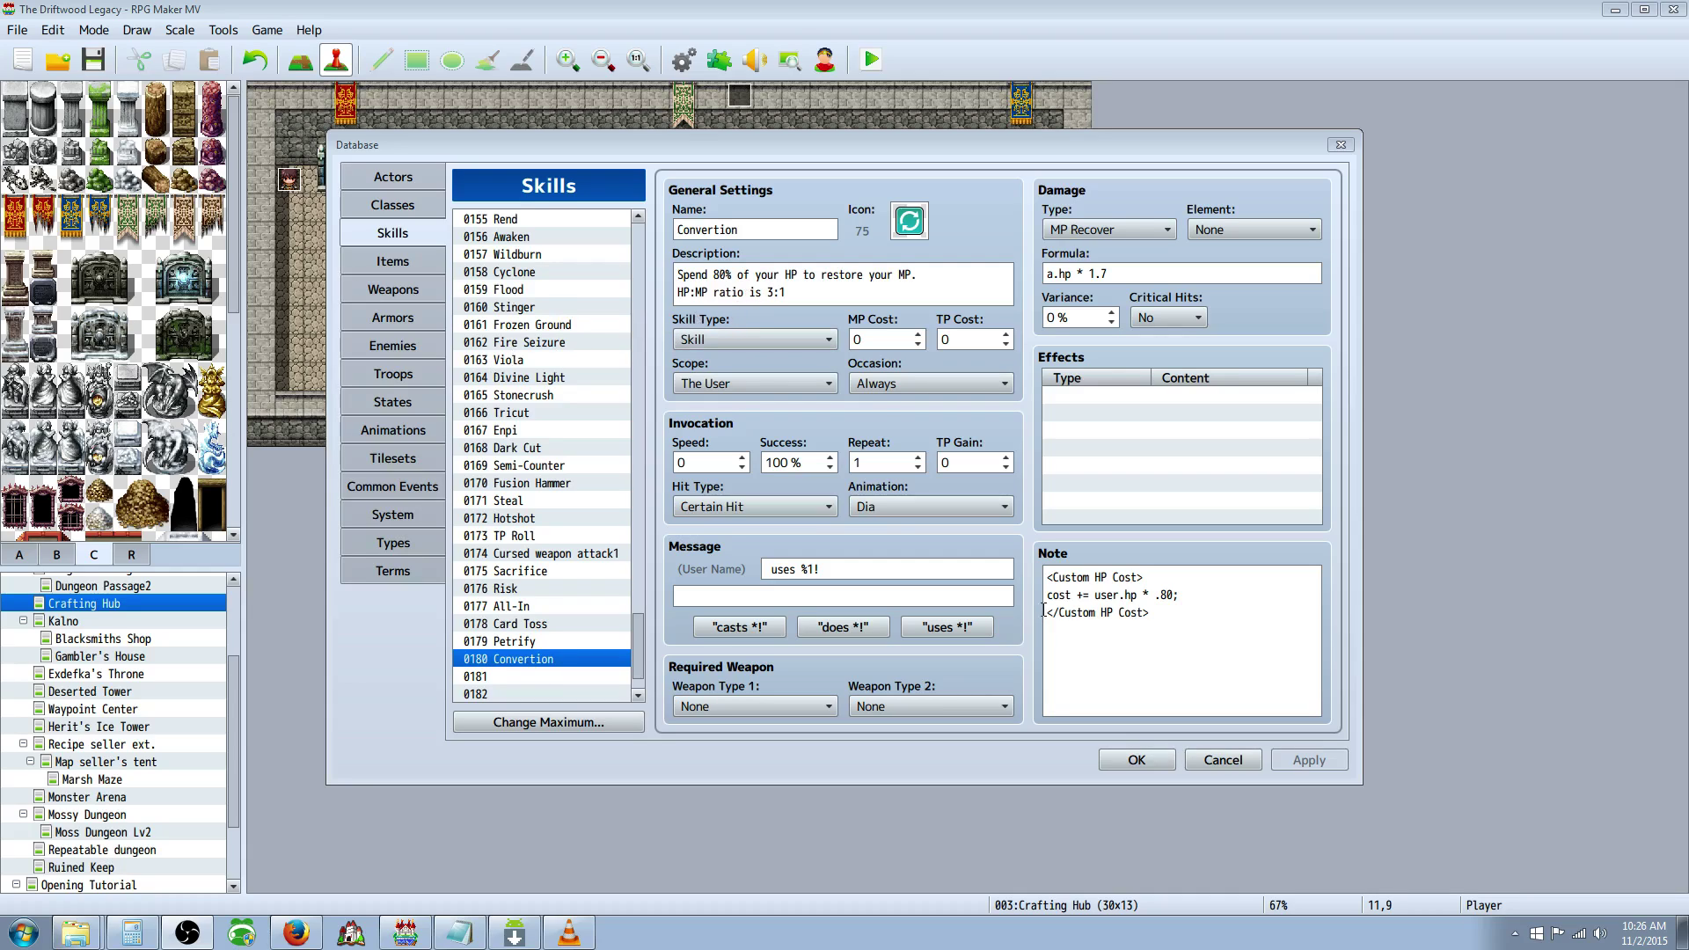
Close the Database, keeping the Convertion skill edits
{"action": "left_click", "coordinate": [1135, 760]}
Confirm YEP_CoreEngine and YEP_SkillCore are enabled in Plugin Manager, then reopen the Database
{"action": "left_click", "coordinate": [719, 59]}
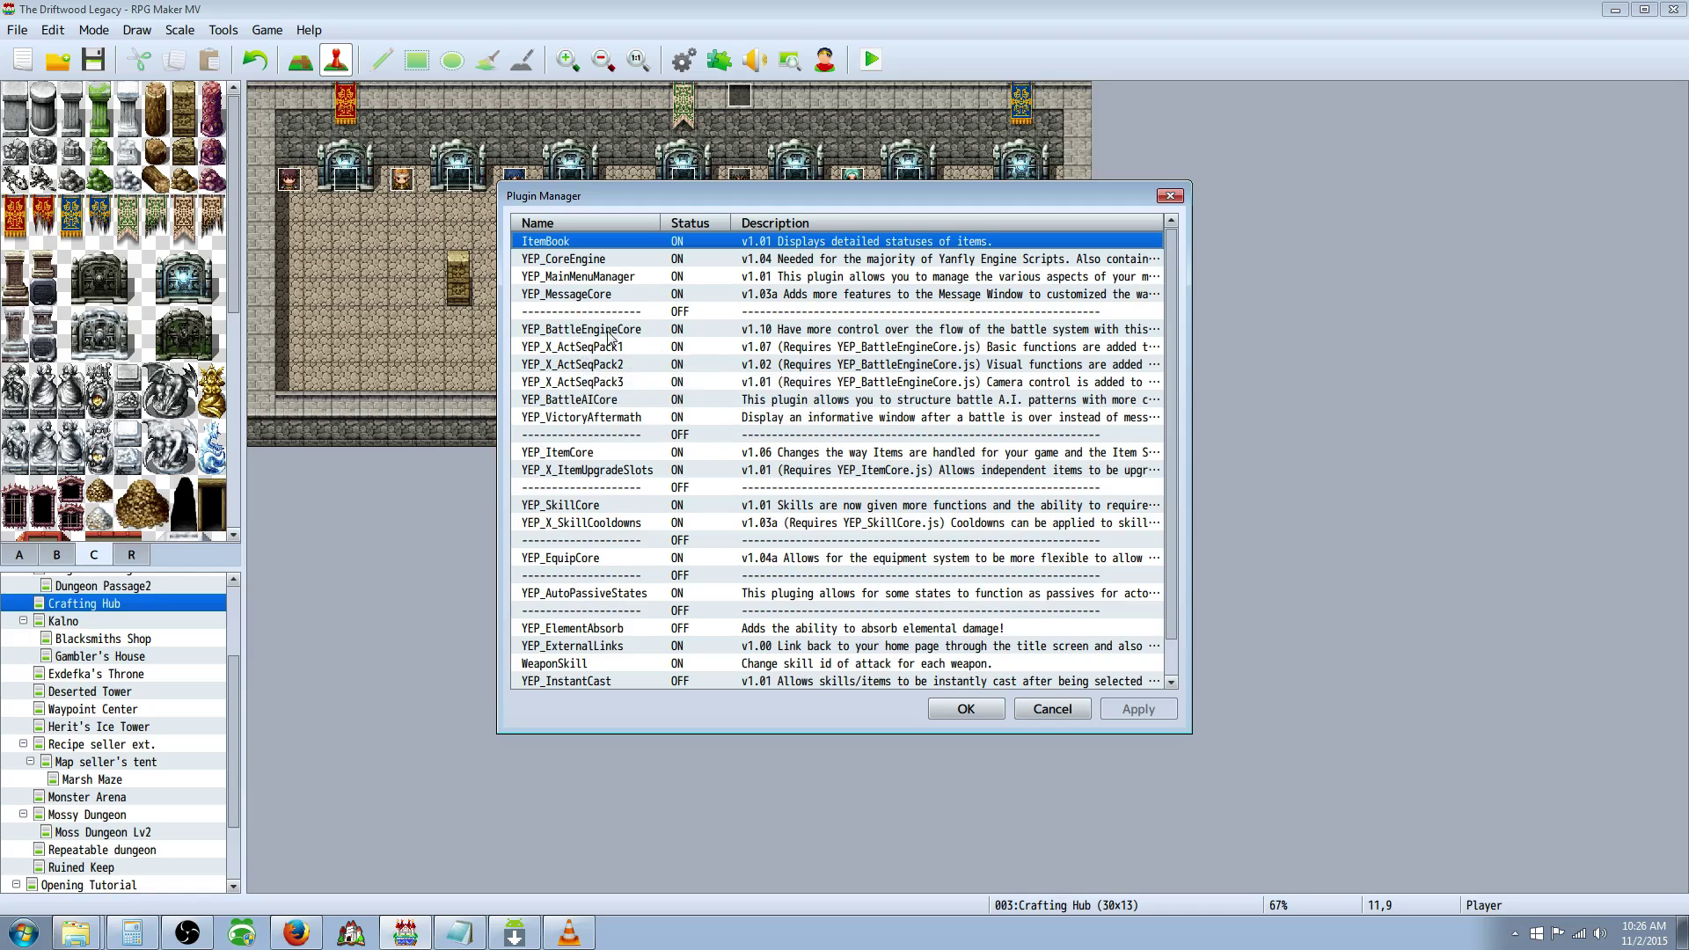
{"action": "left_click", "coordinate": [596, 261]}
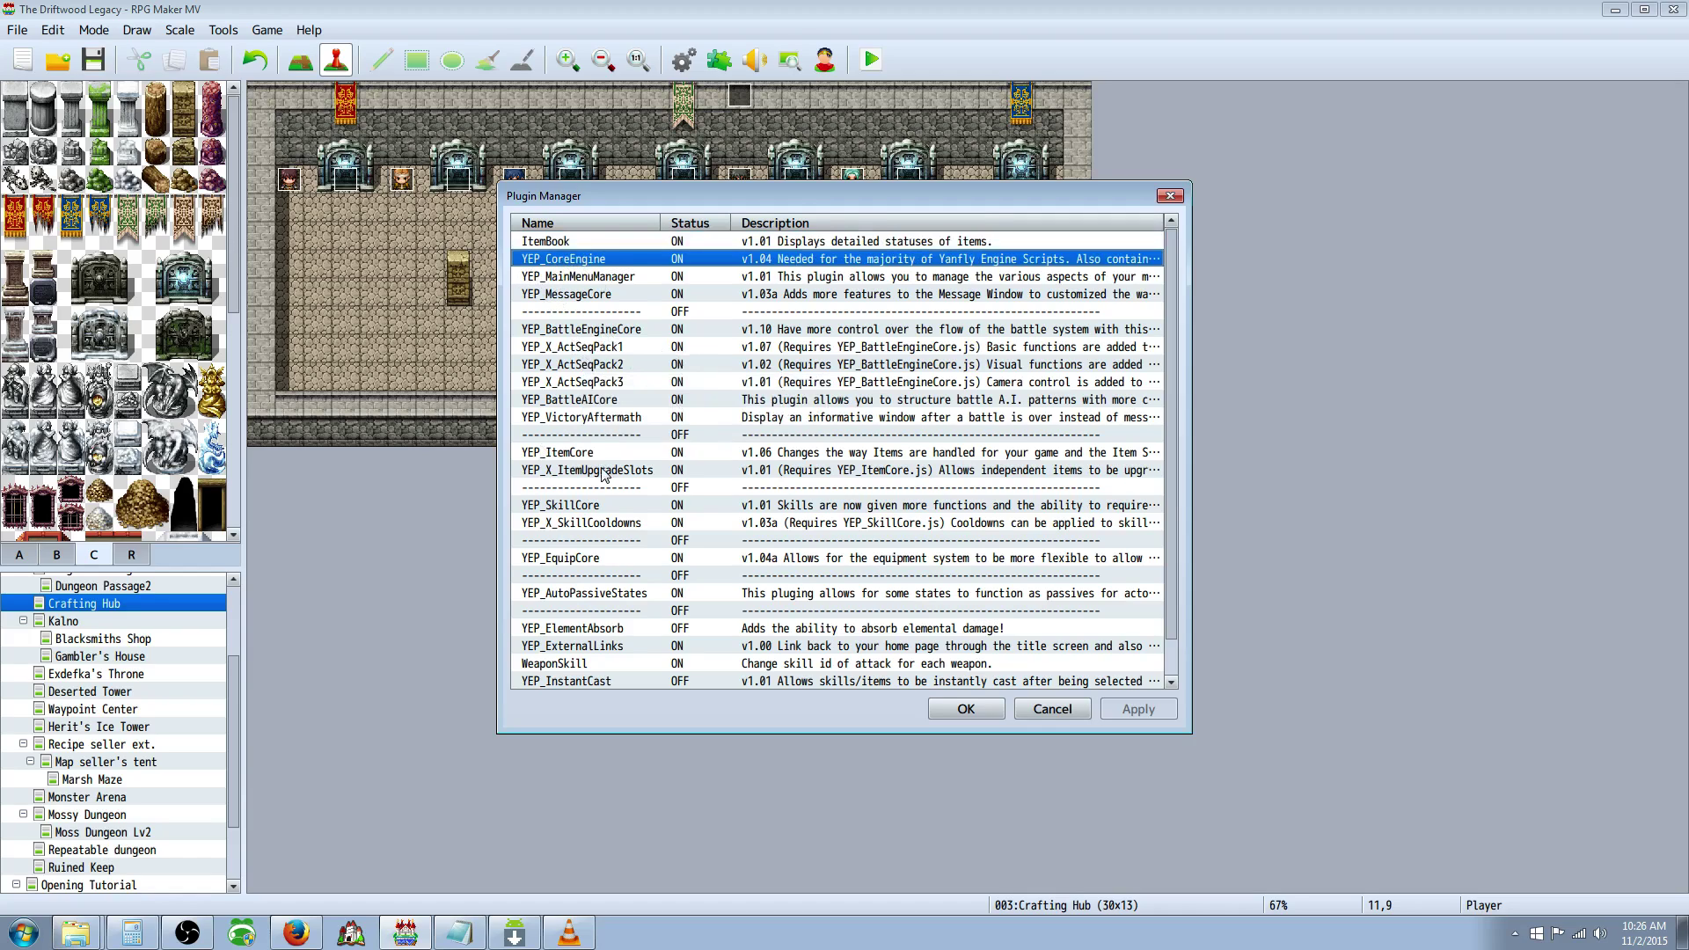
{"action": "left_click", "coordinate": [590, 509]}
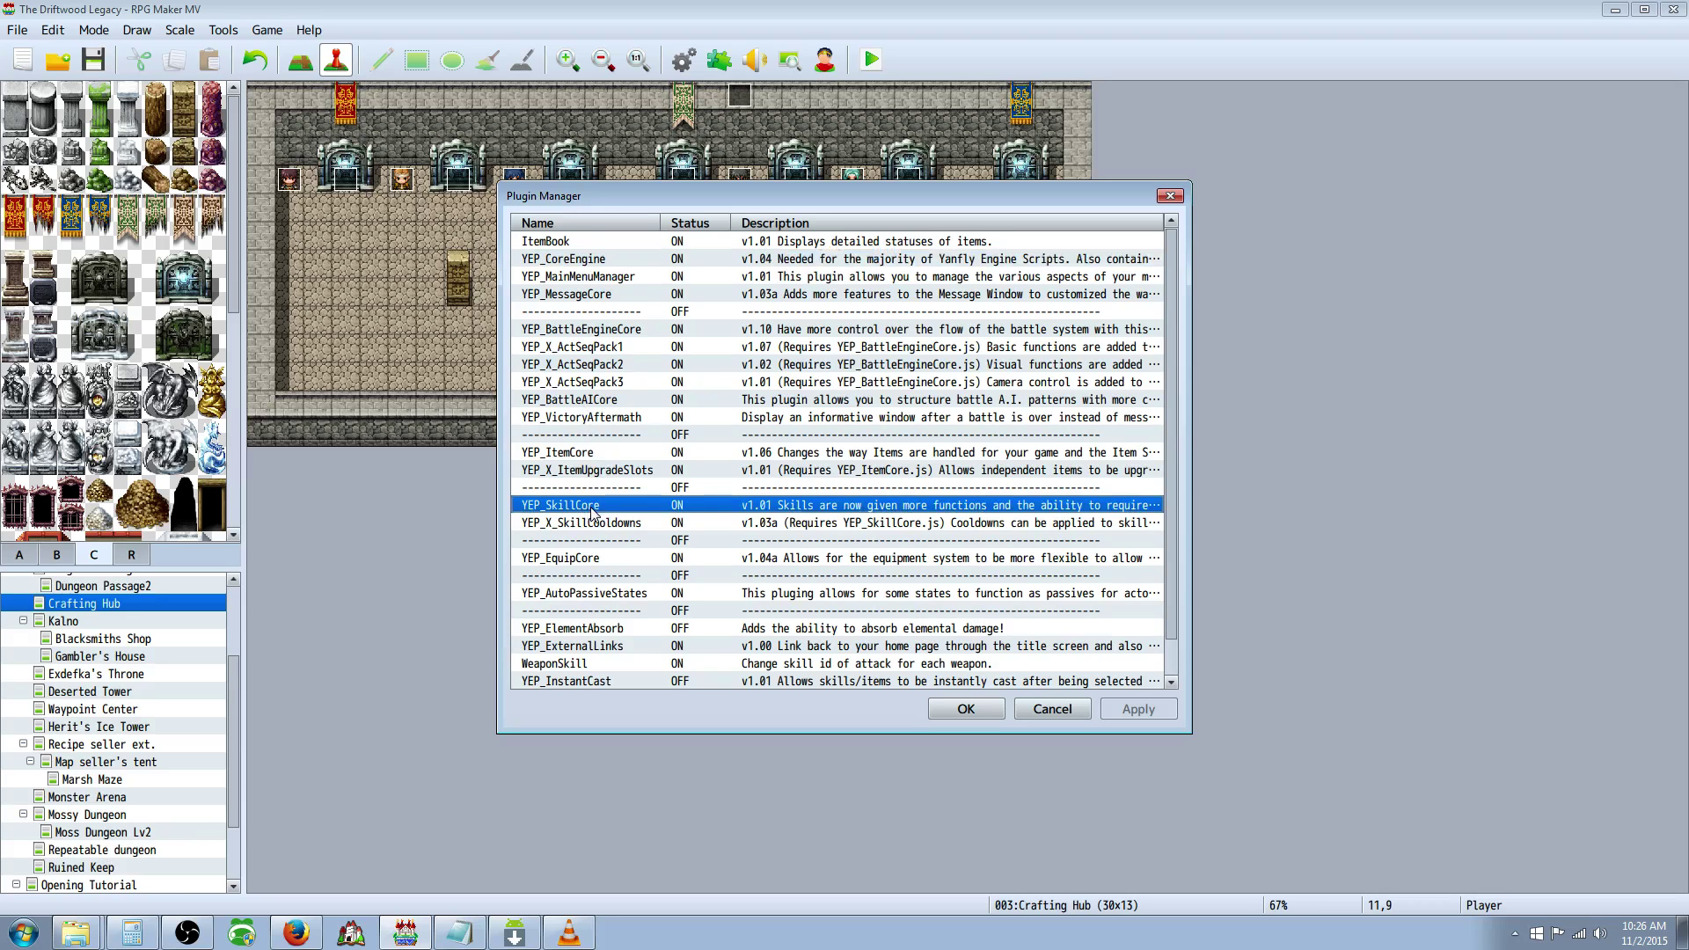
{"action": "left_click", "coordinate": [966, 709]}
{"action": "left_click", "coordinate": [684, 60]}
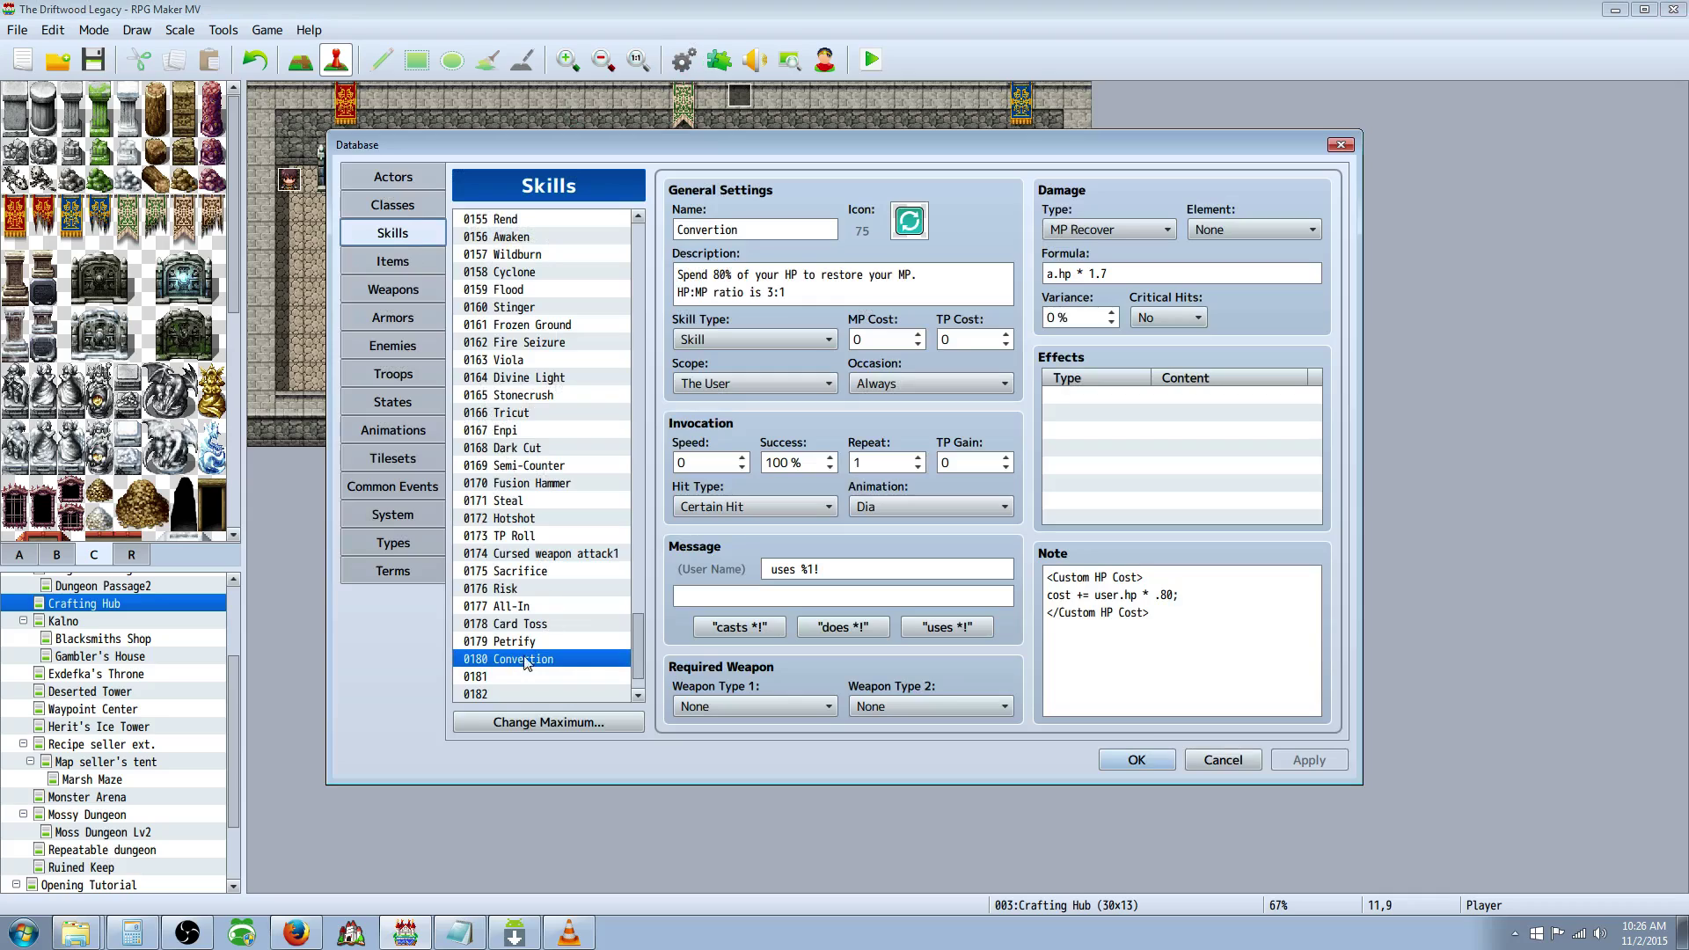
Review Convertion's description and its 80% HP wording
{"action": "key", "text": "Tab"}
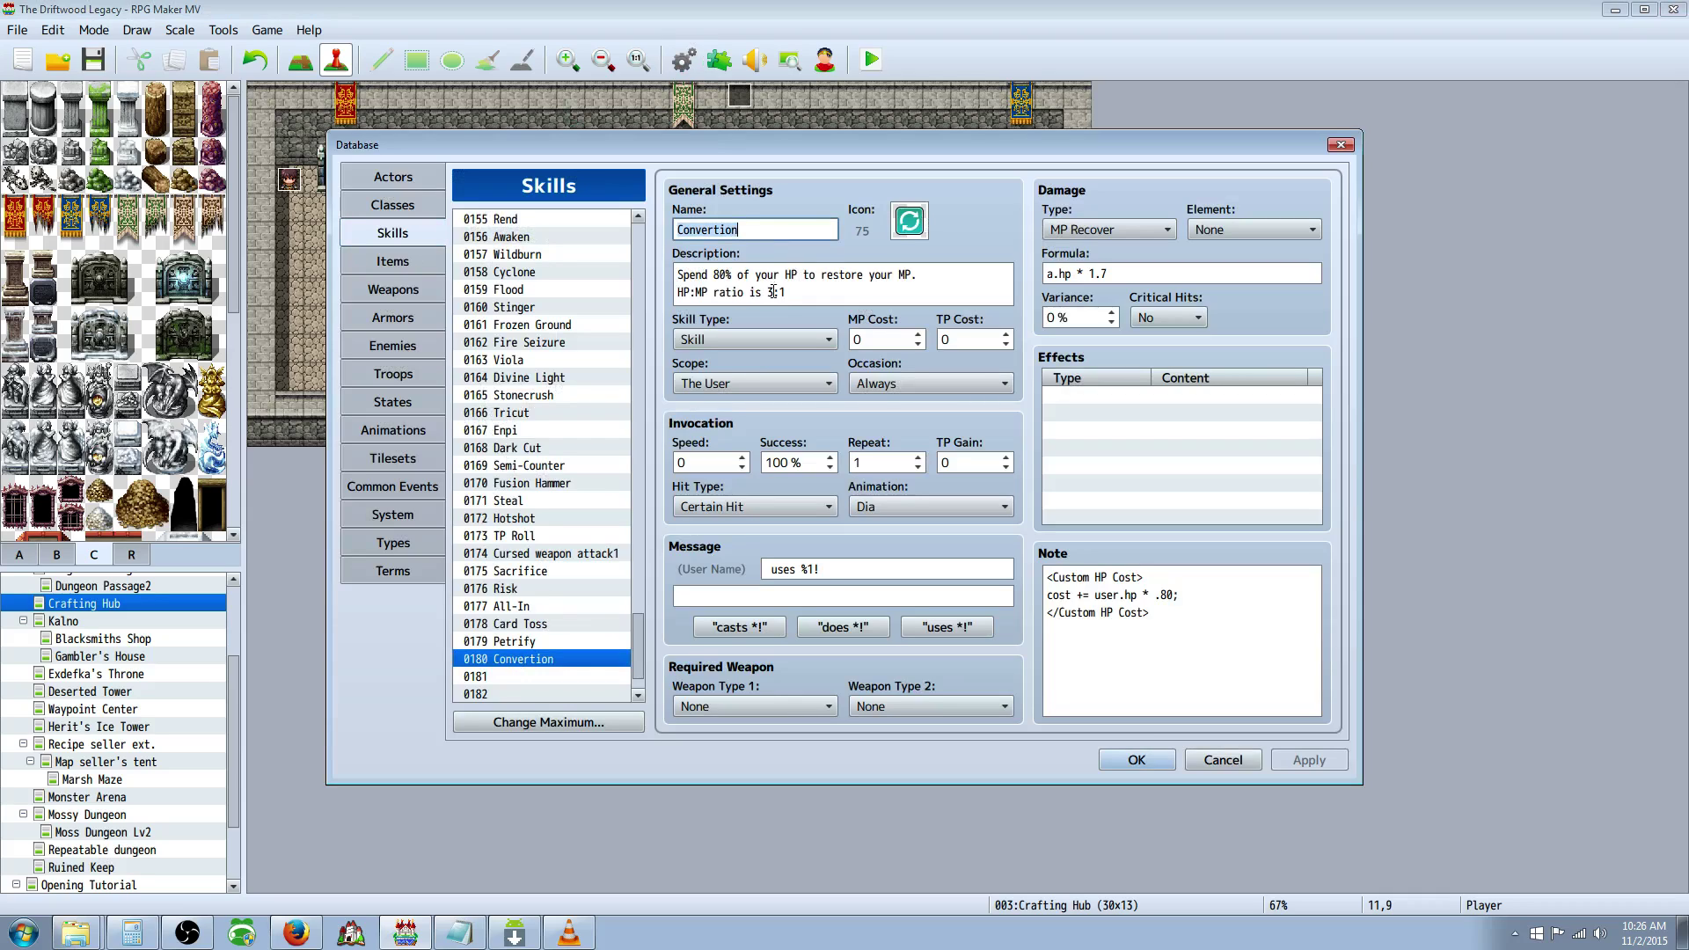
{"action": "left_click", "coordinate": [693, 275]}
{"action": "left_click_drag", "start_coordinate": [815, 296], "coordinate": [674, 266]}
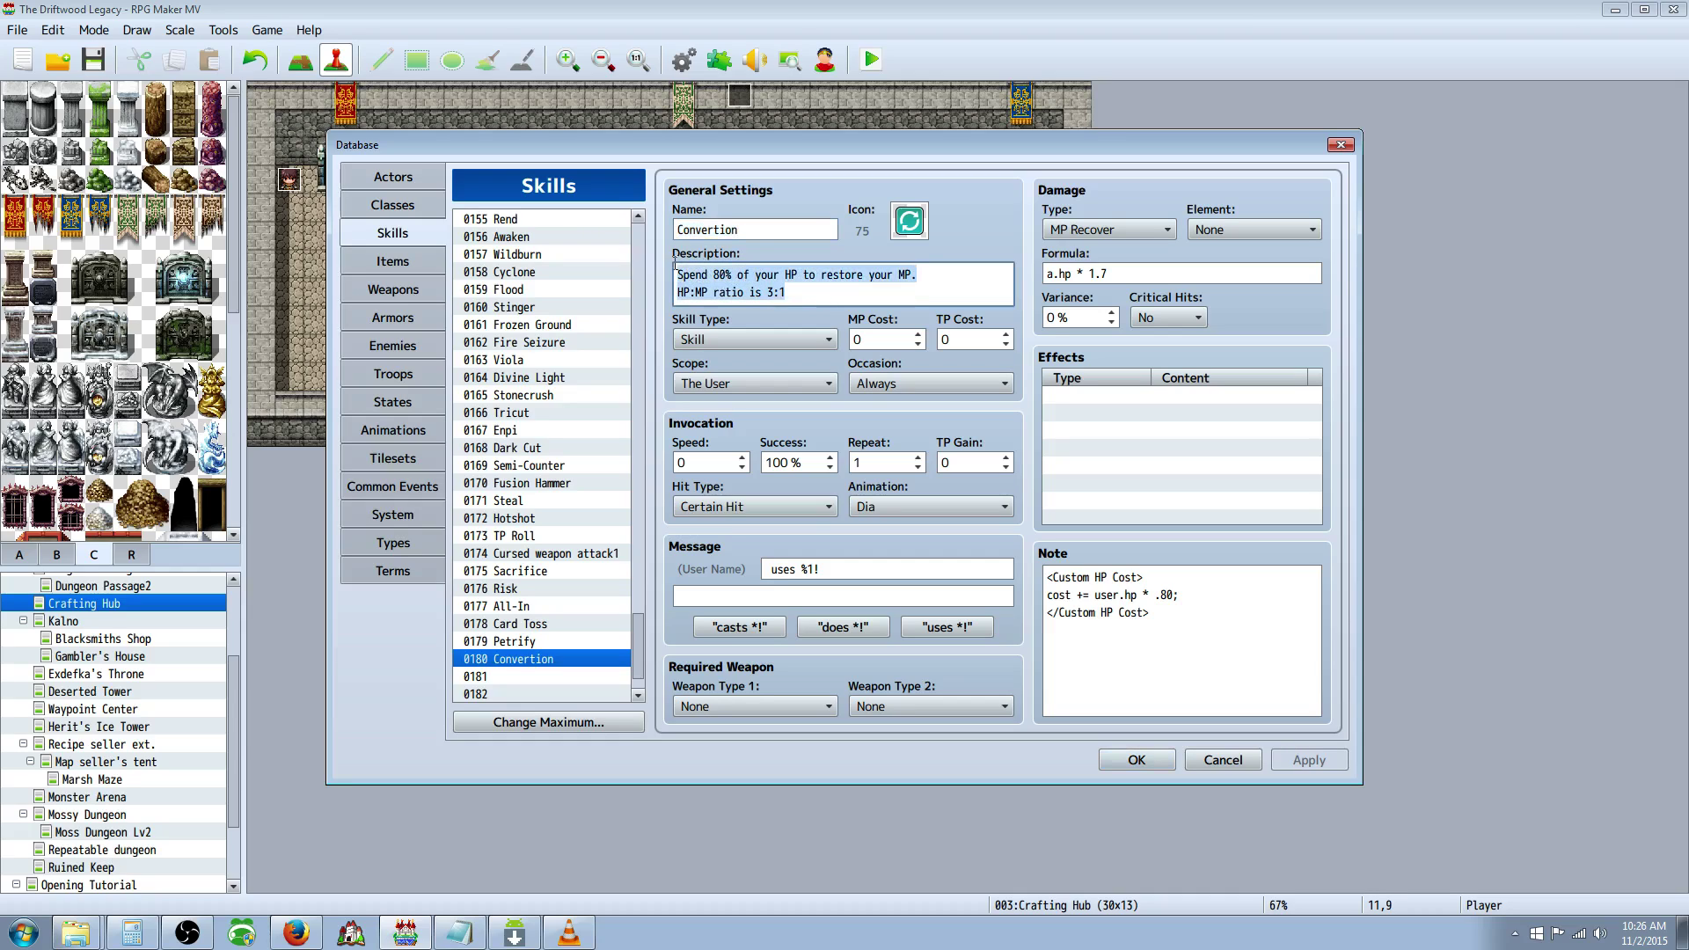
{"action": "left_click", "coordinate": [758, 275]}
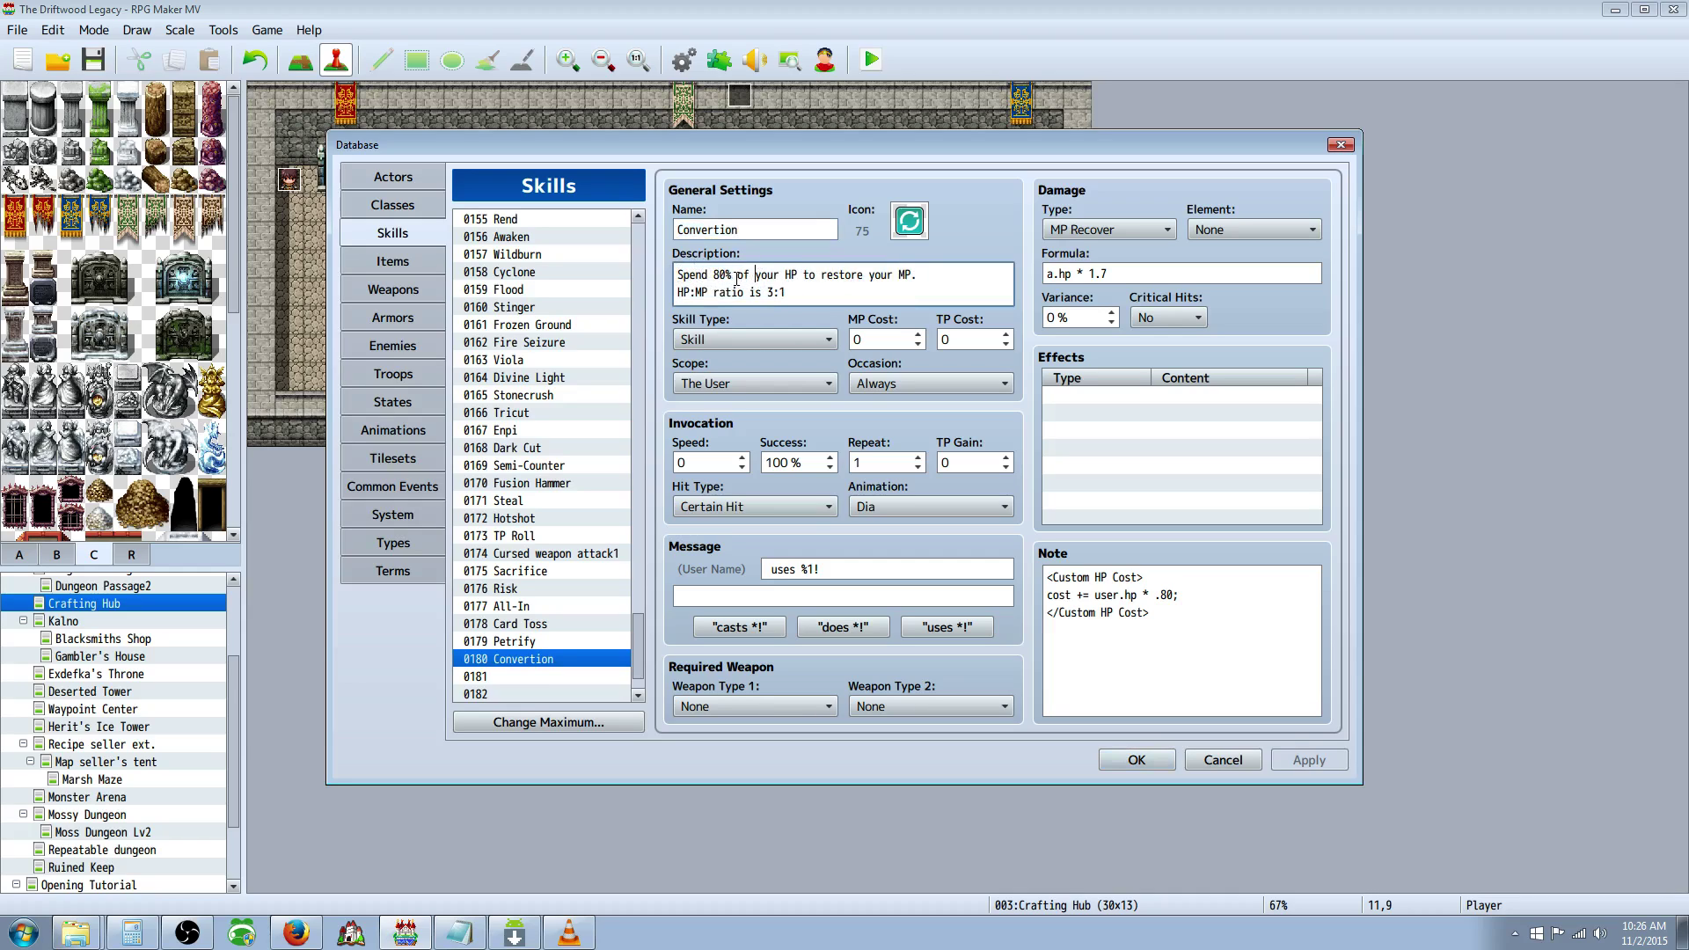
{"action": "left_click_drag", "start_coordinate": [713, 274], "coordinate": [728, 274]}
{"action": "left_click", "coordinate": [703, 292]}
Inspect the Custom HP Cost note and its user.hp * .80 expression
{"action": "left_click_drag", "start_coordinate": [1047, 577], "coordinate": [1190, 618]}
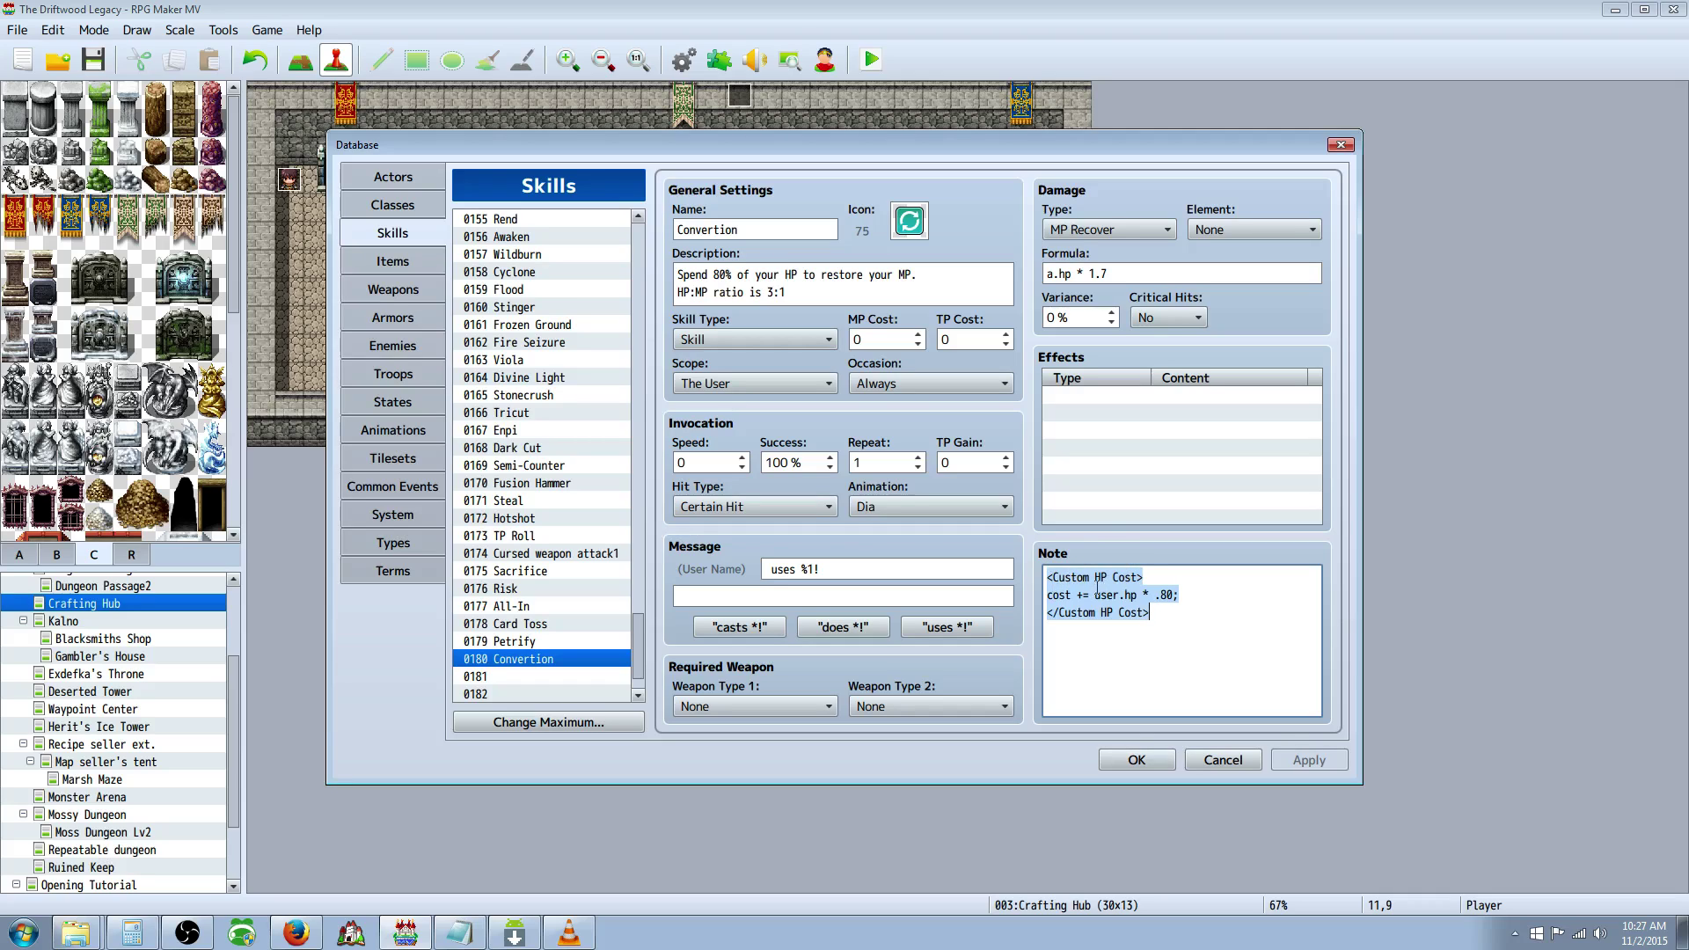
{"action": "left_click", "coordinate": [1098, 585]}
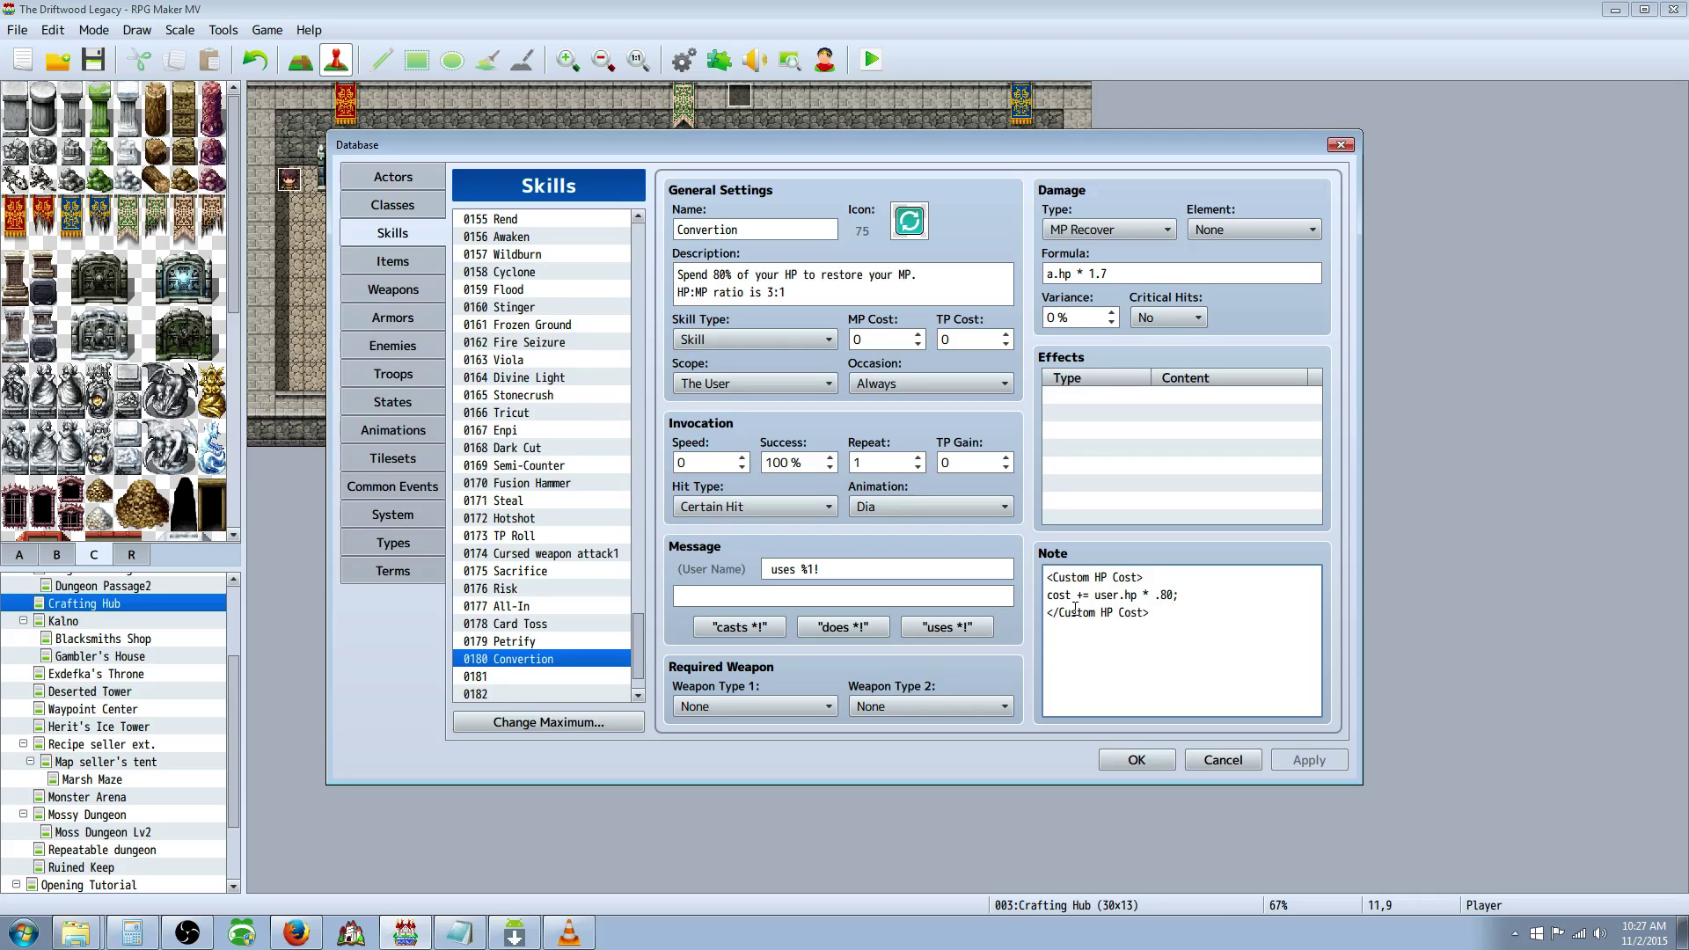
{"action": "left_click", "coordinate": [1145, 616]}
{"action": "left_click", "coordinate": [1191, 595]}
{"action": "left_click_drag", "start_coordinate": [1098, 596], "coordinate": [1176, 595]}
{"action": "left_click", "coordinate": [1096, 596]}
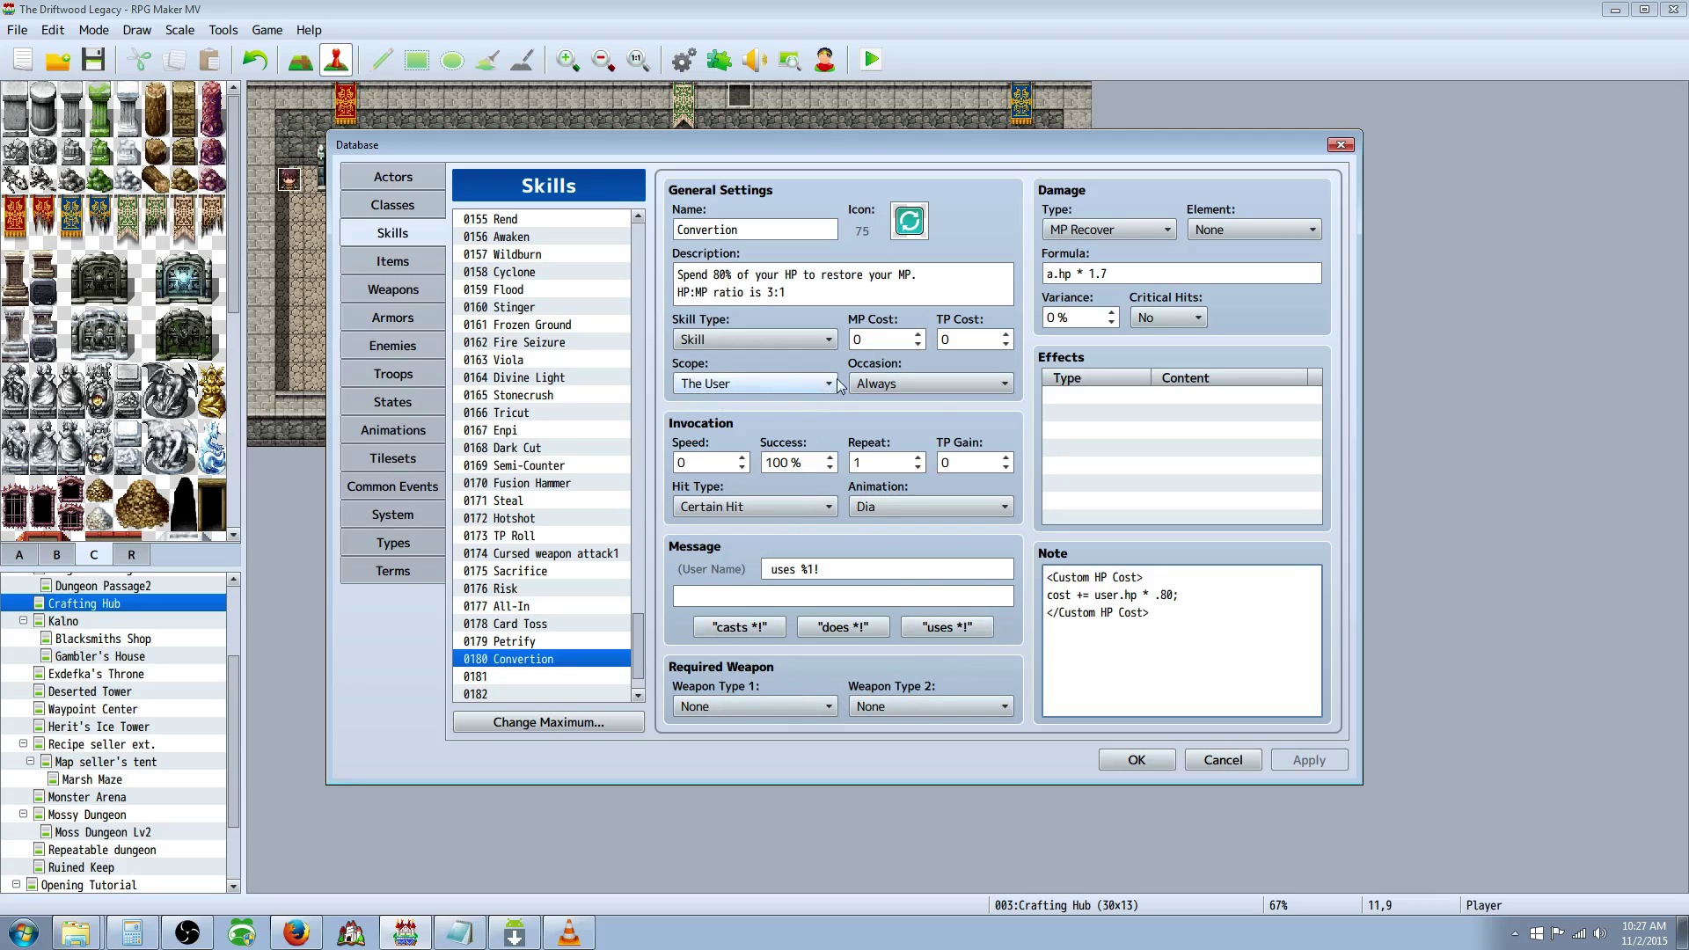
{"action": "left_click", "coordinate": [891, 384]}
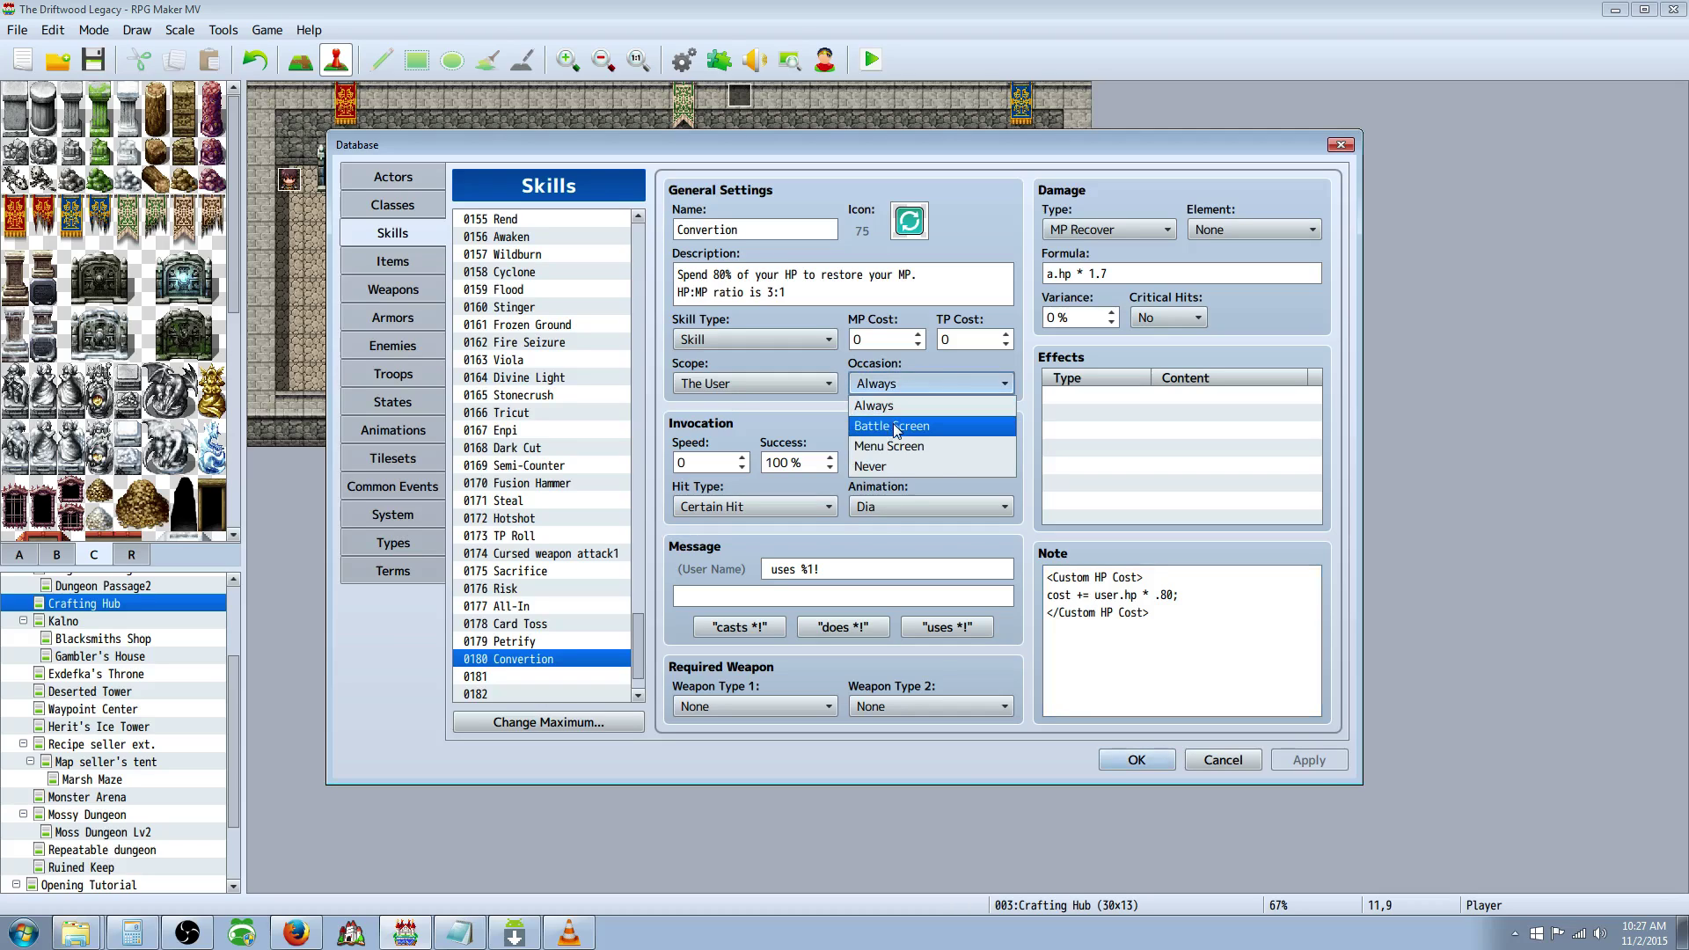
{"action": "left_click", "coordinate": [906, 422]}
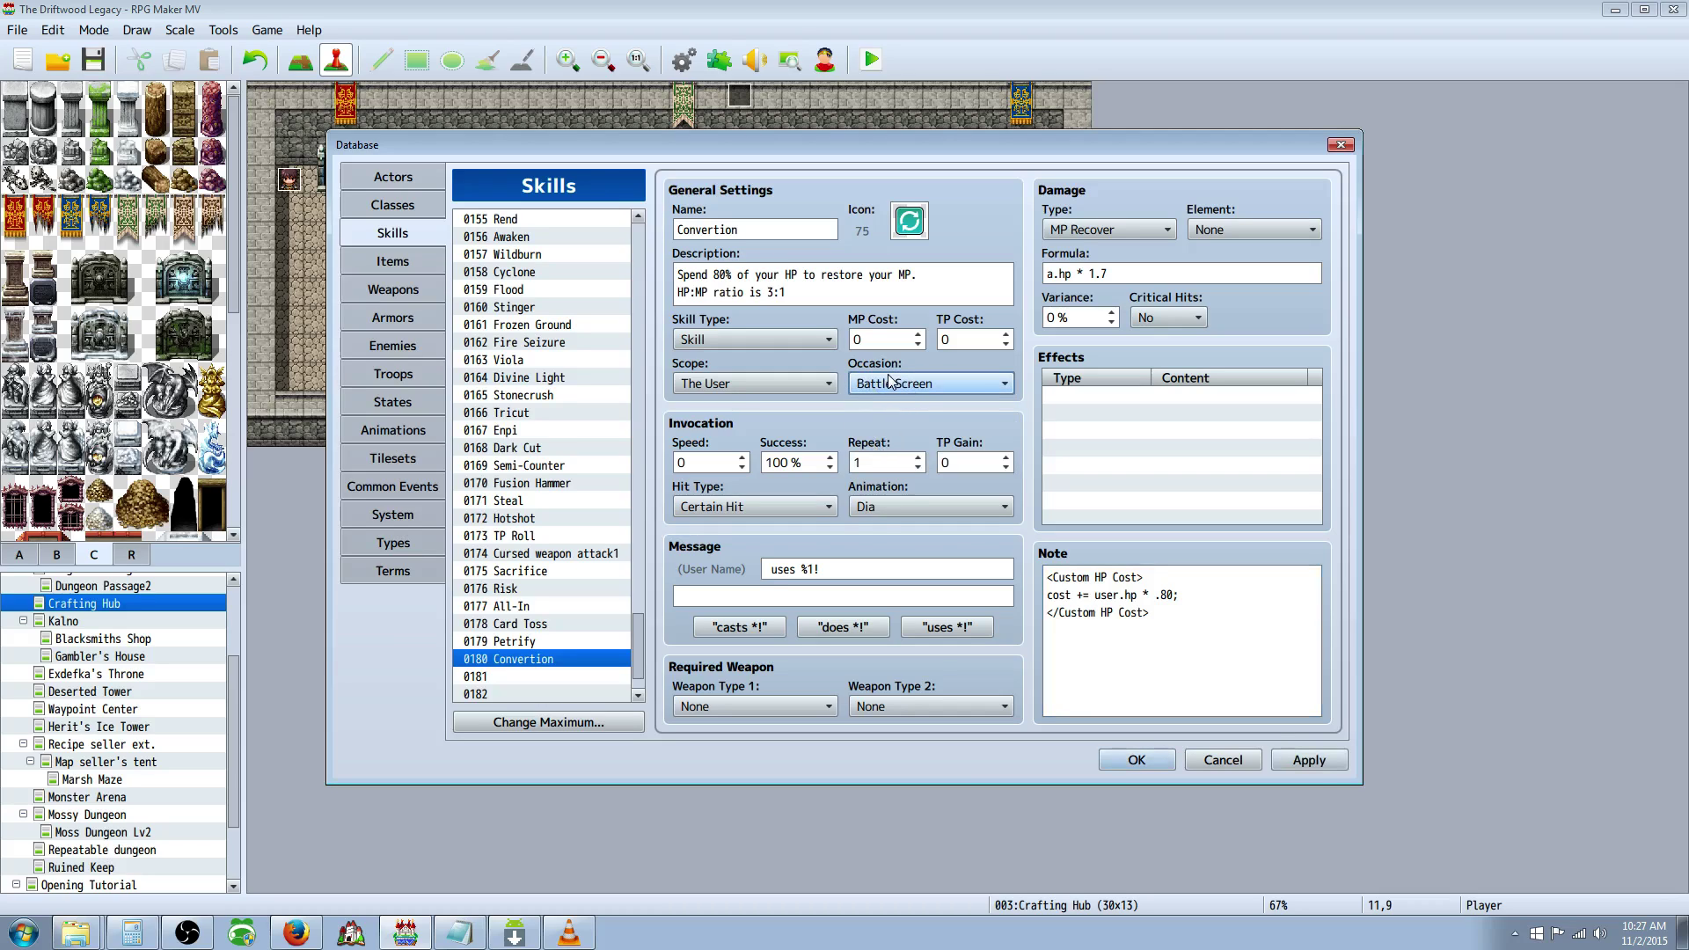
{"action": "left_click", "coordinate": [896, 383]}
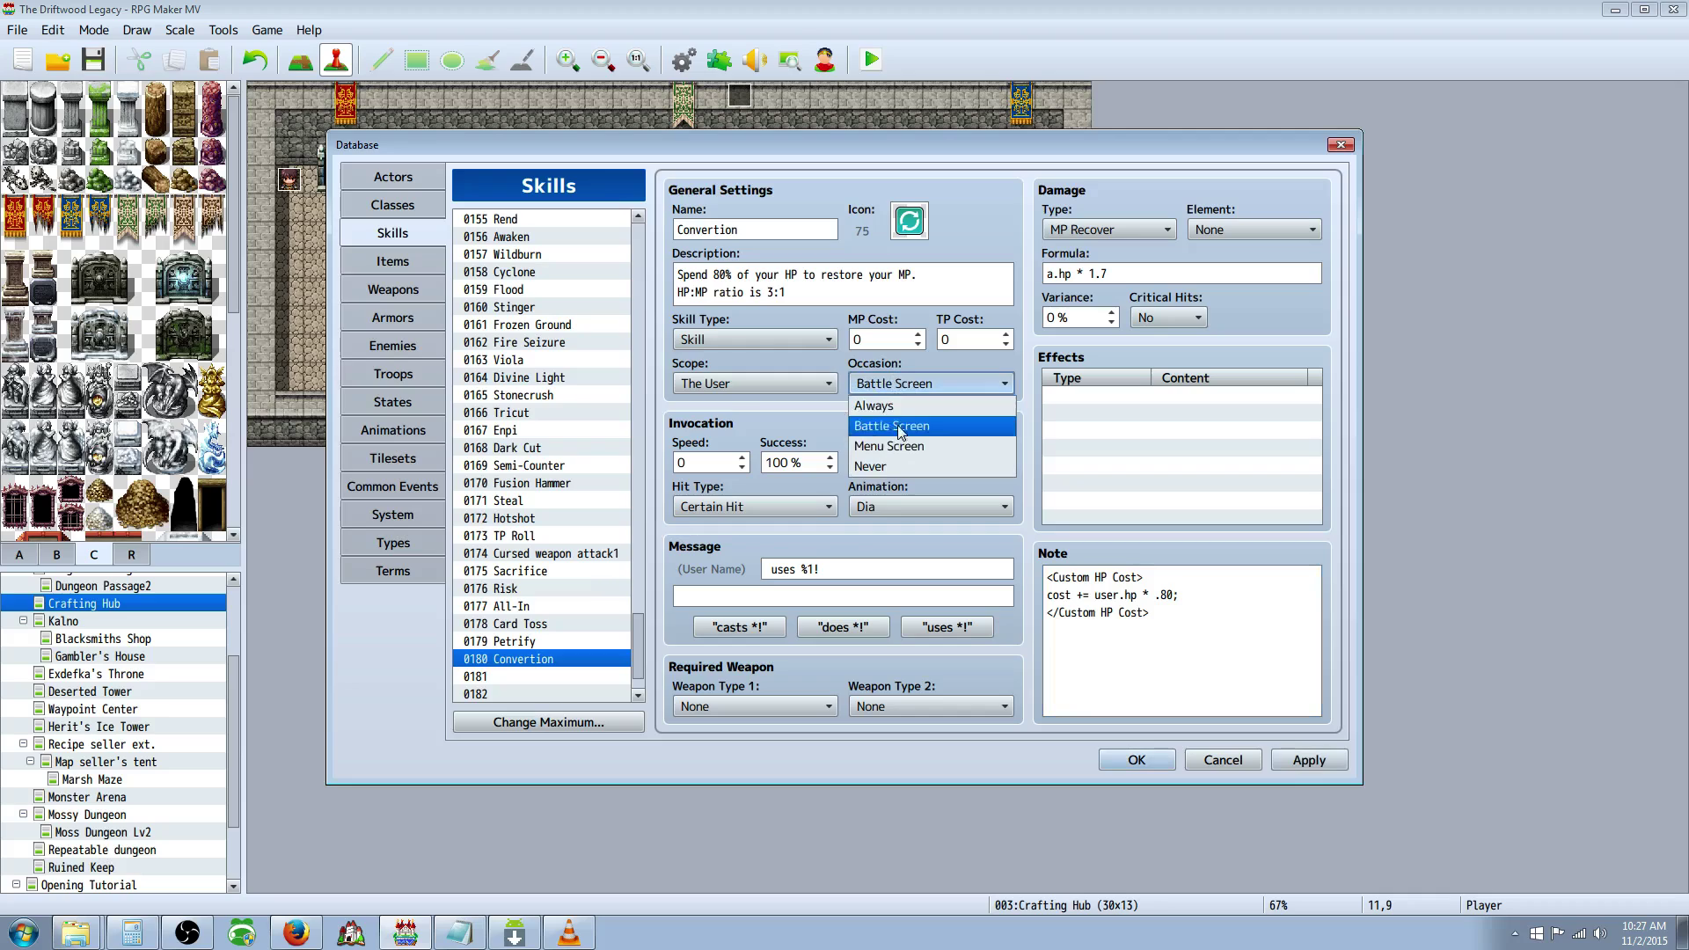
{"action": "left_click", "coordinate": [876, 406]}
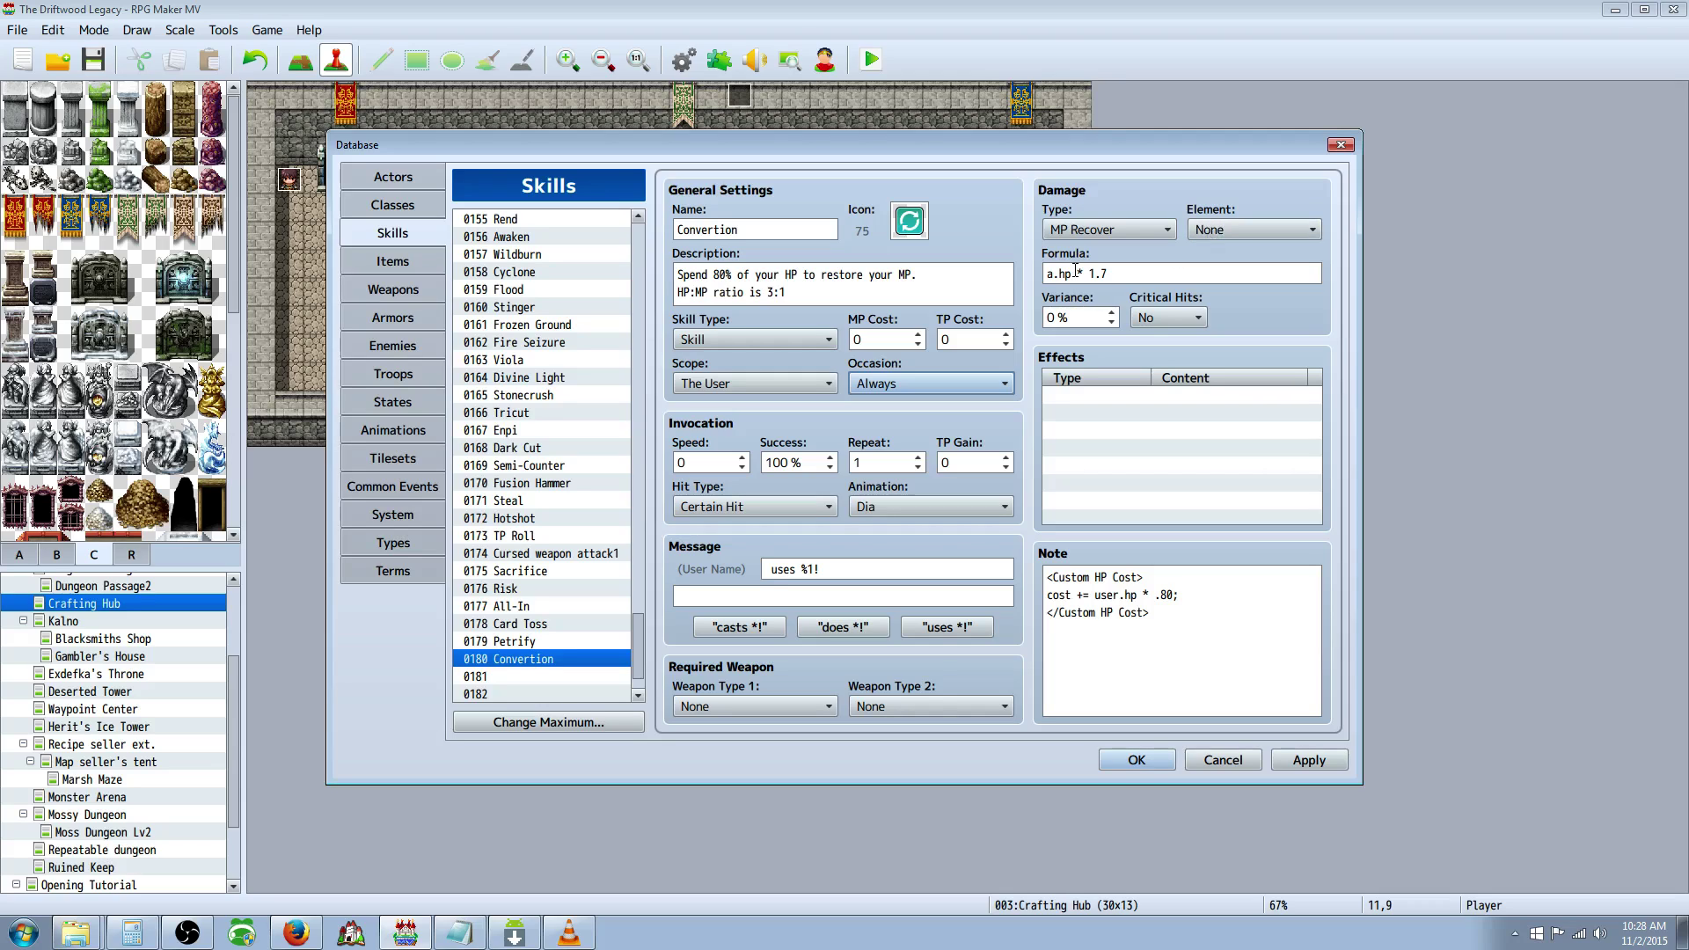
Keep formula a.hp * 1.7 and element None, check the variance, and apply
{"action": "mouse_move", "coordinate": [1075, 270]}
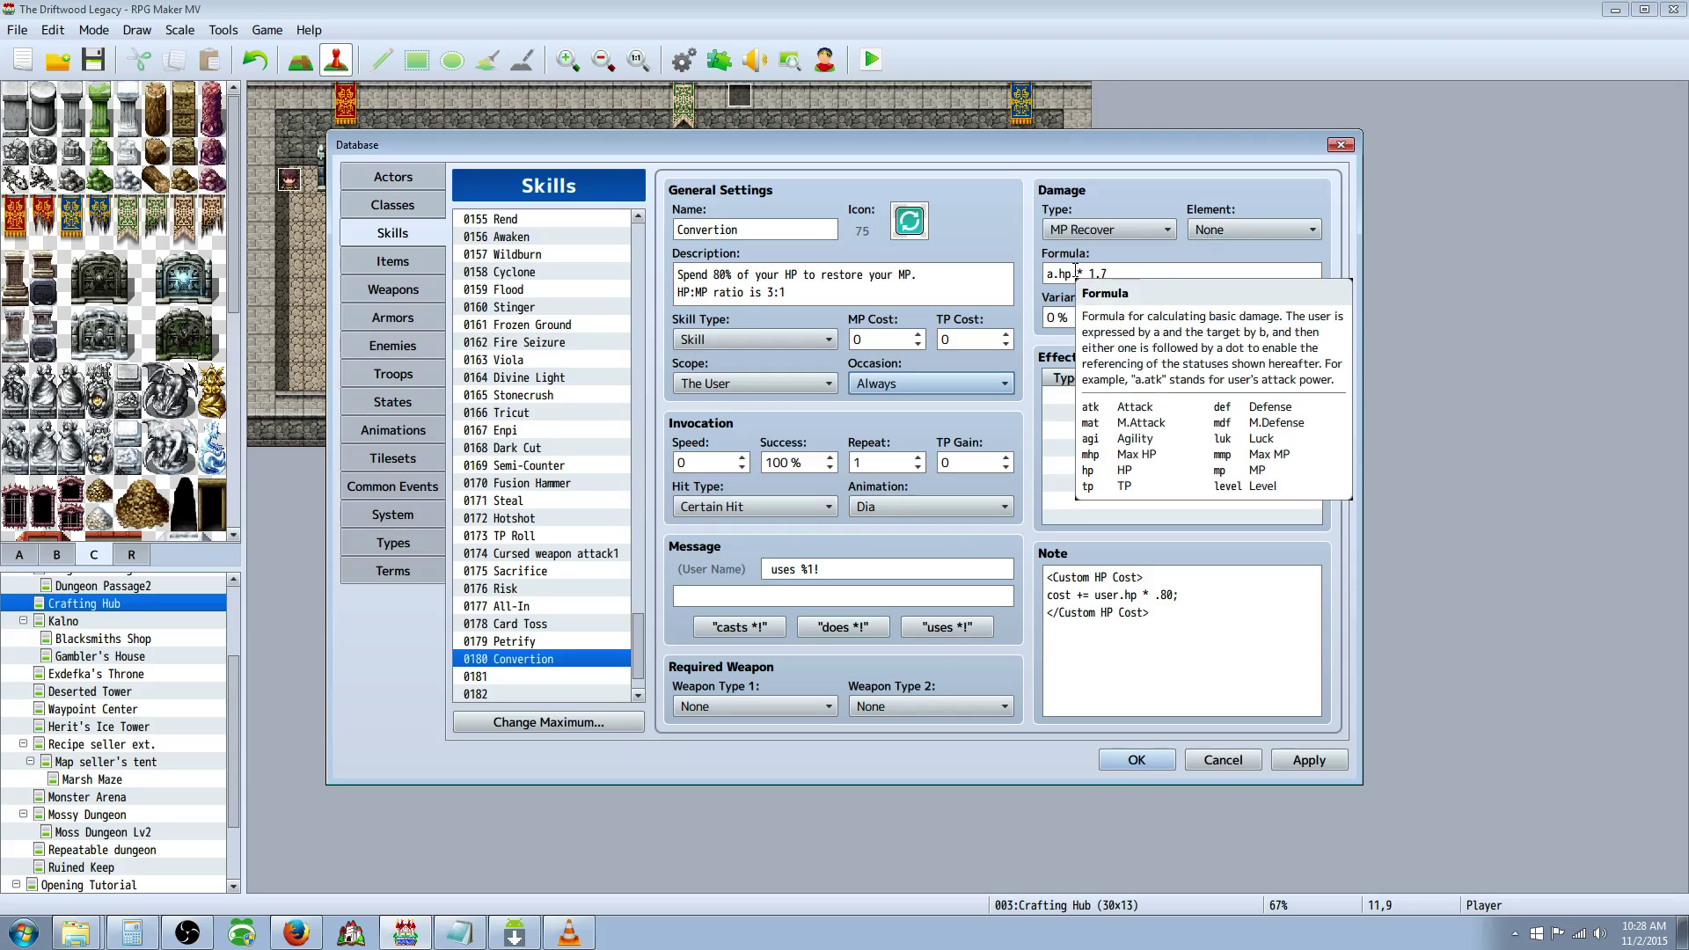
{"action": "left_click", "coordinate": [1134, 270]}
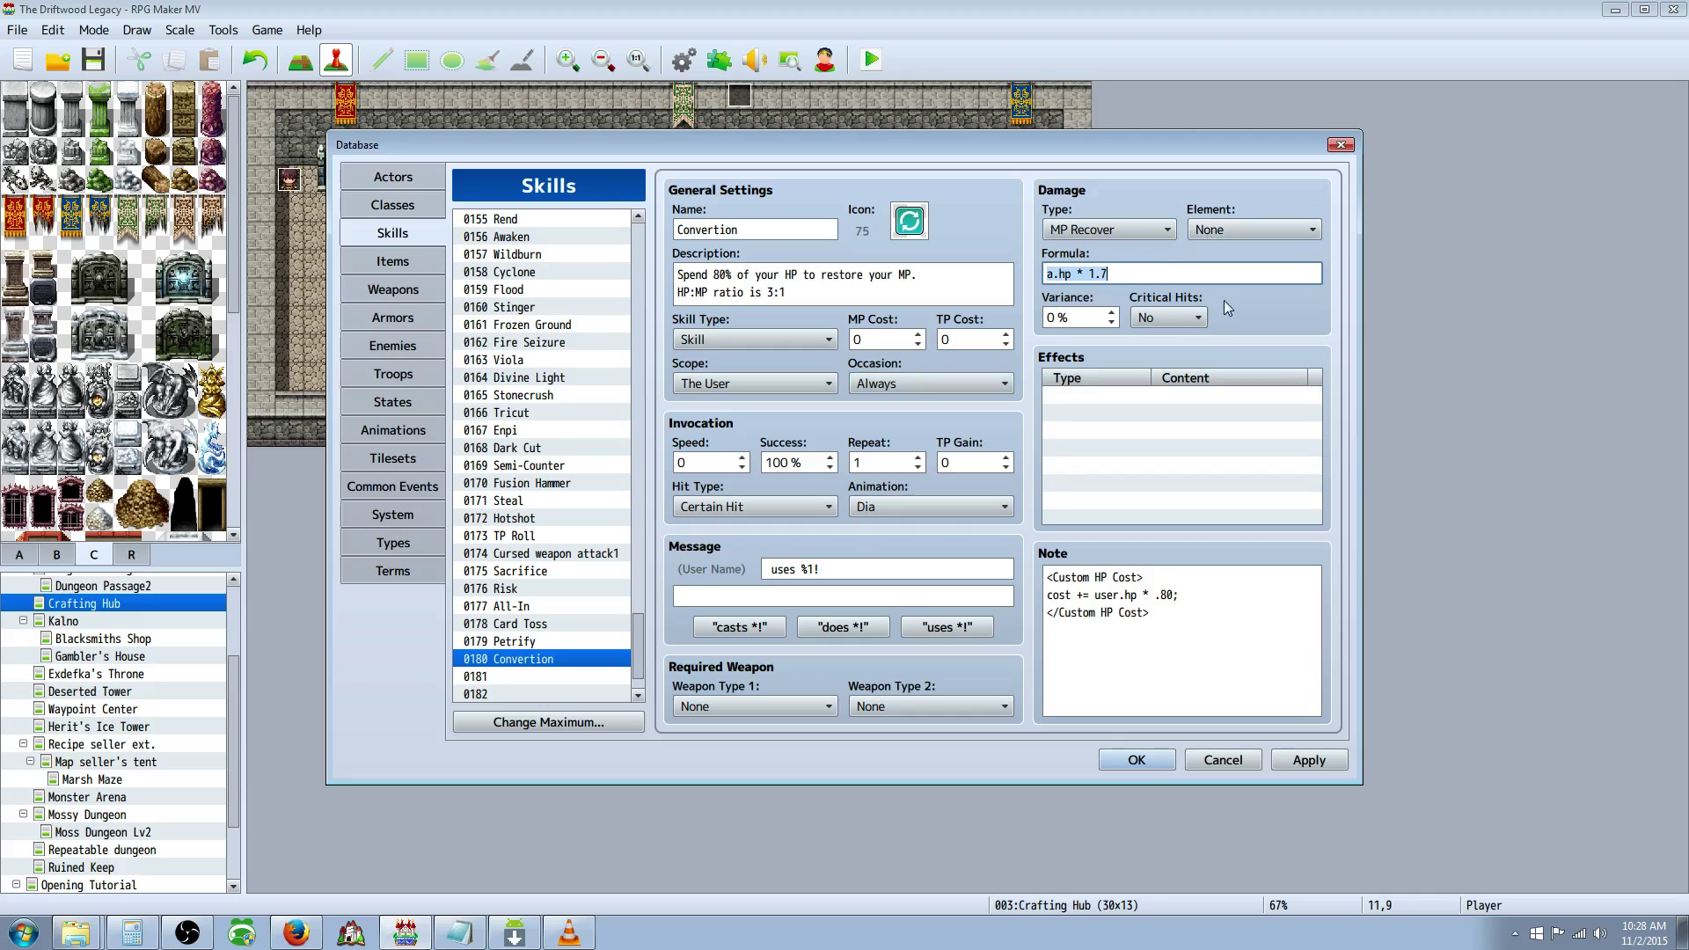
{"action": "left_click", "coordinate": [1237, 229]}
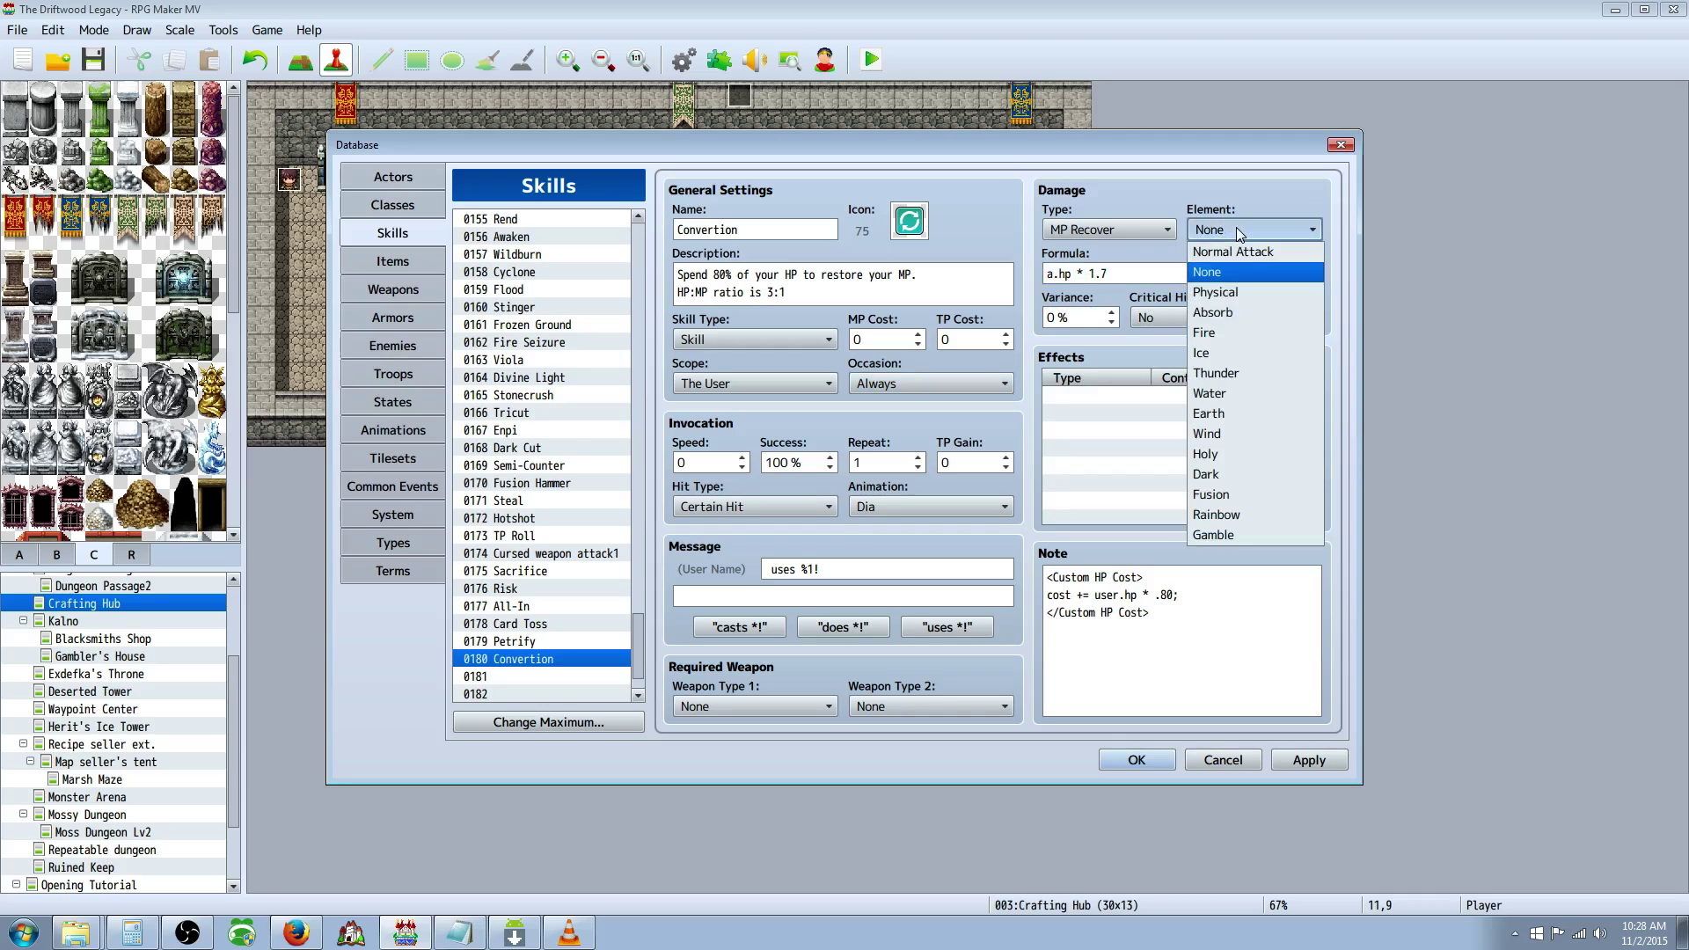
{"action": "left_click", "coordinate": [1246, 272]}
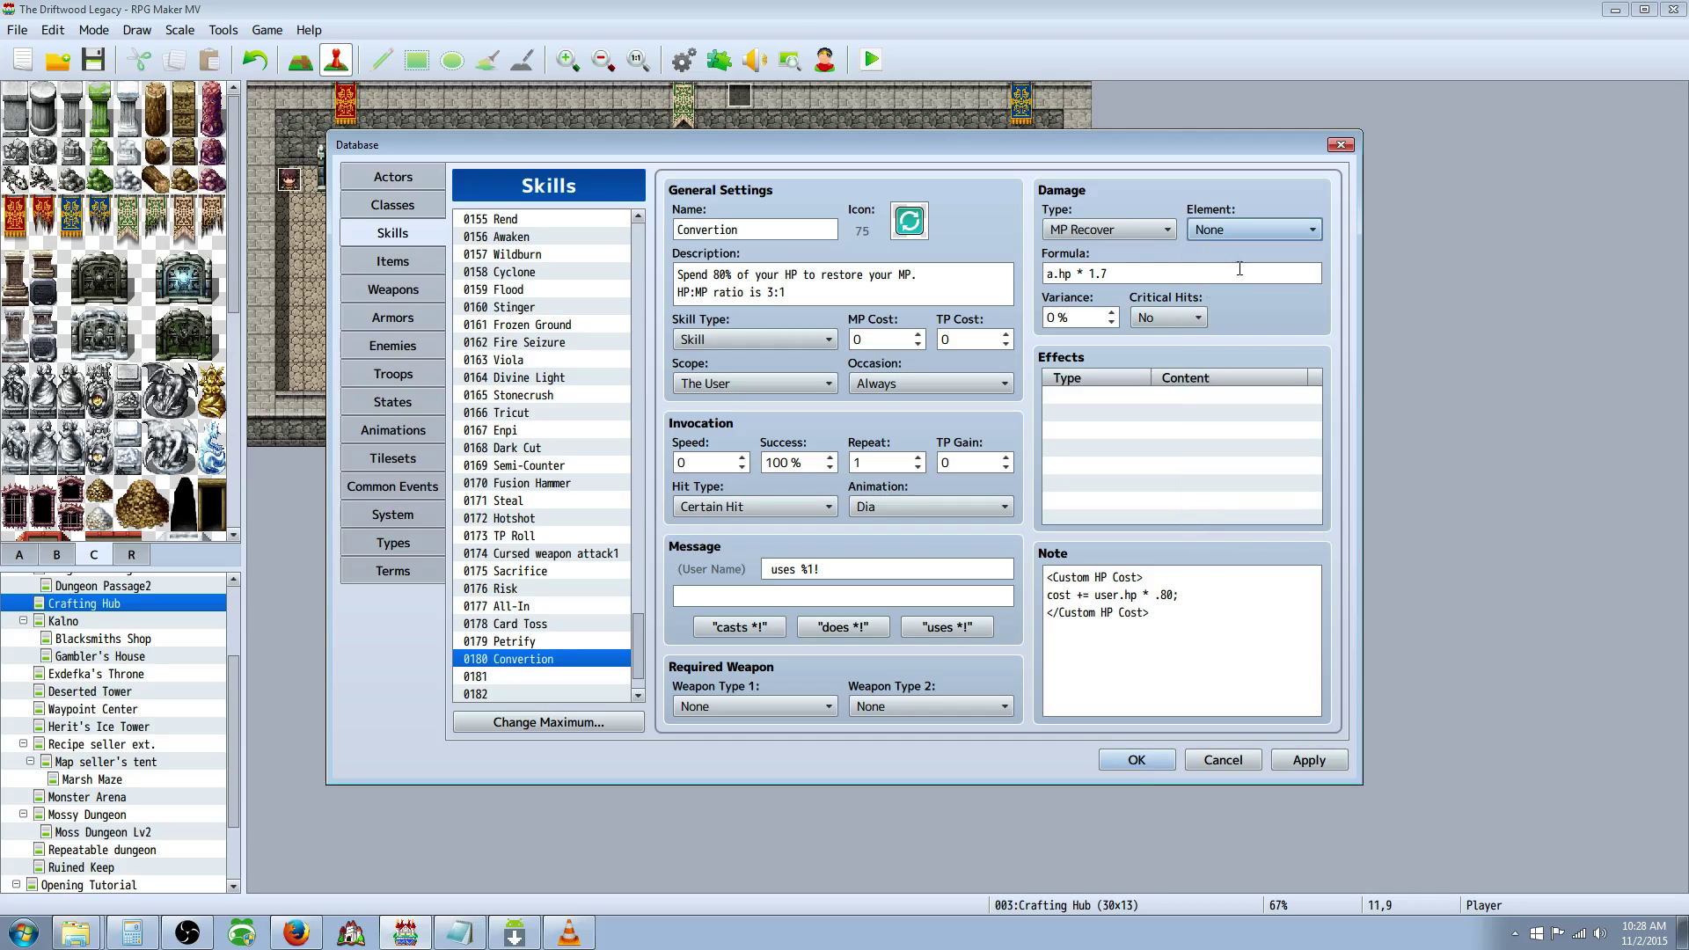
{"action": "left_click", "coordinate": [1075, 319]}
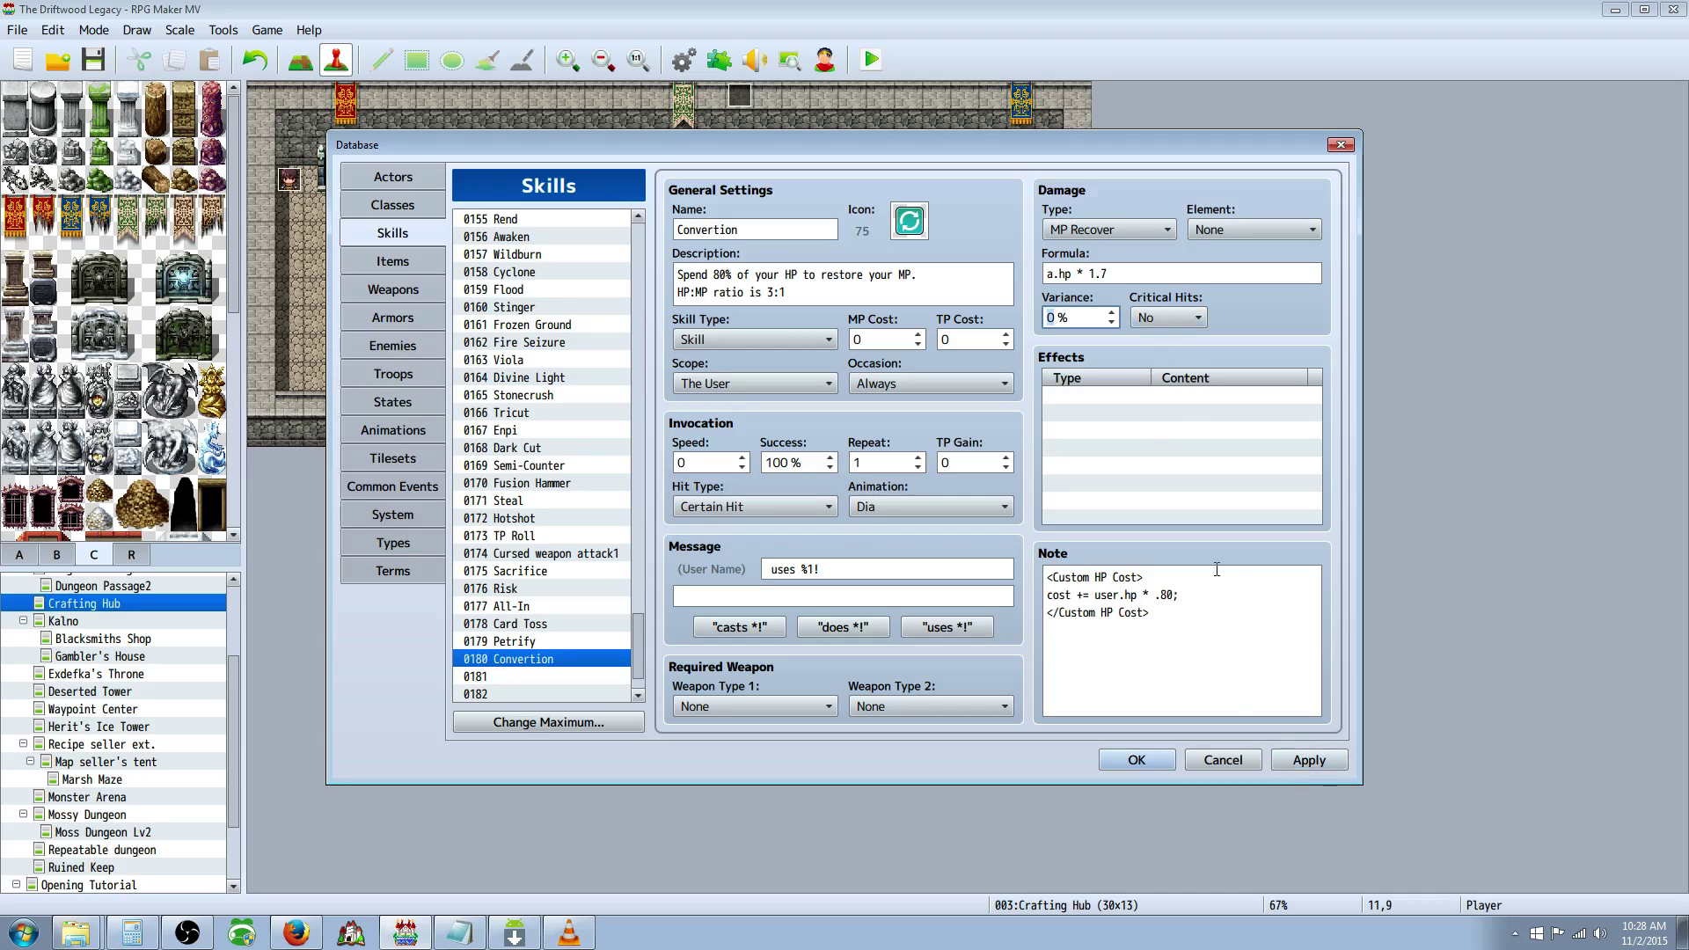
{"action": "left_click", "coordinate": [1307, 759]}
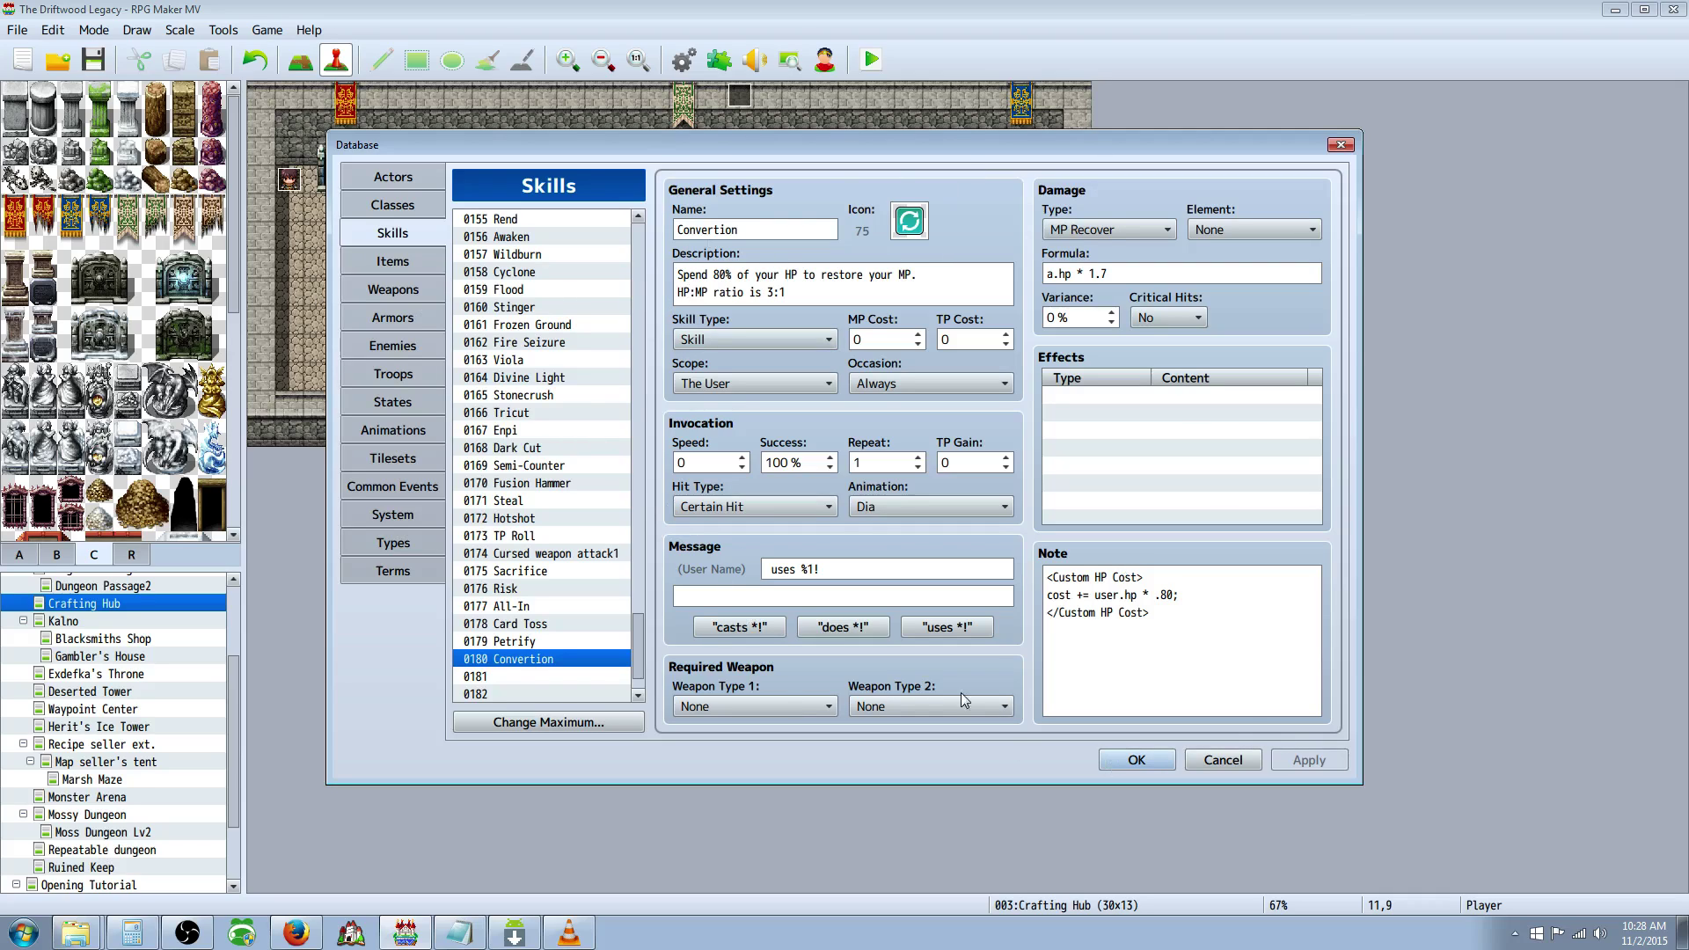
Run a battle test of the Slime*2 troop, then close the test window
{"action": "left_click", "coordinate": [393, 346]}
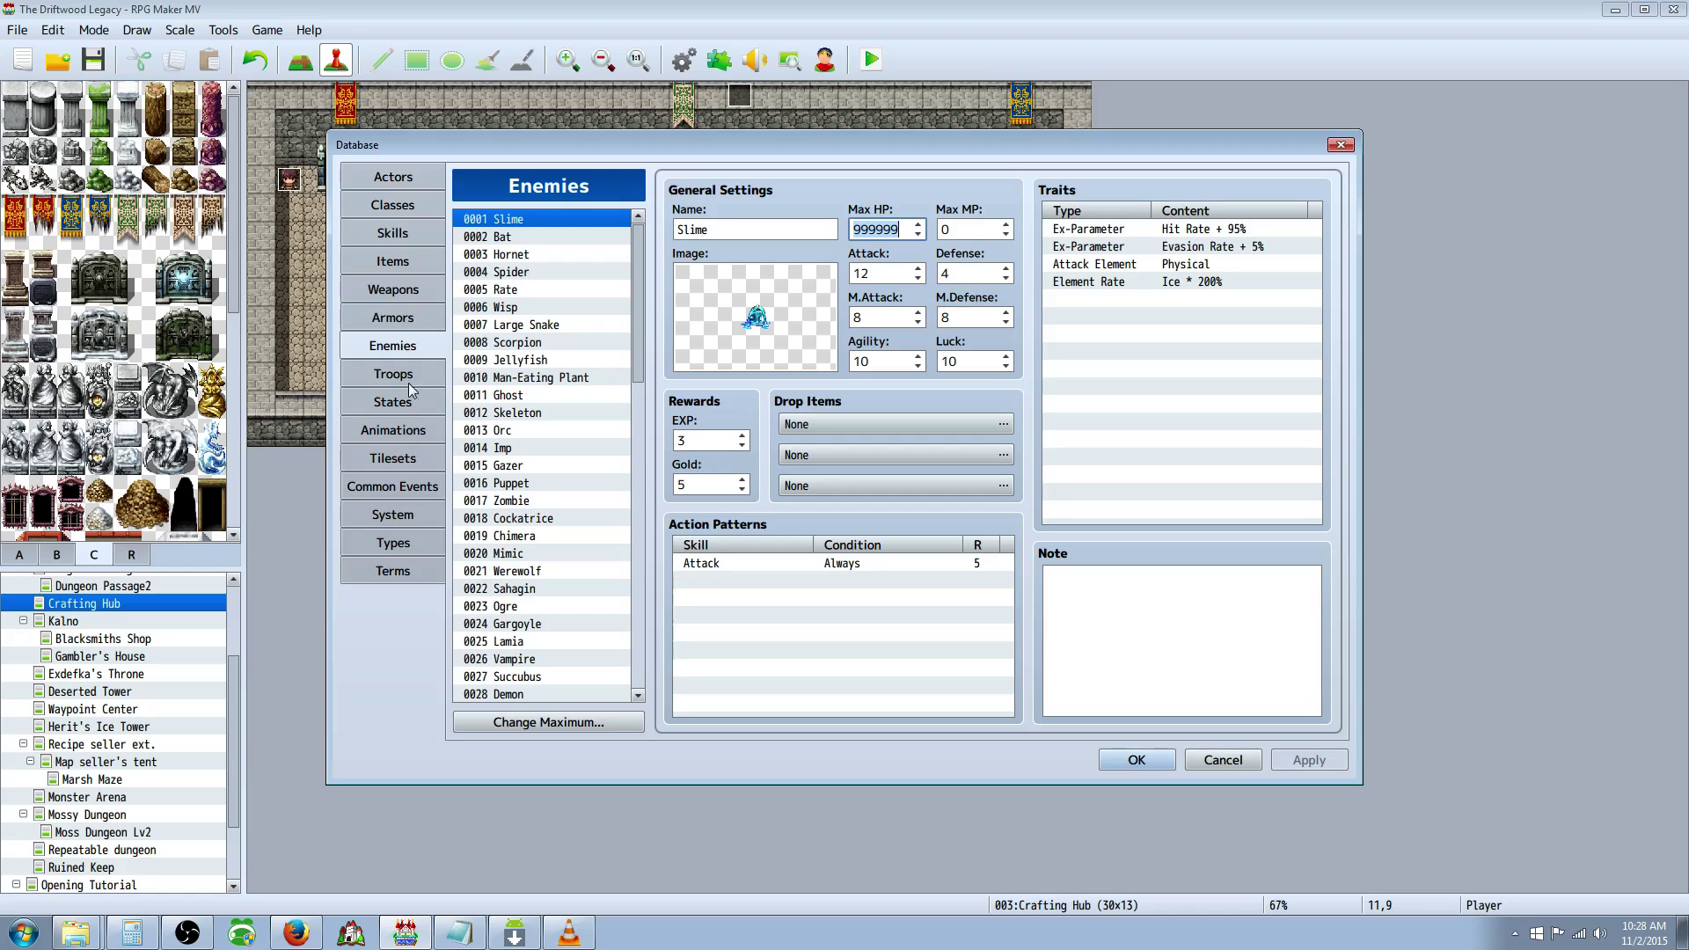
{"action": "left_click", "coordinate": [376, 376]}
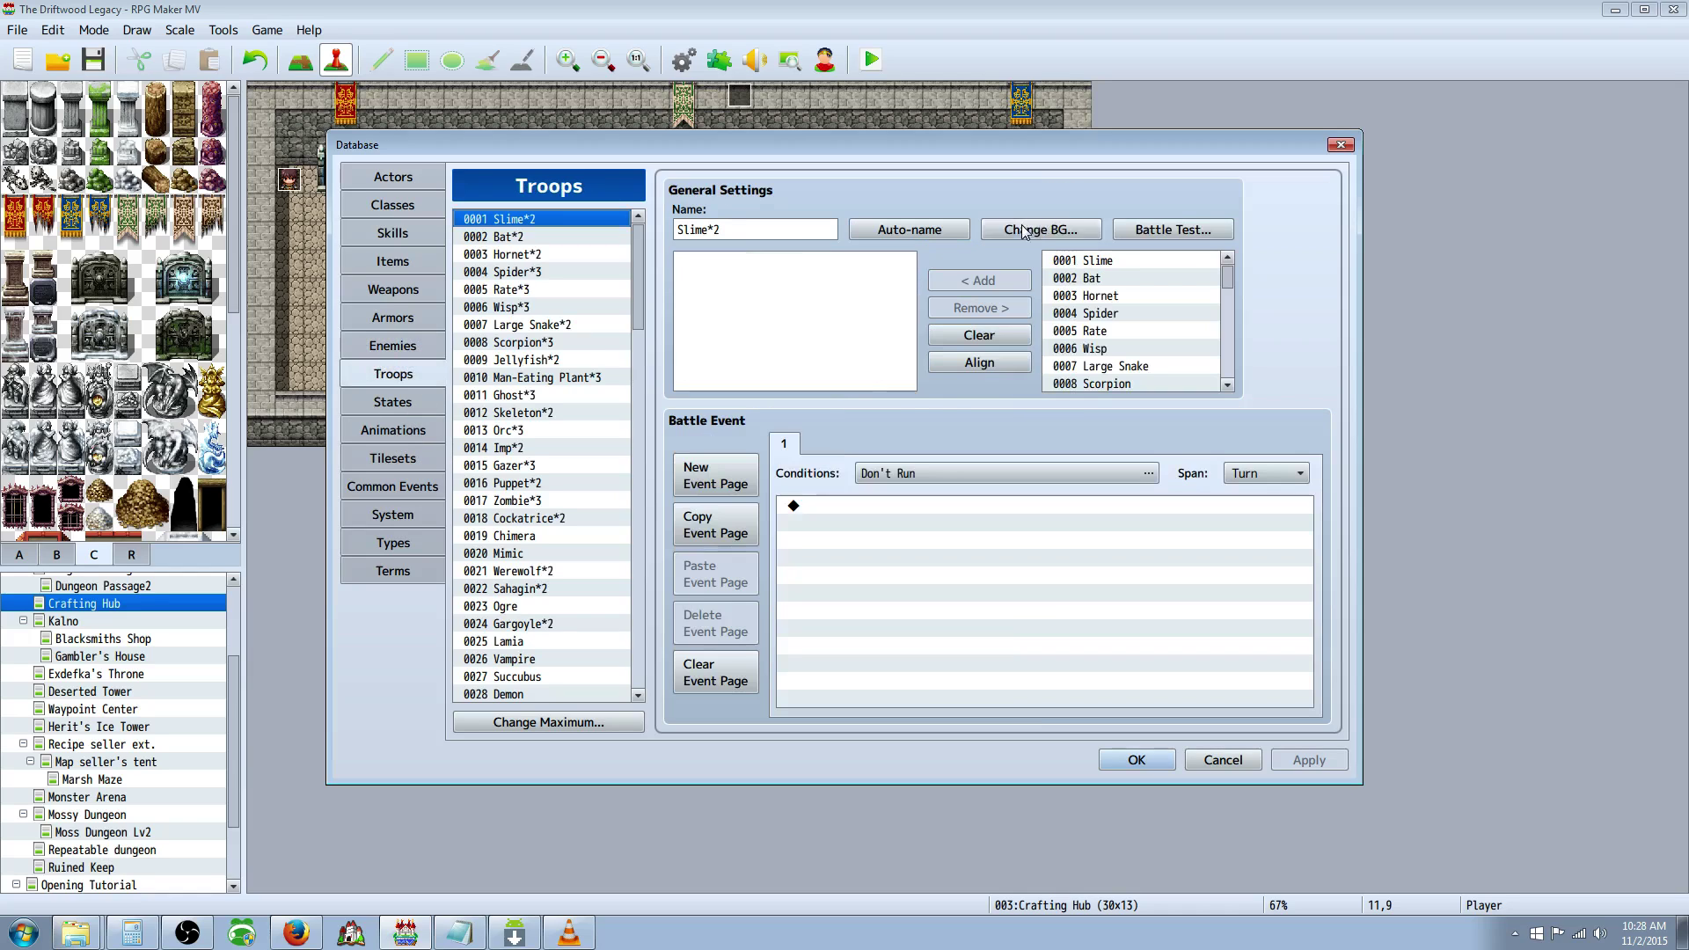
{"action": "left_click", "coordinate": [1161, 230]}
{"action": "left_click", "coordinate": [919, 602]}
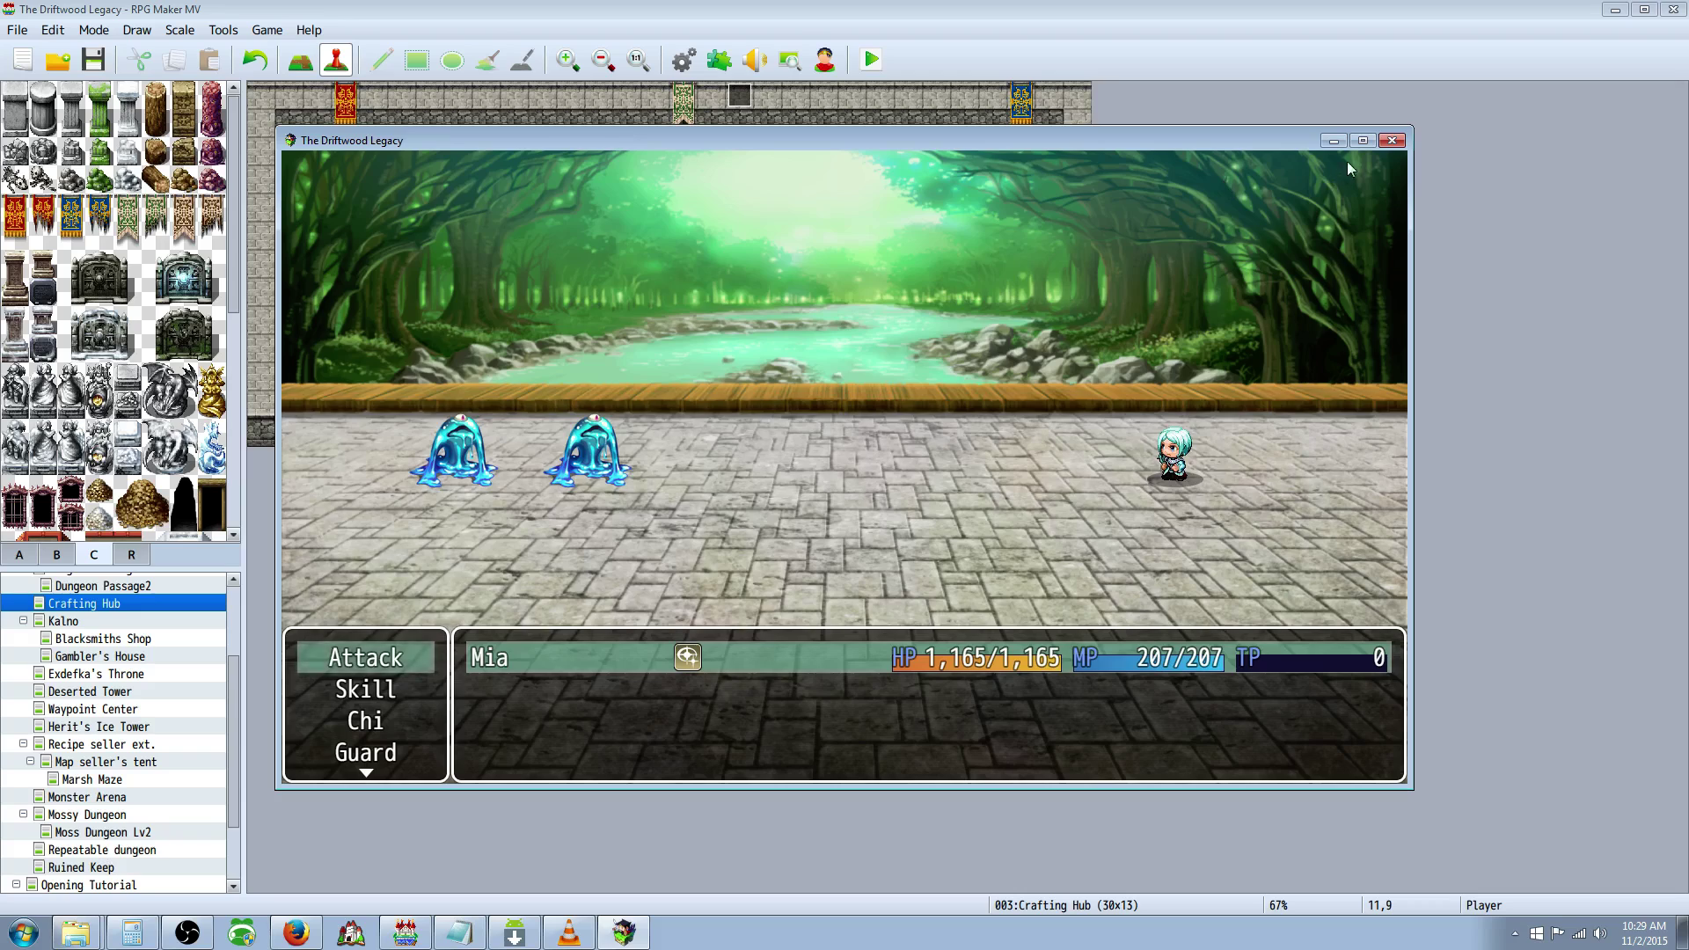
{"action": "left_click", "coordinate": [1392, 141]}
Check Spirit Dancer's learned skills under Convertion without changes, then open Slime*2 battle test setup
{"action": "left_click", "coordinate": [409, 177]}
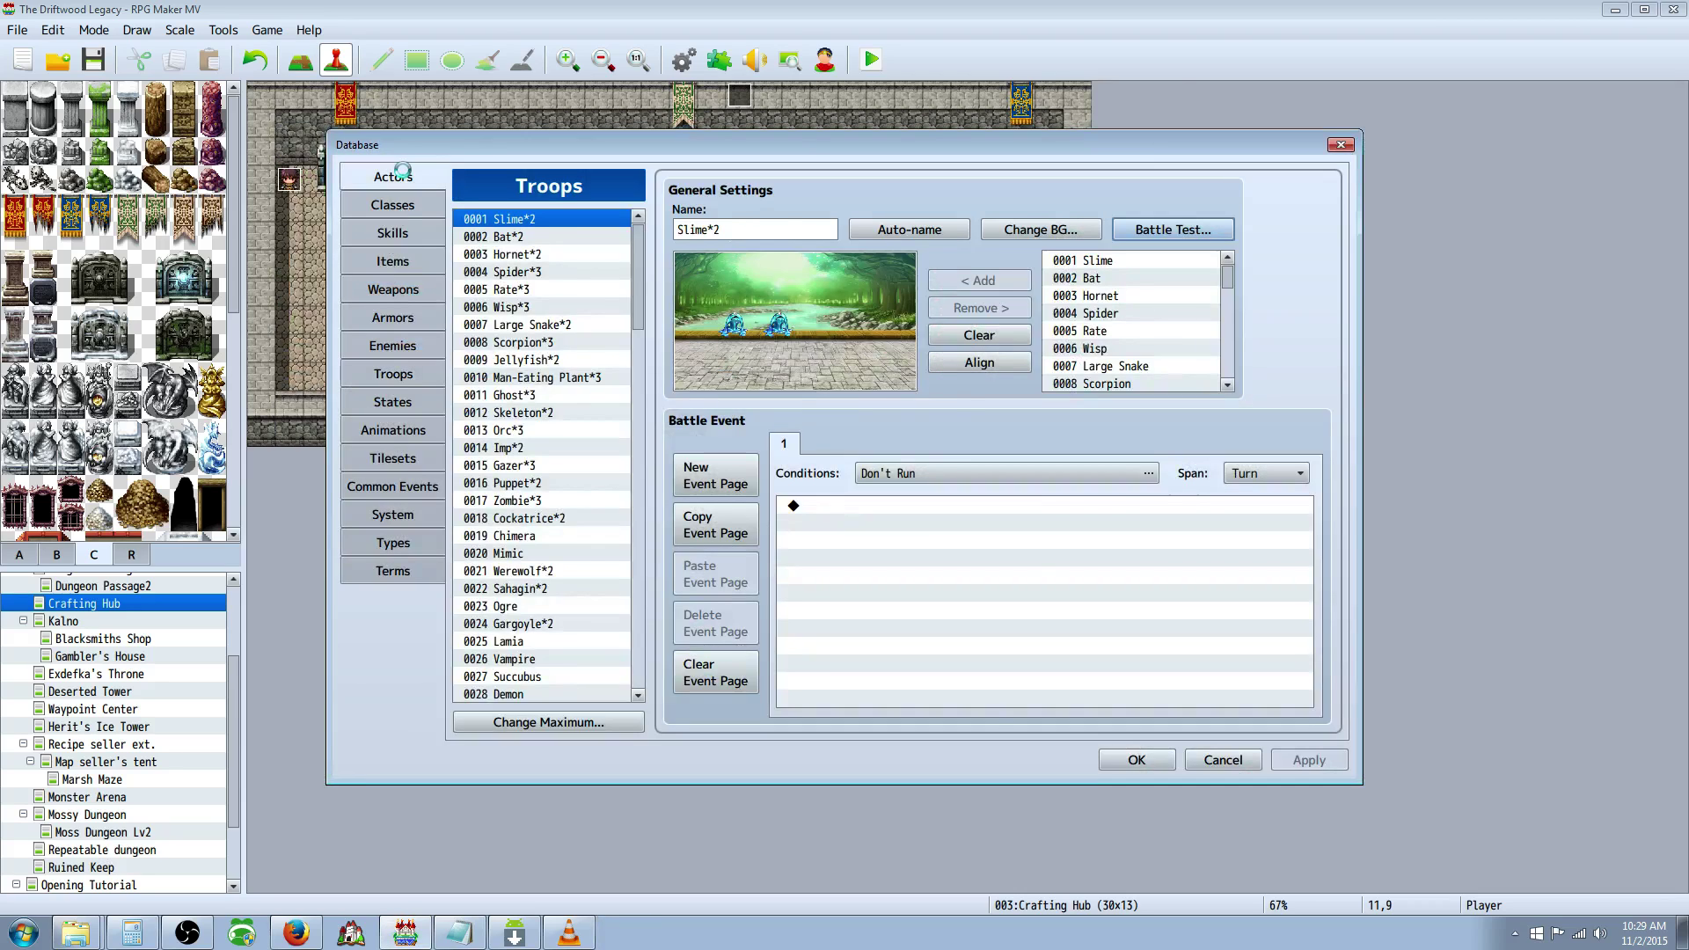
{"action": "left_click", "coordinate": [408, 206]}
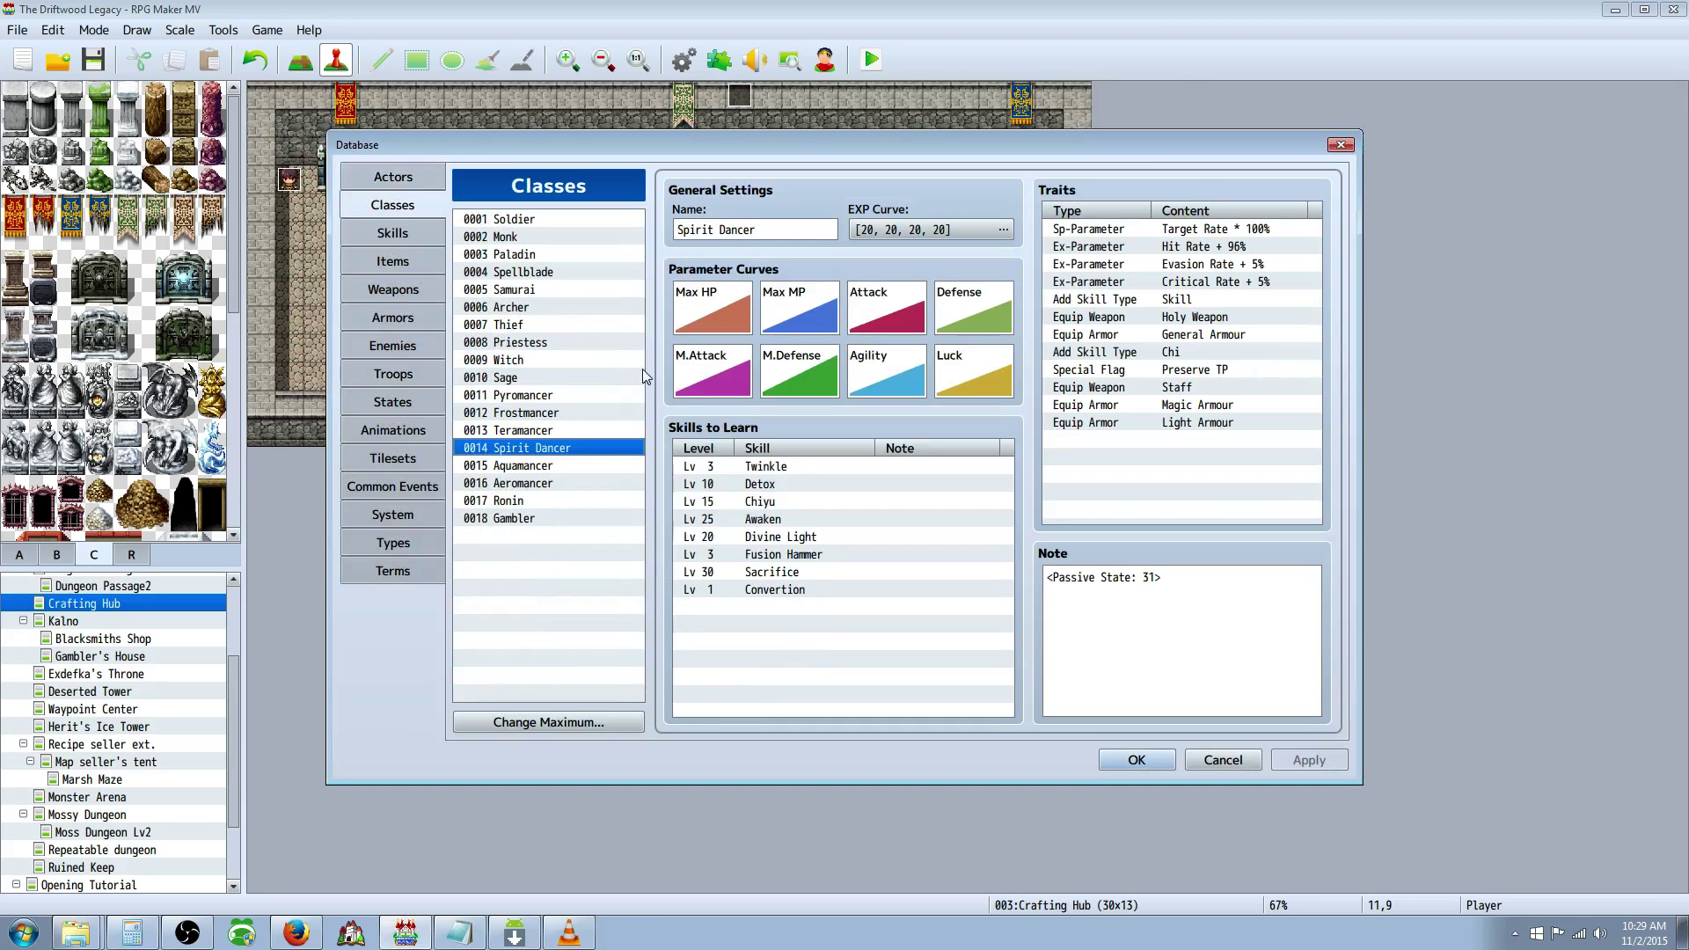
{"action": "left_click", "coordinate": [757, 607]}
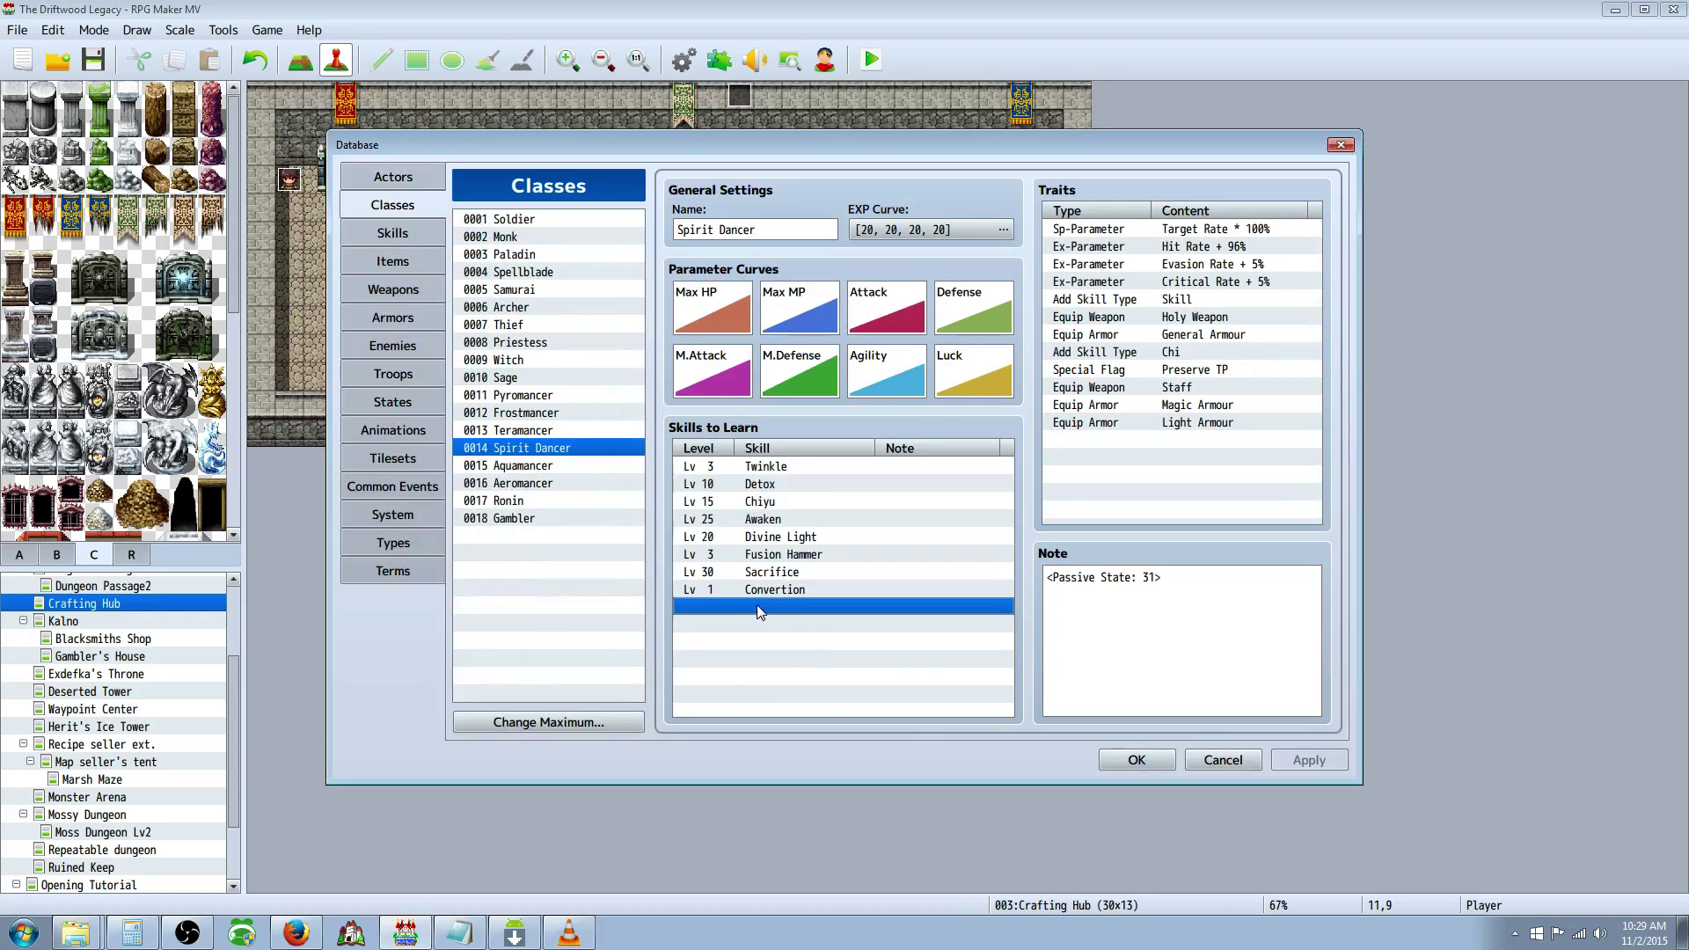
{"action": "right_click", "coordinate": [757, 604]}
{"action": "left_click", "coordinate": [788, 621]}
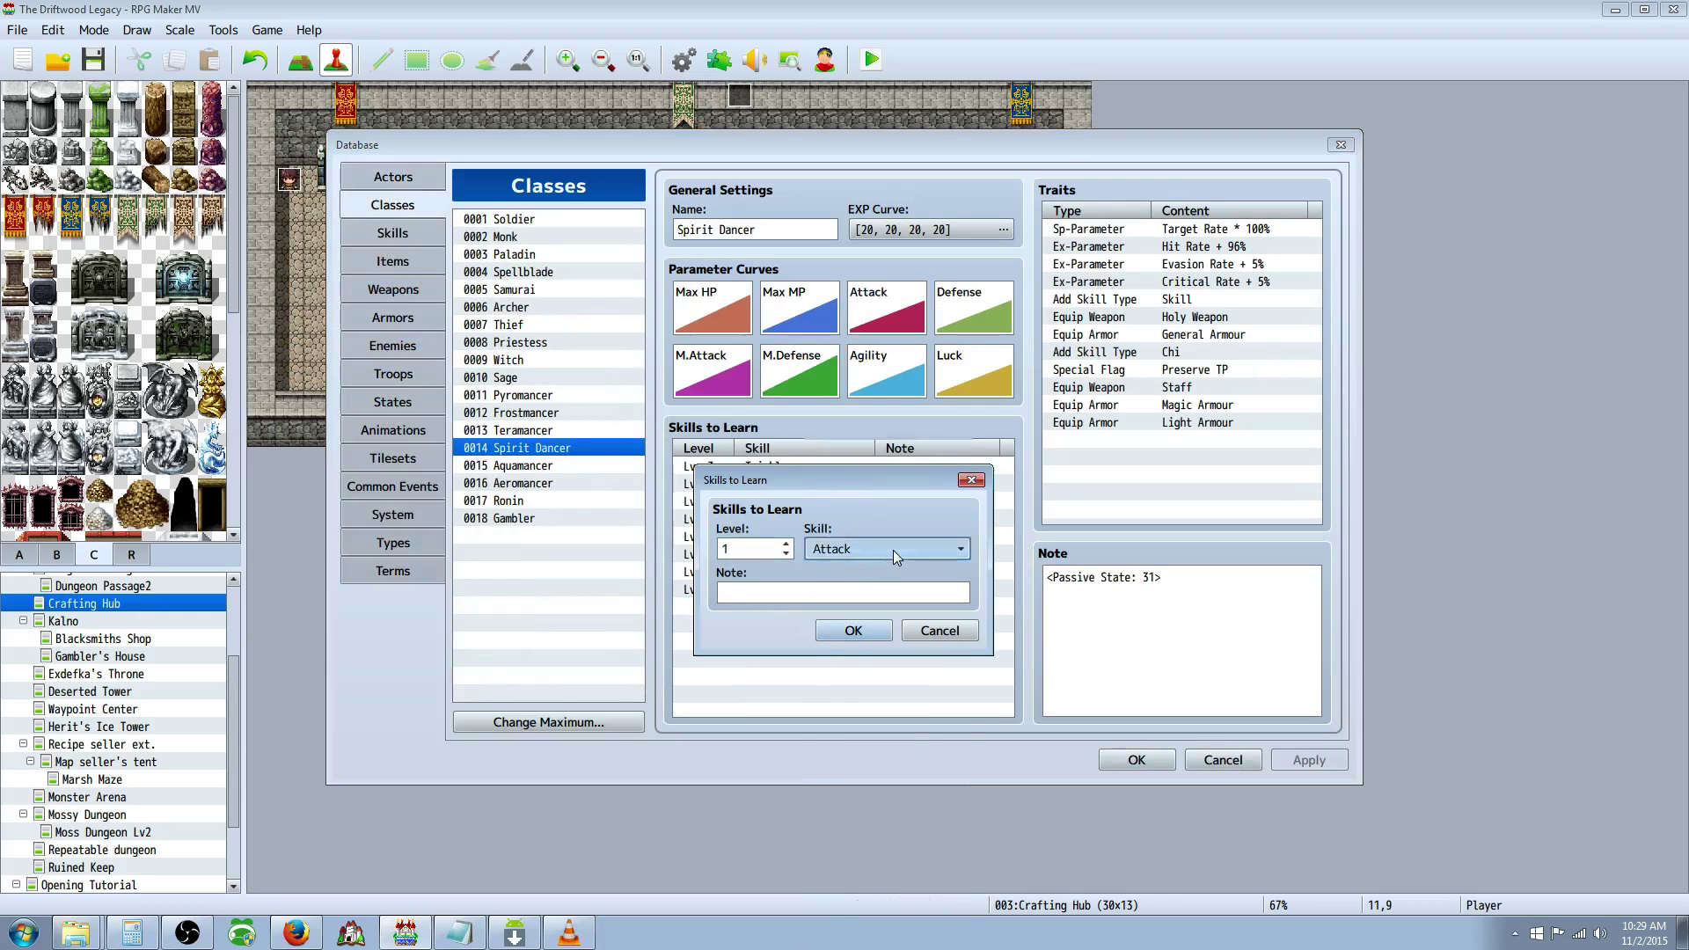
{"action": "left_click", "coordinate": [894, 549]}
{"action": "scroll", "coordinate": [950, 582], "scroll_direction": "down", "scroll_amount": 5}
{"action": "left_click", "coordinate": [737, 595]}
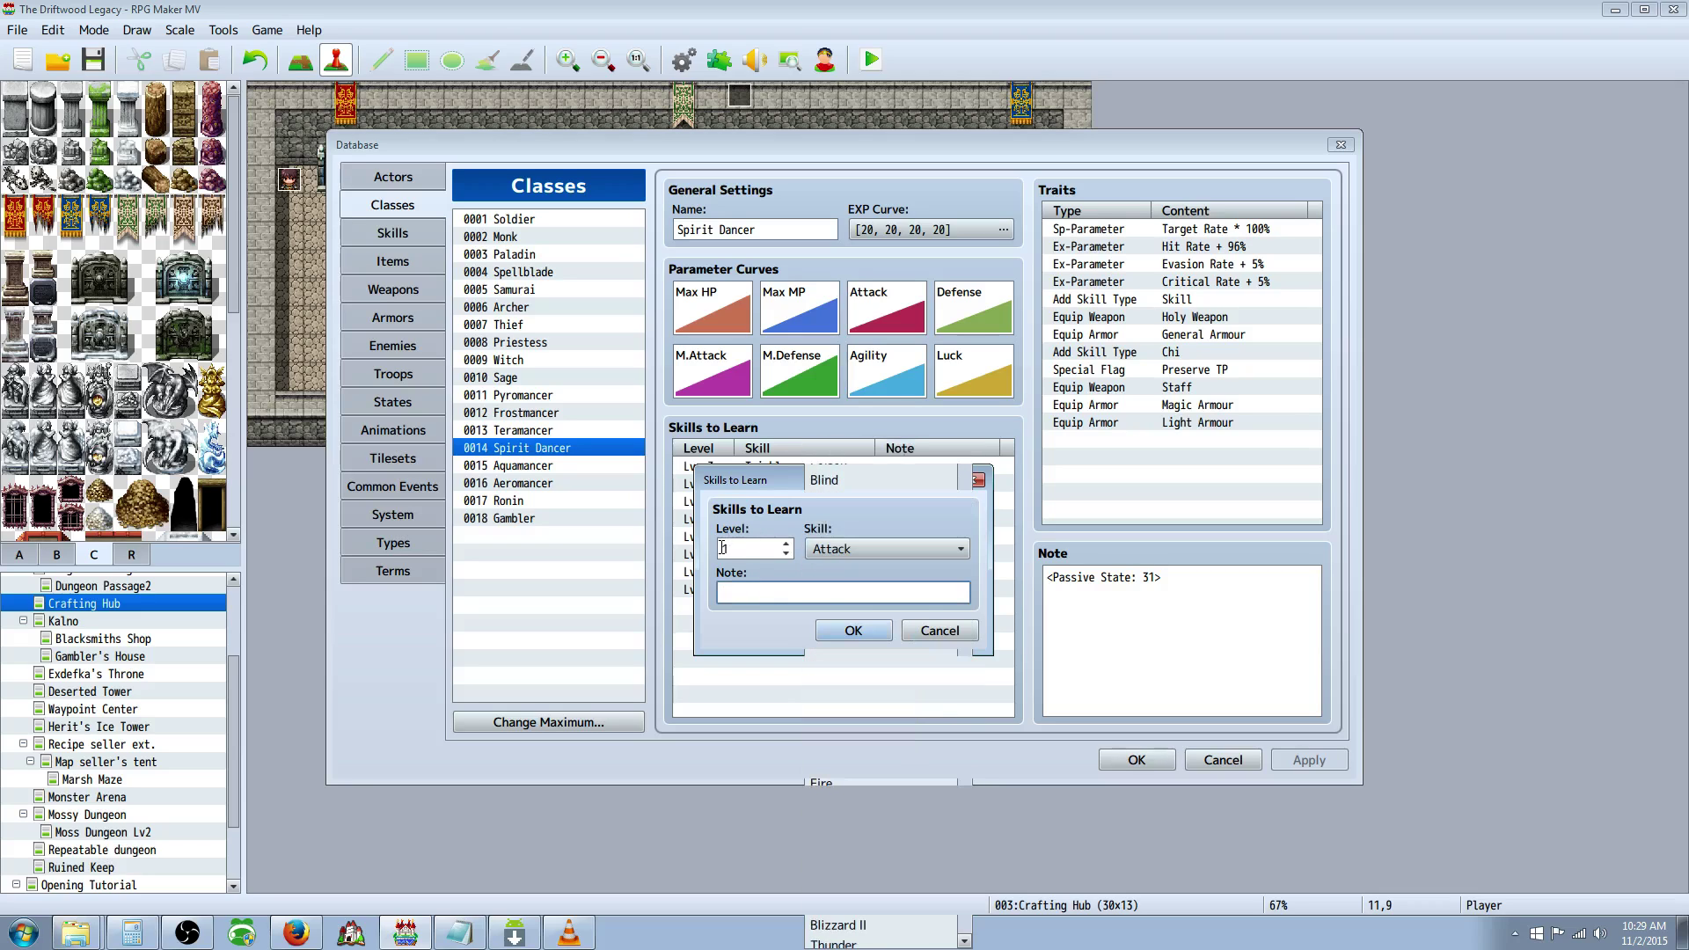
{"action": "left_click", "coordinate": [938, 631]}
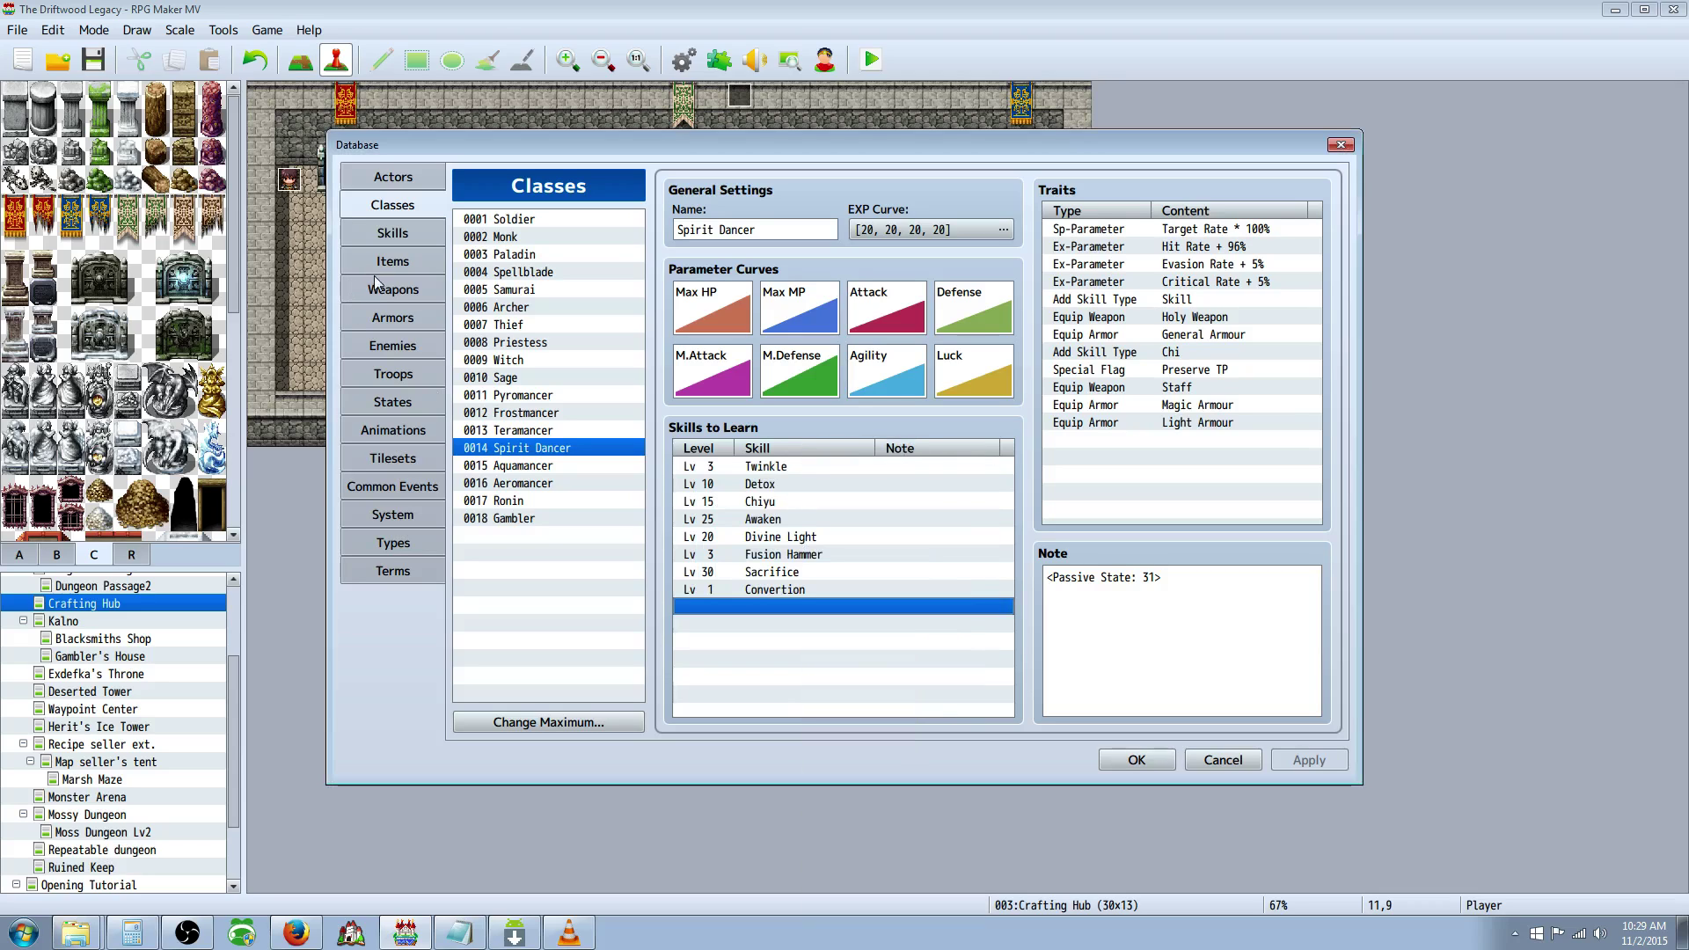
{"action": "left_click", "coordinate": [412, 373]}
Start the Slime*2 battle test and cast Convertion on Mia after reading its description
{"action": "left_click", "coordinate": [1173, 230]}
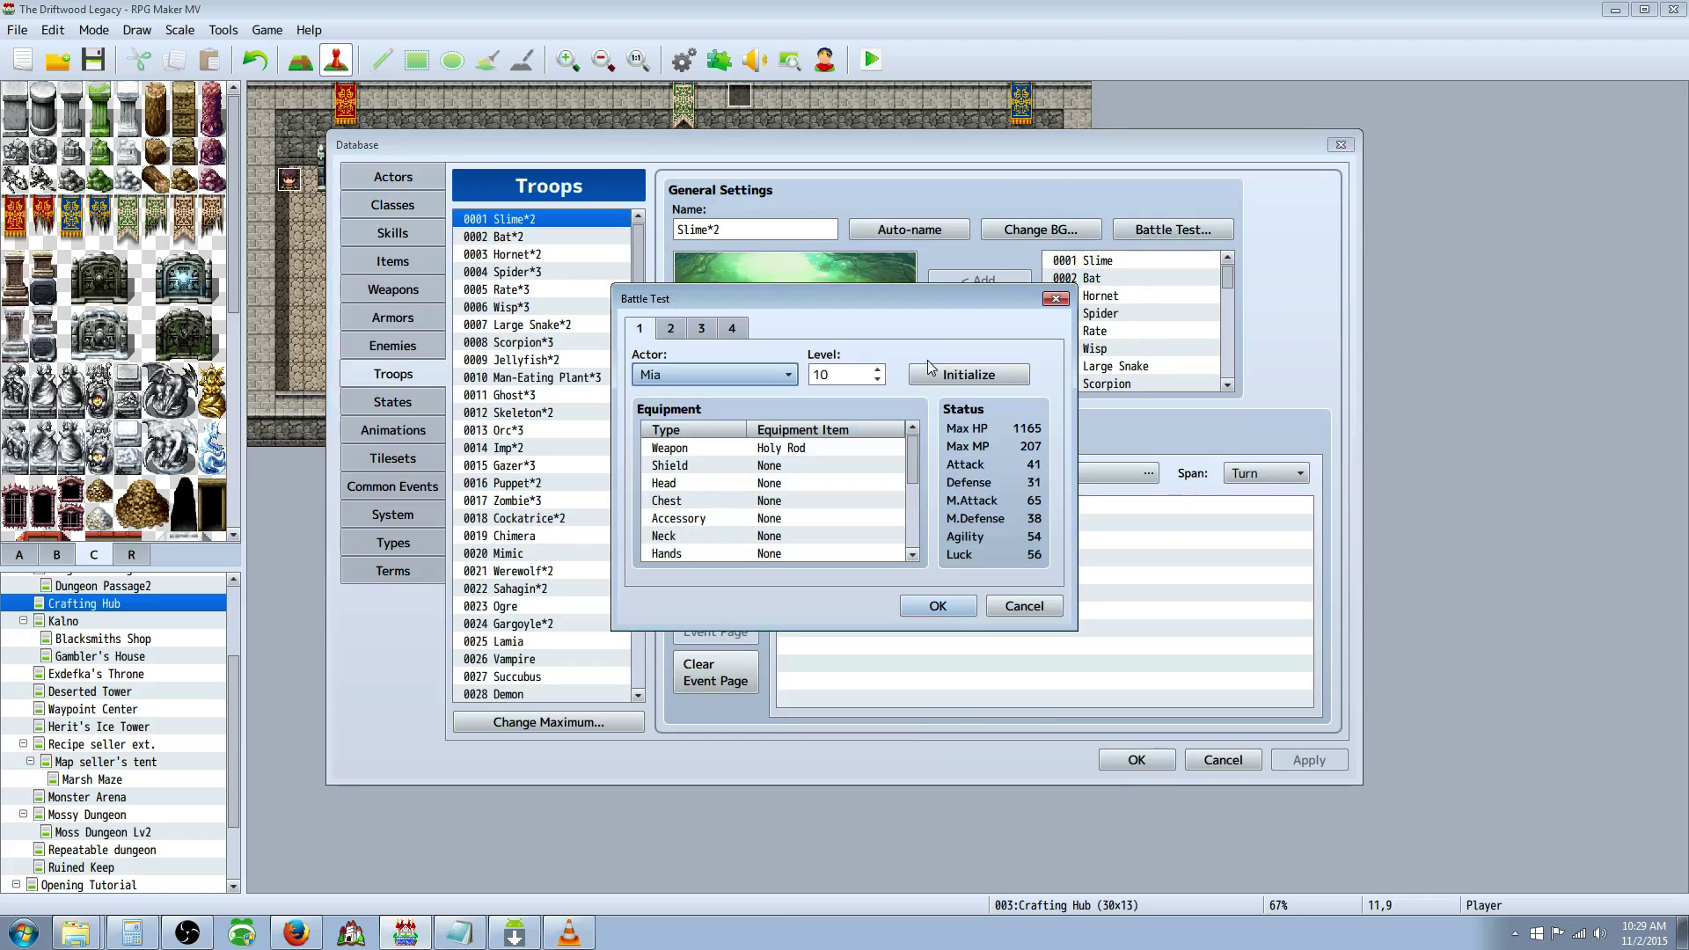
{"action": "left_click", "coordinate": [934, 607]}
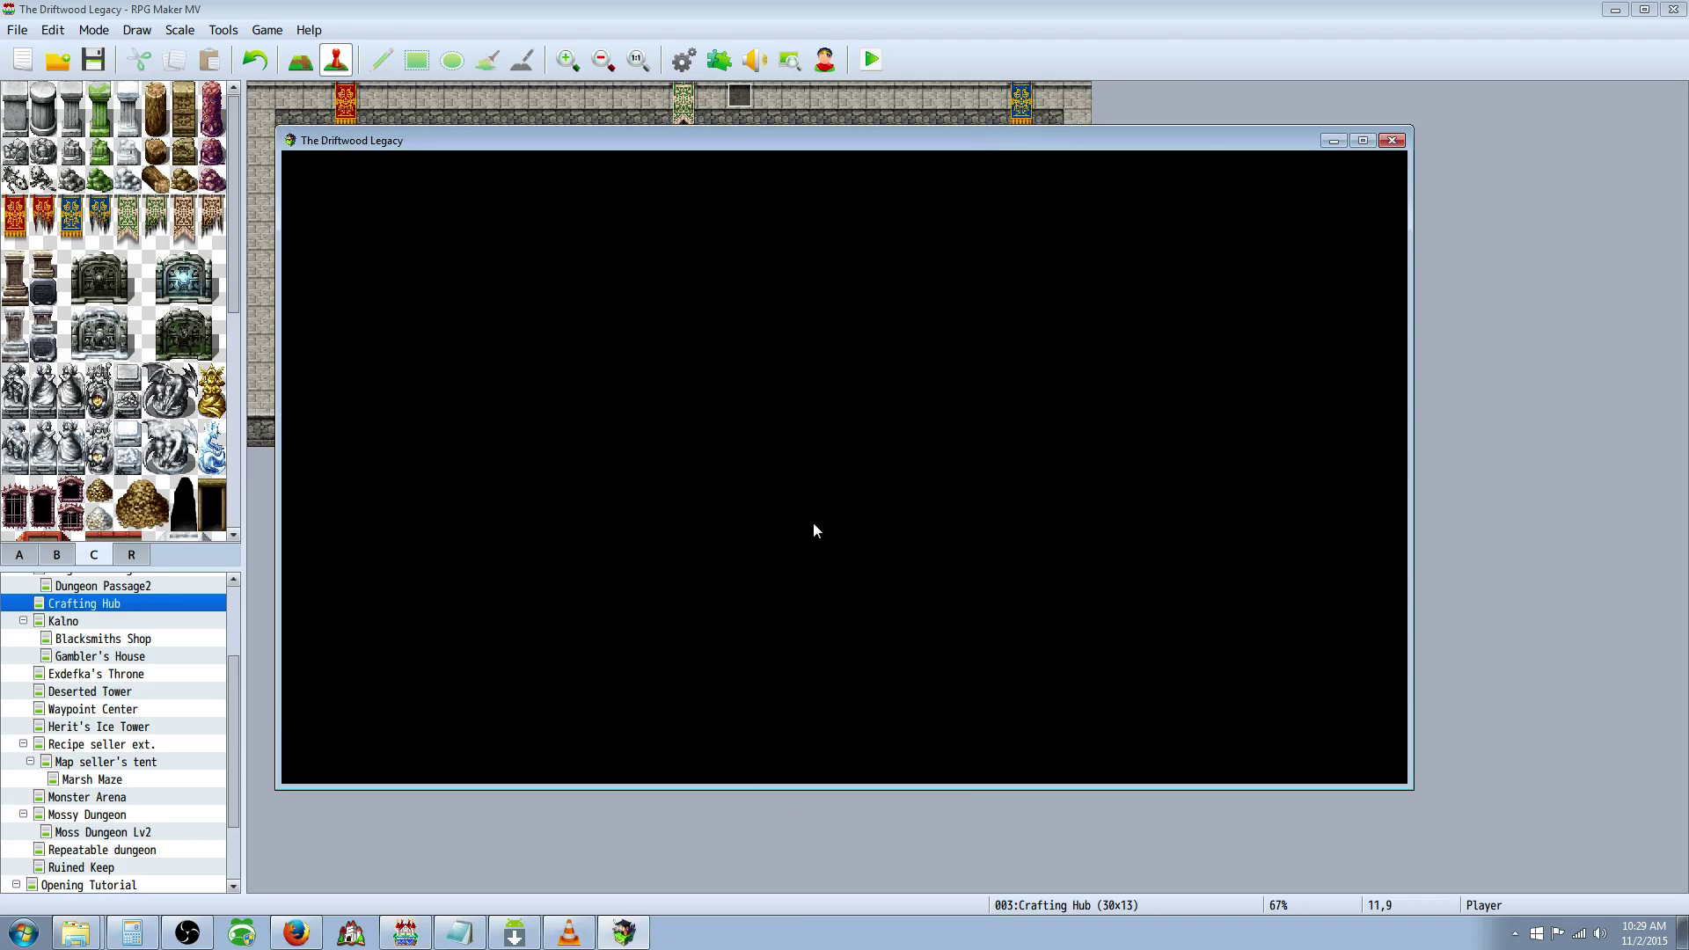
{"action": "key", "text": "Down"}
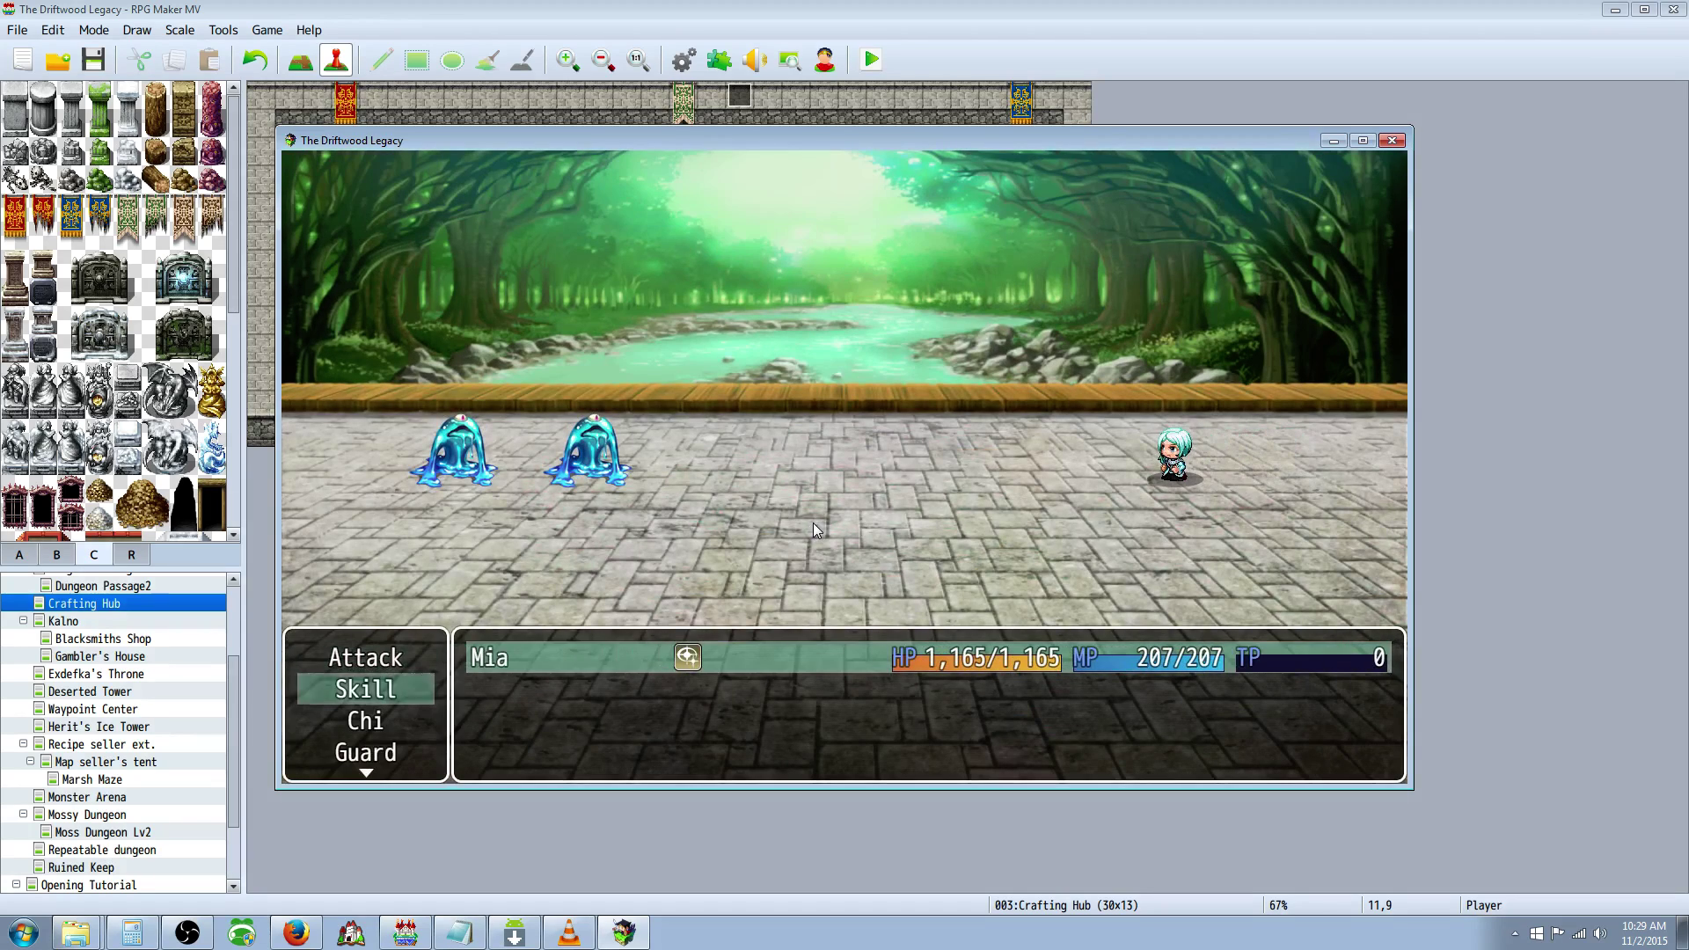
{"action": "key", "text": "Return"}
{"action": "key", "text": "Right"}
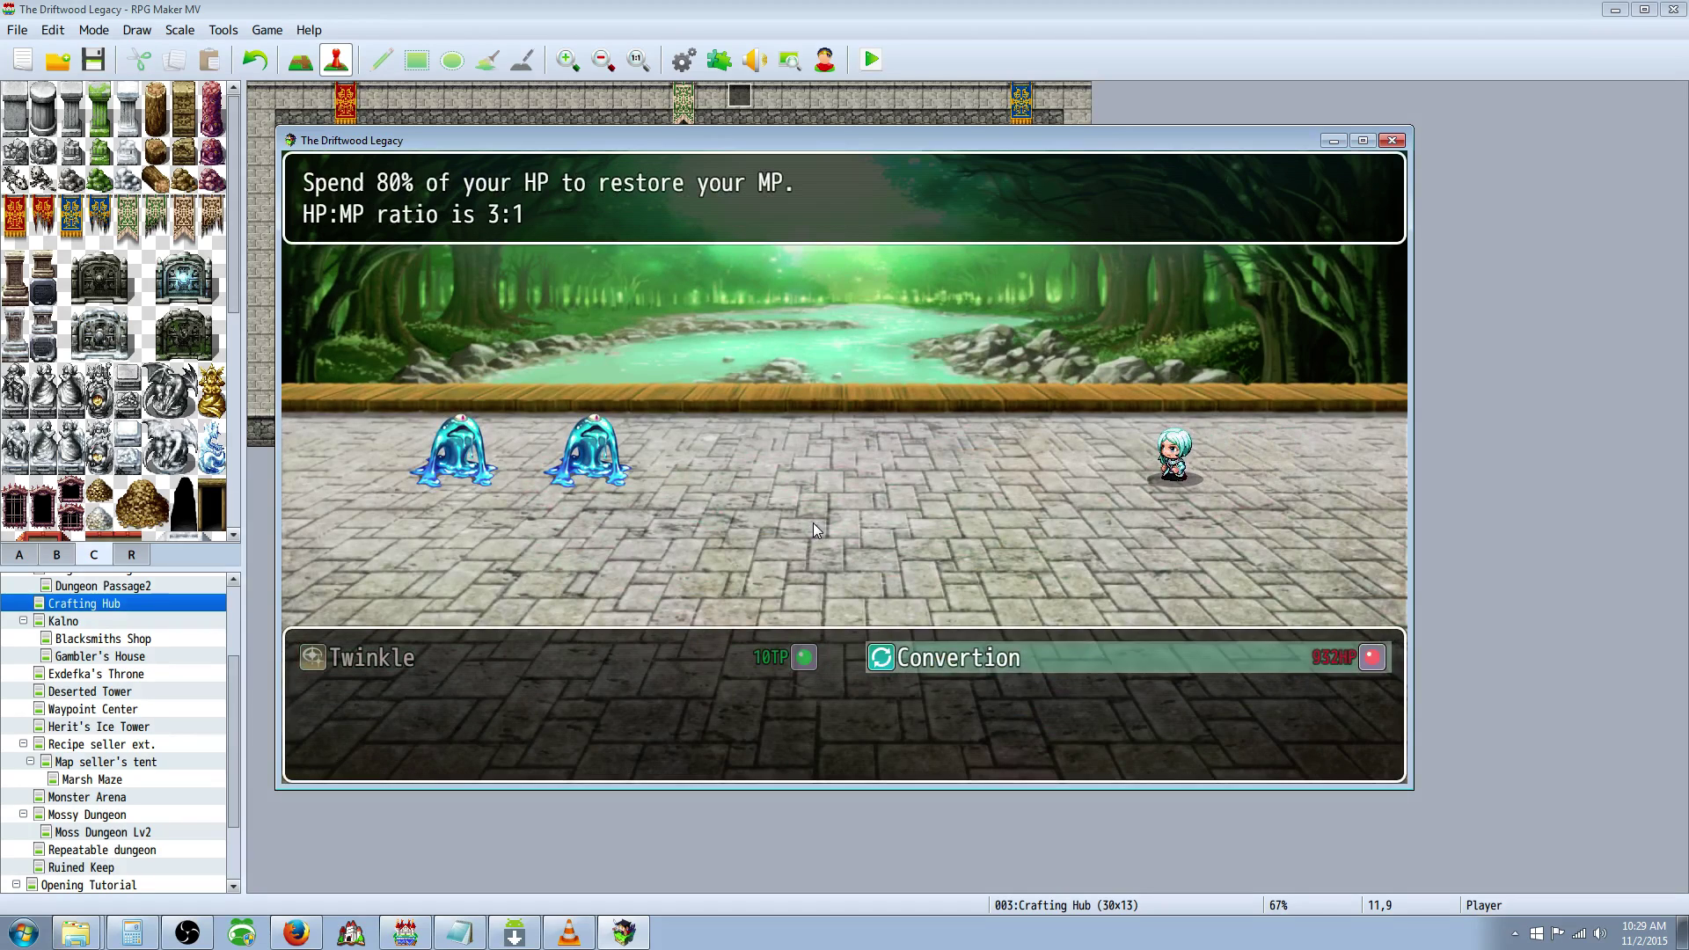
{"action": "key", "text": "Escape"}
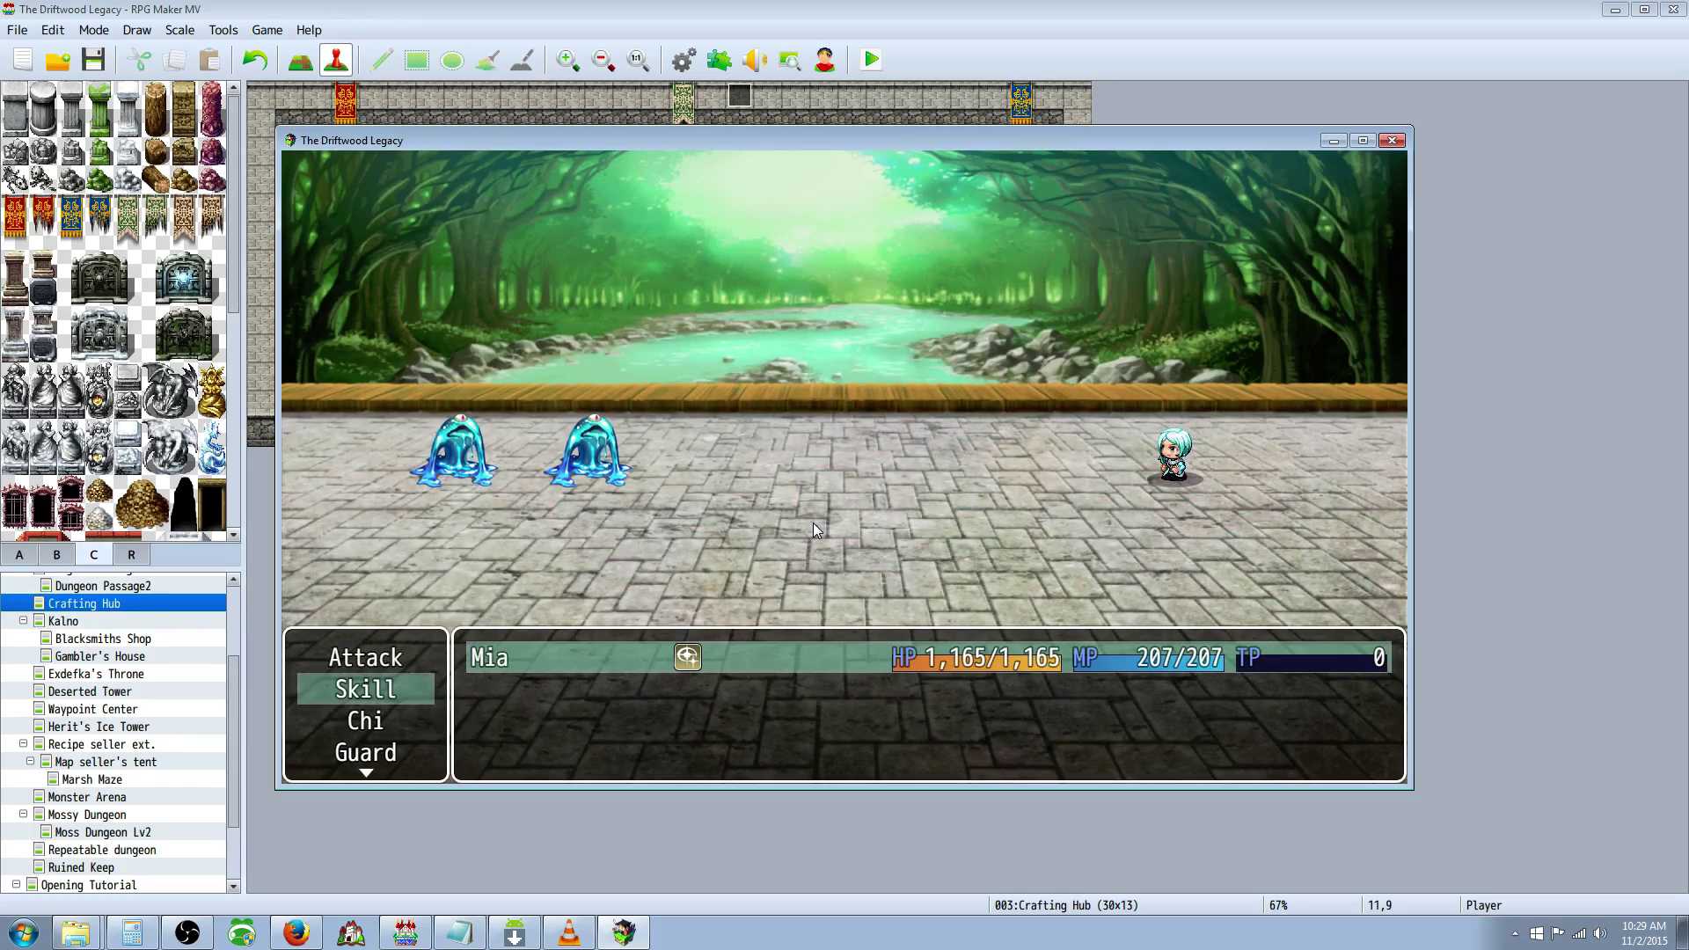
{"action": "key", "text": "Return"}
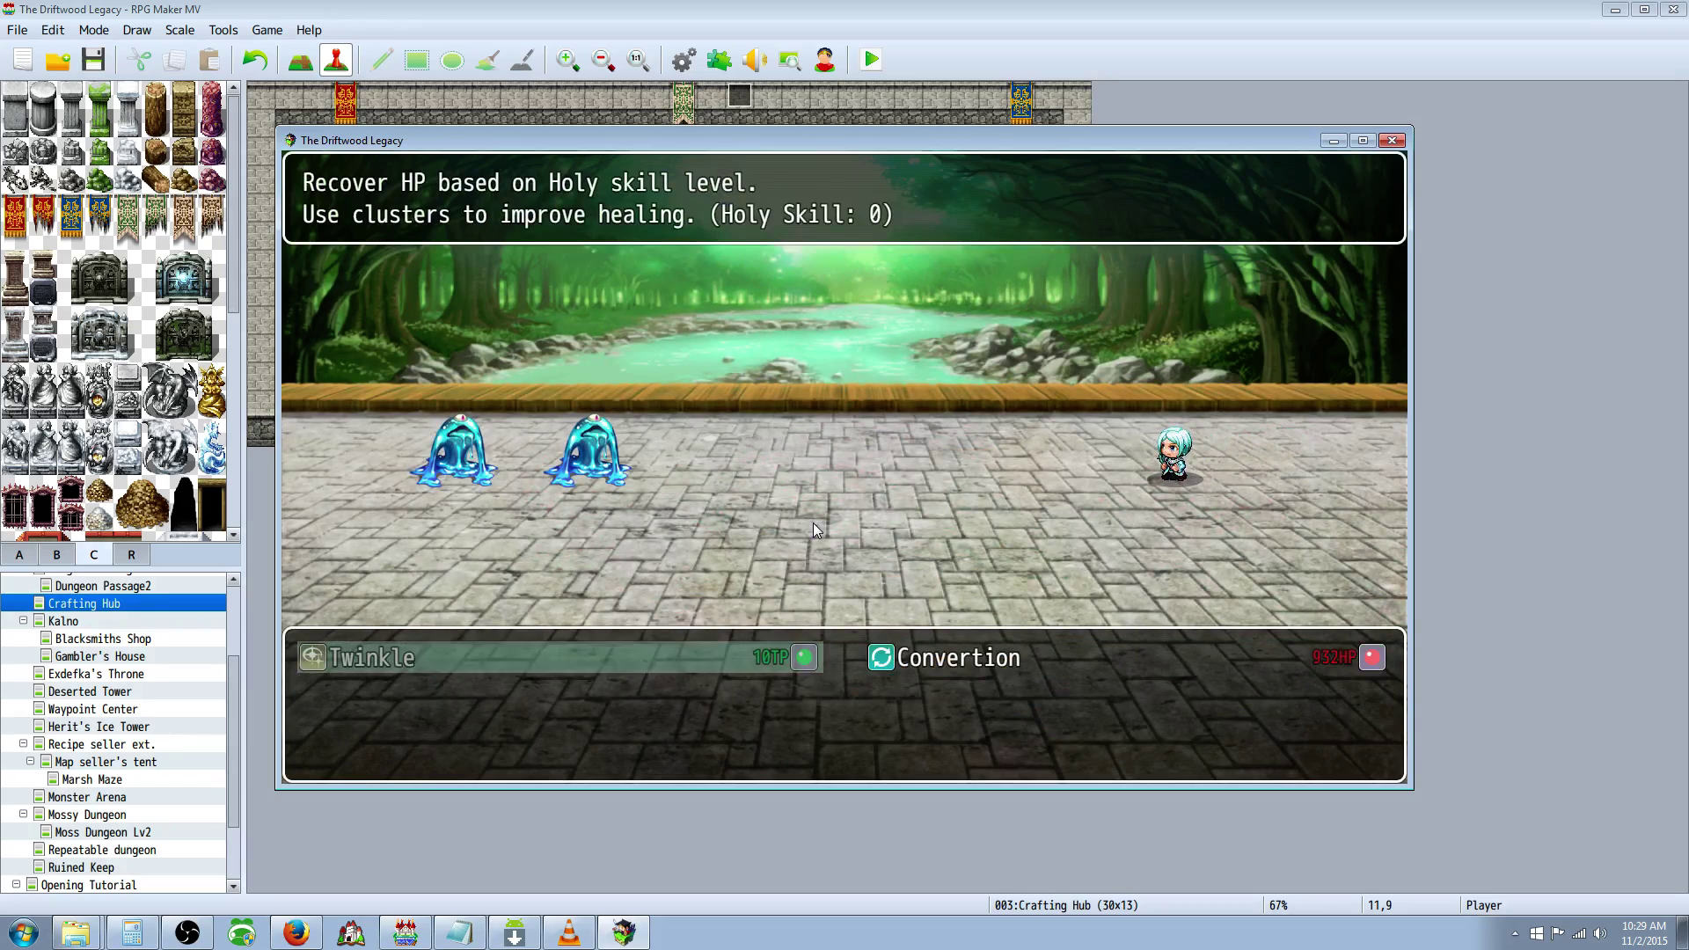
{"action": "key", "text": "Right"}
{"action": "key", "text": "Return"}
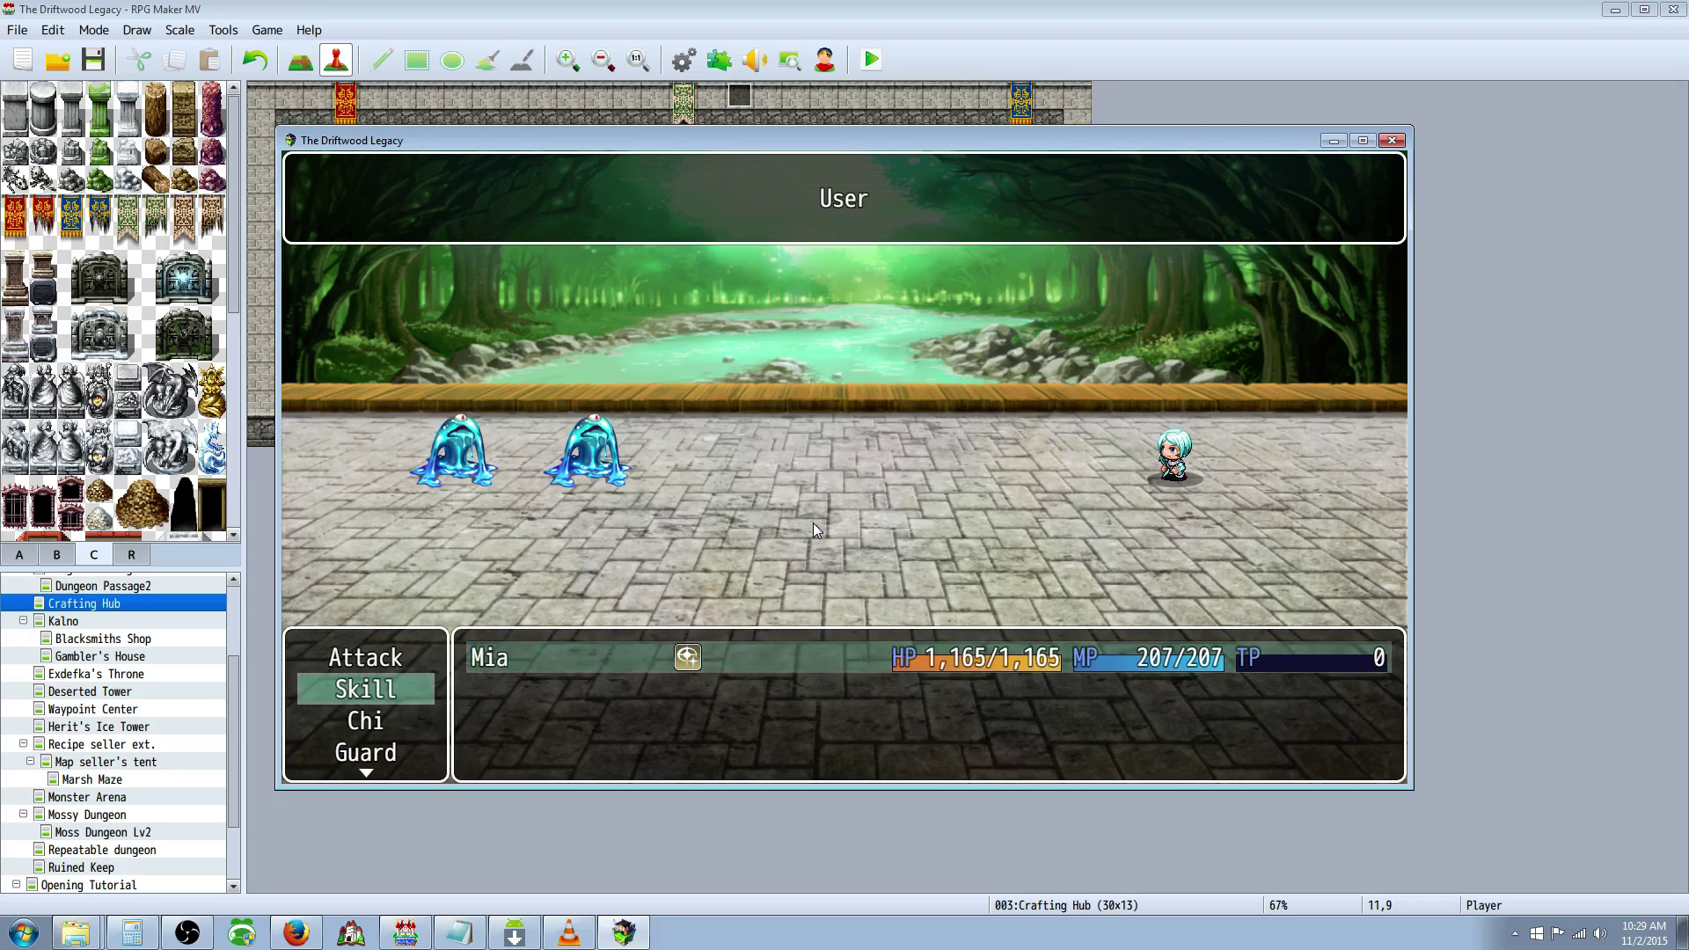
{"action": "key", "text": "Return"}
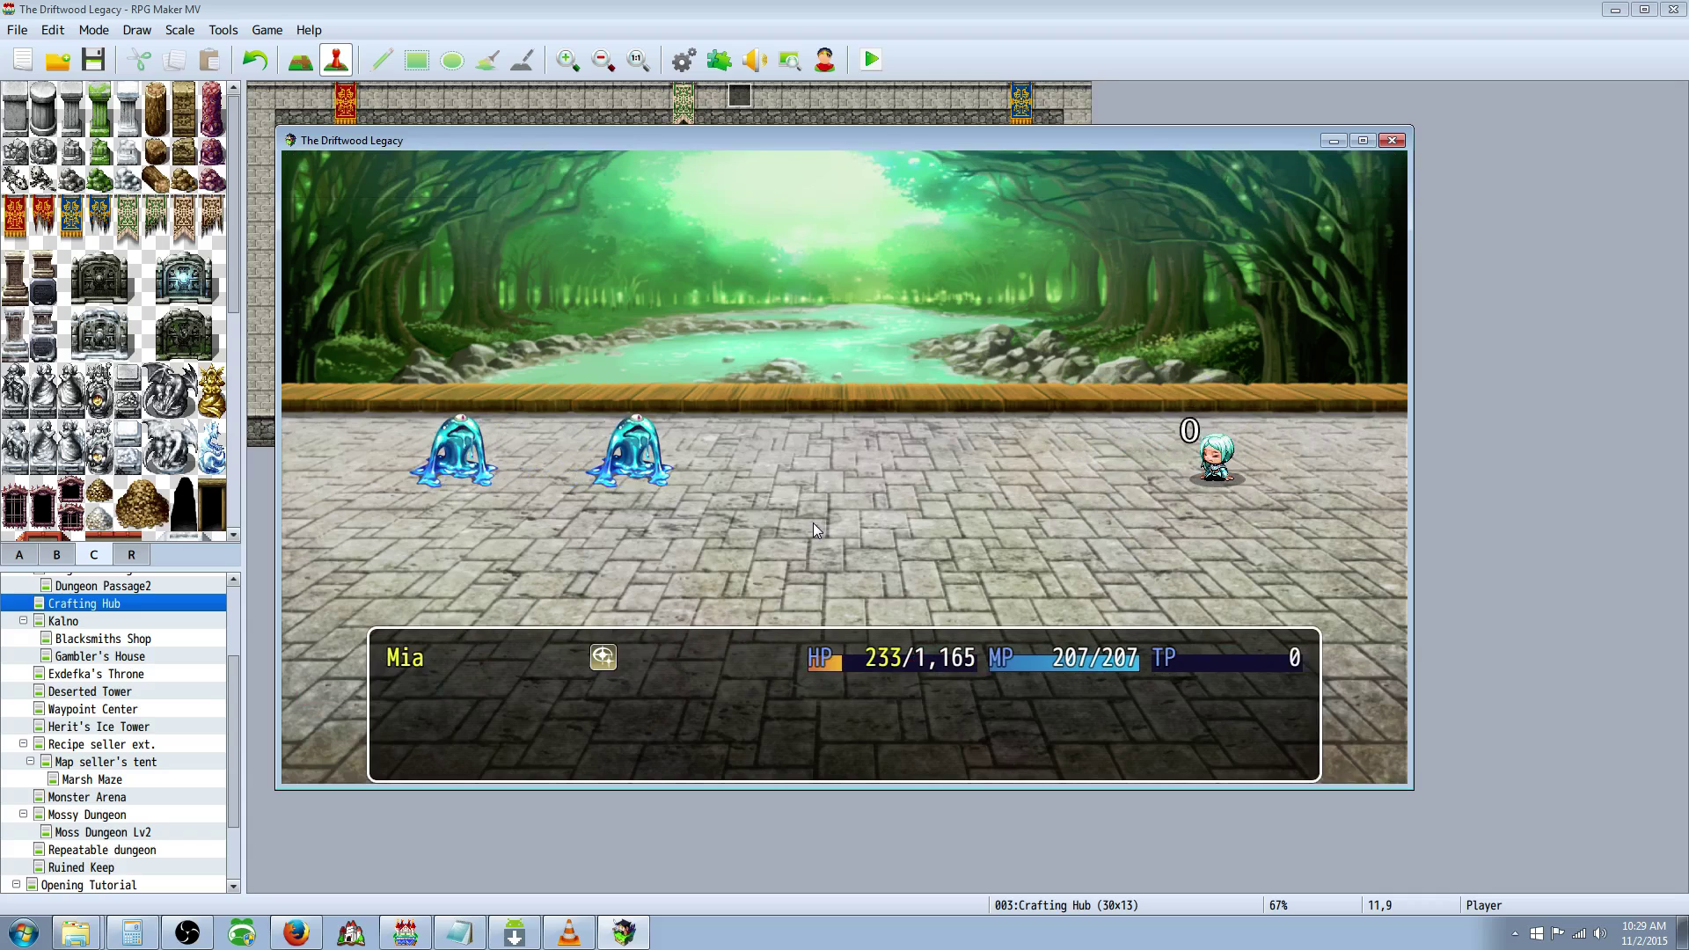
Cast Convertion on Mia a second time
{"action": "key", "text": "Down"}
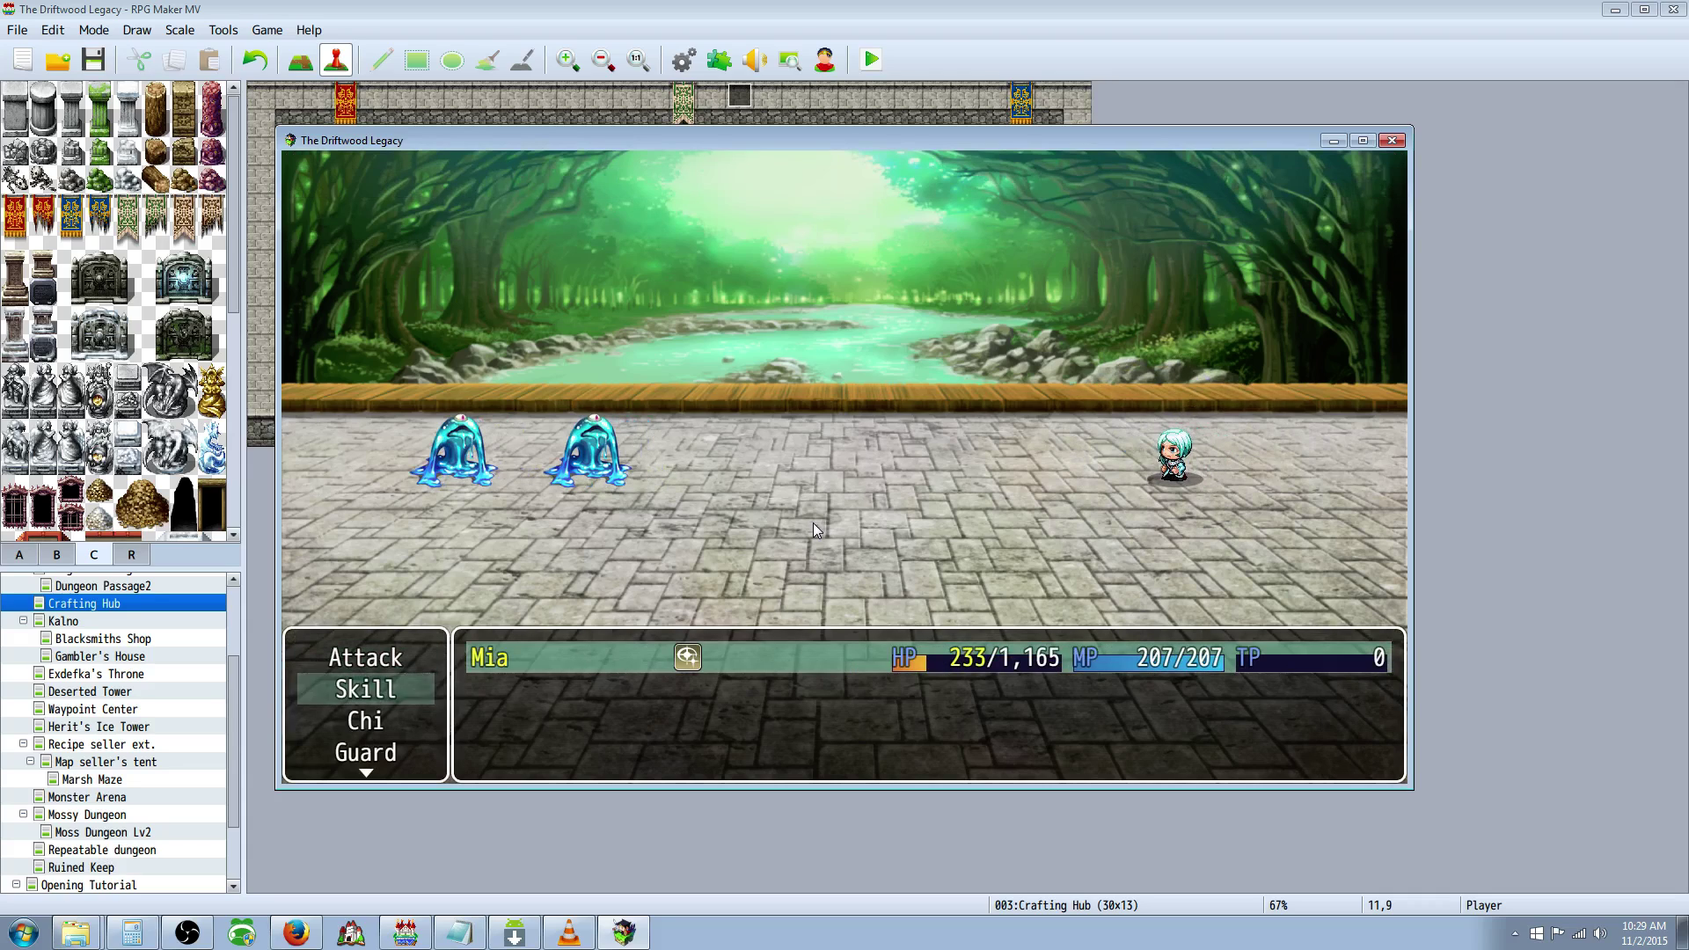
{"action": "key", "text": "Return"}
{"action": "key", "text": "Escape"}
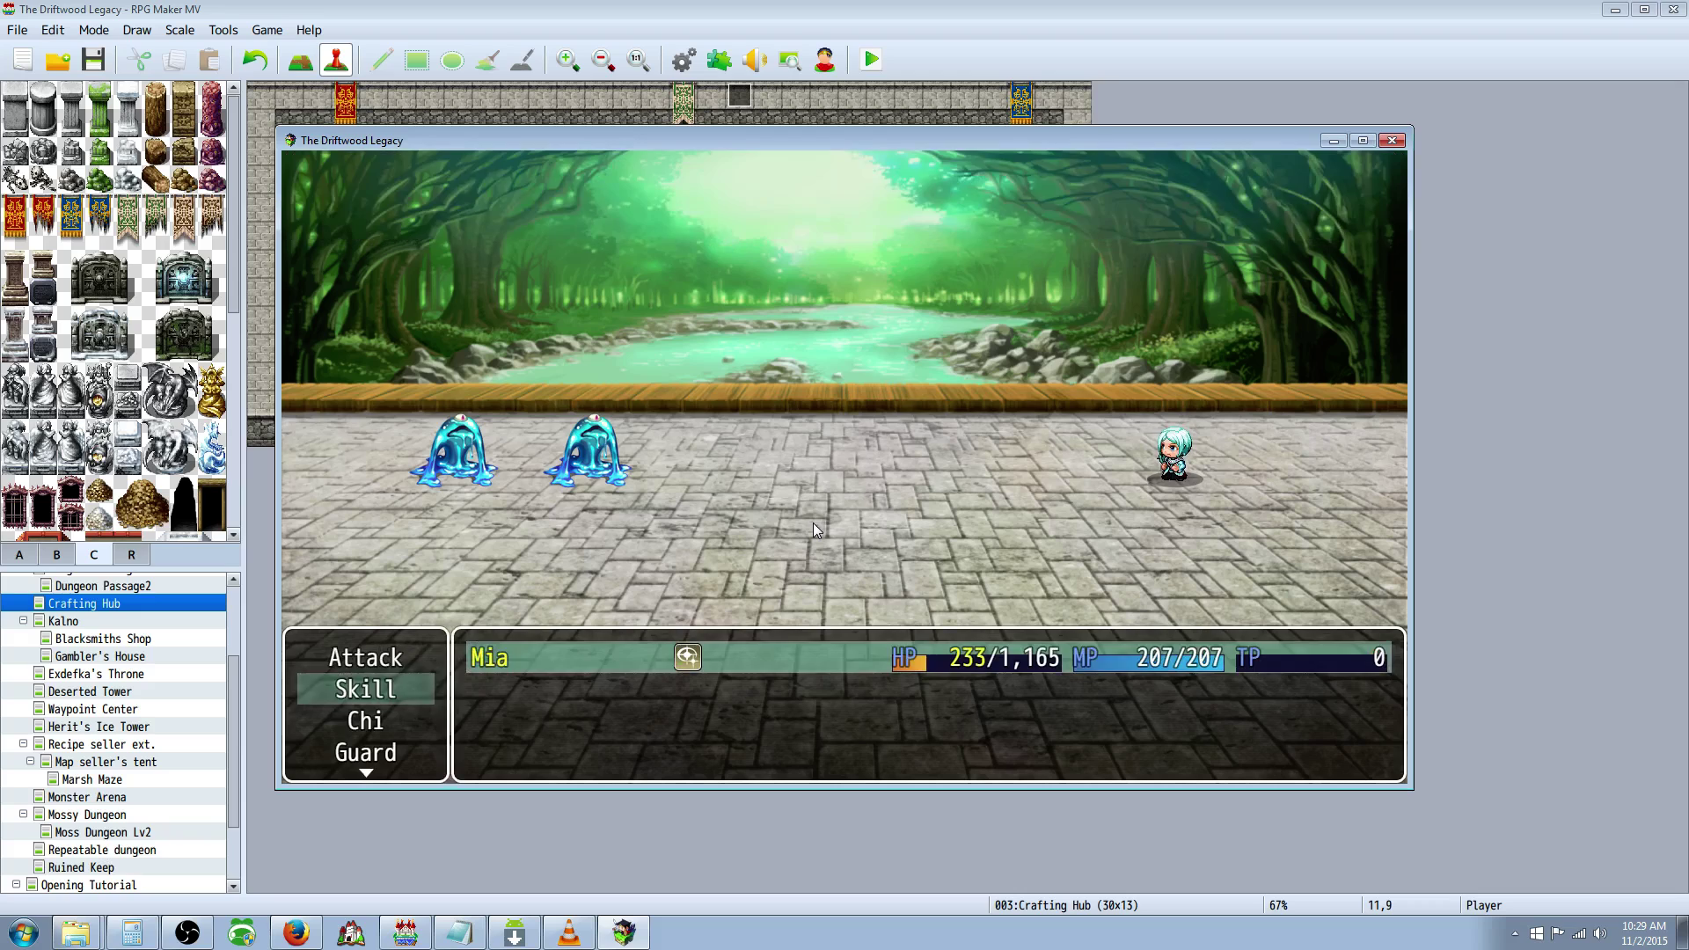
{"action": "key", "text": "Return"}
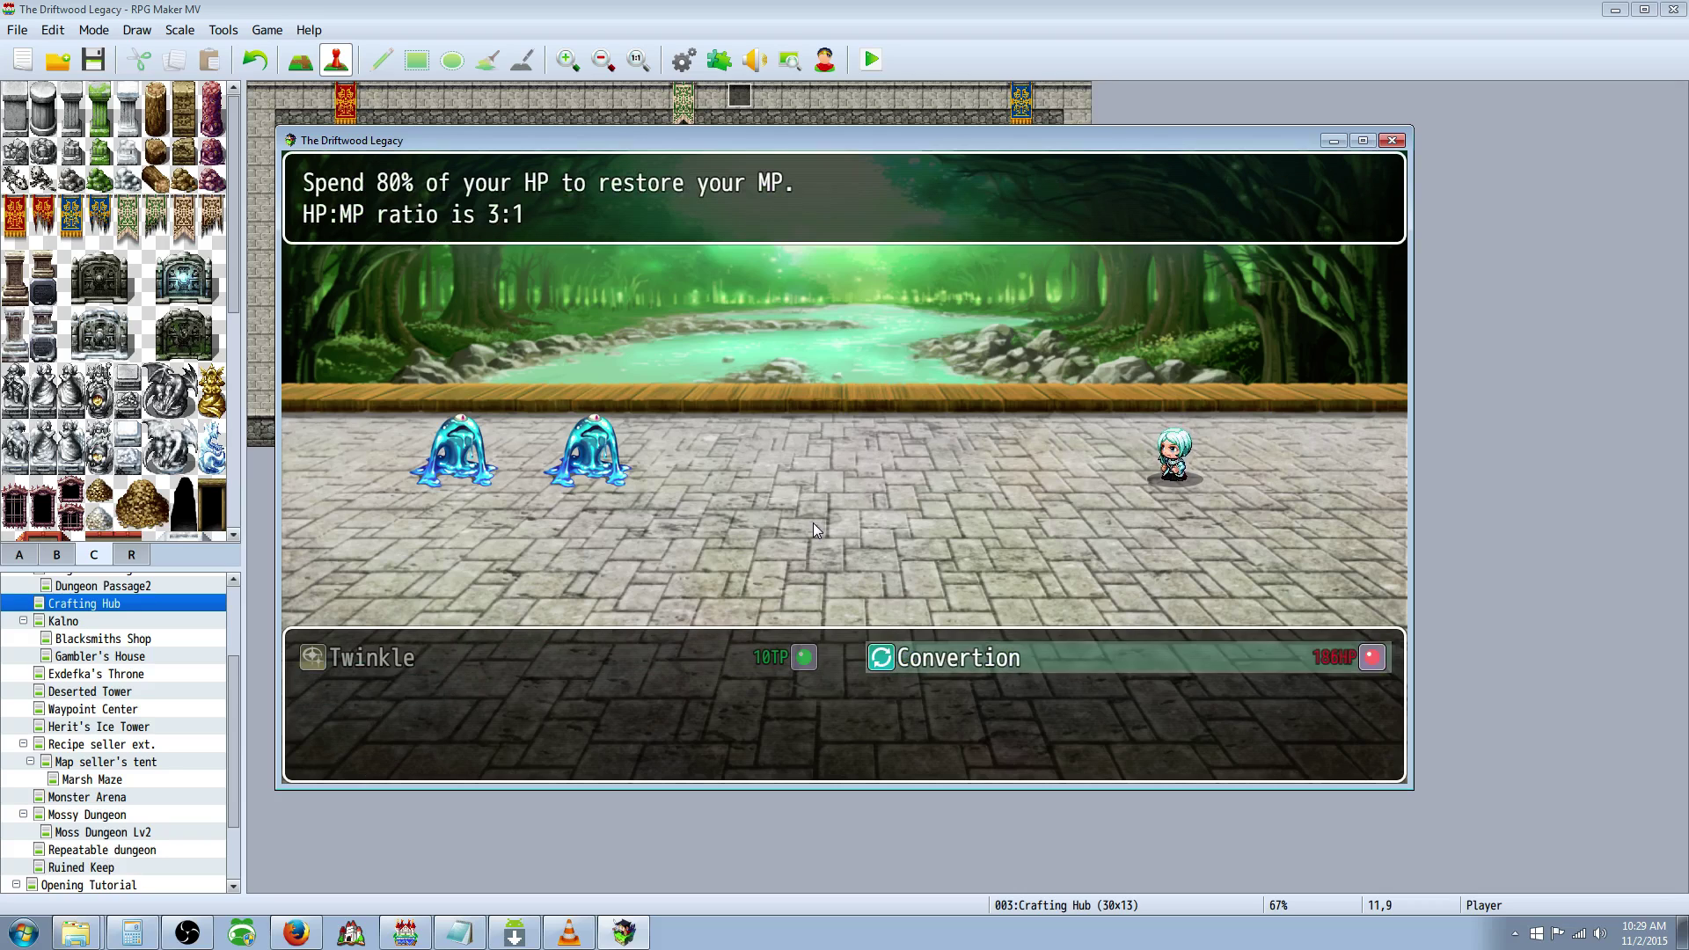
{"action": "key", "text": "Escape"}
{"action": "key", "text": "Return"}
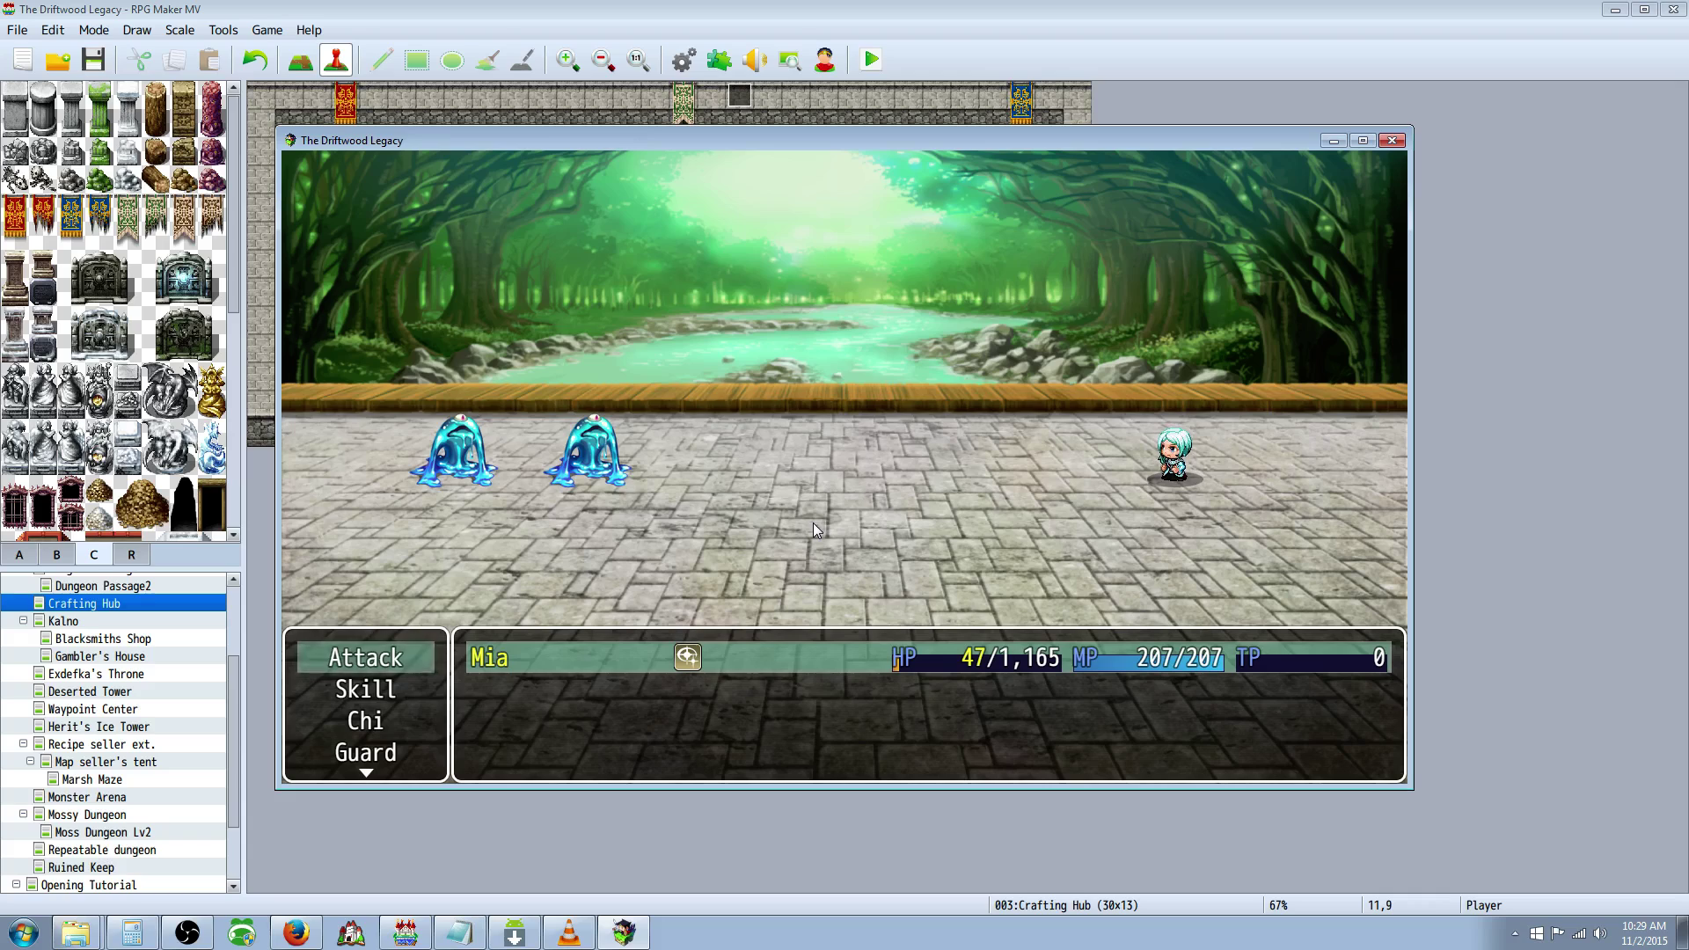
Compute 186 divided by 3 in the Calculator
{"action": "key", "text": "Down"}
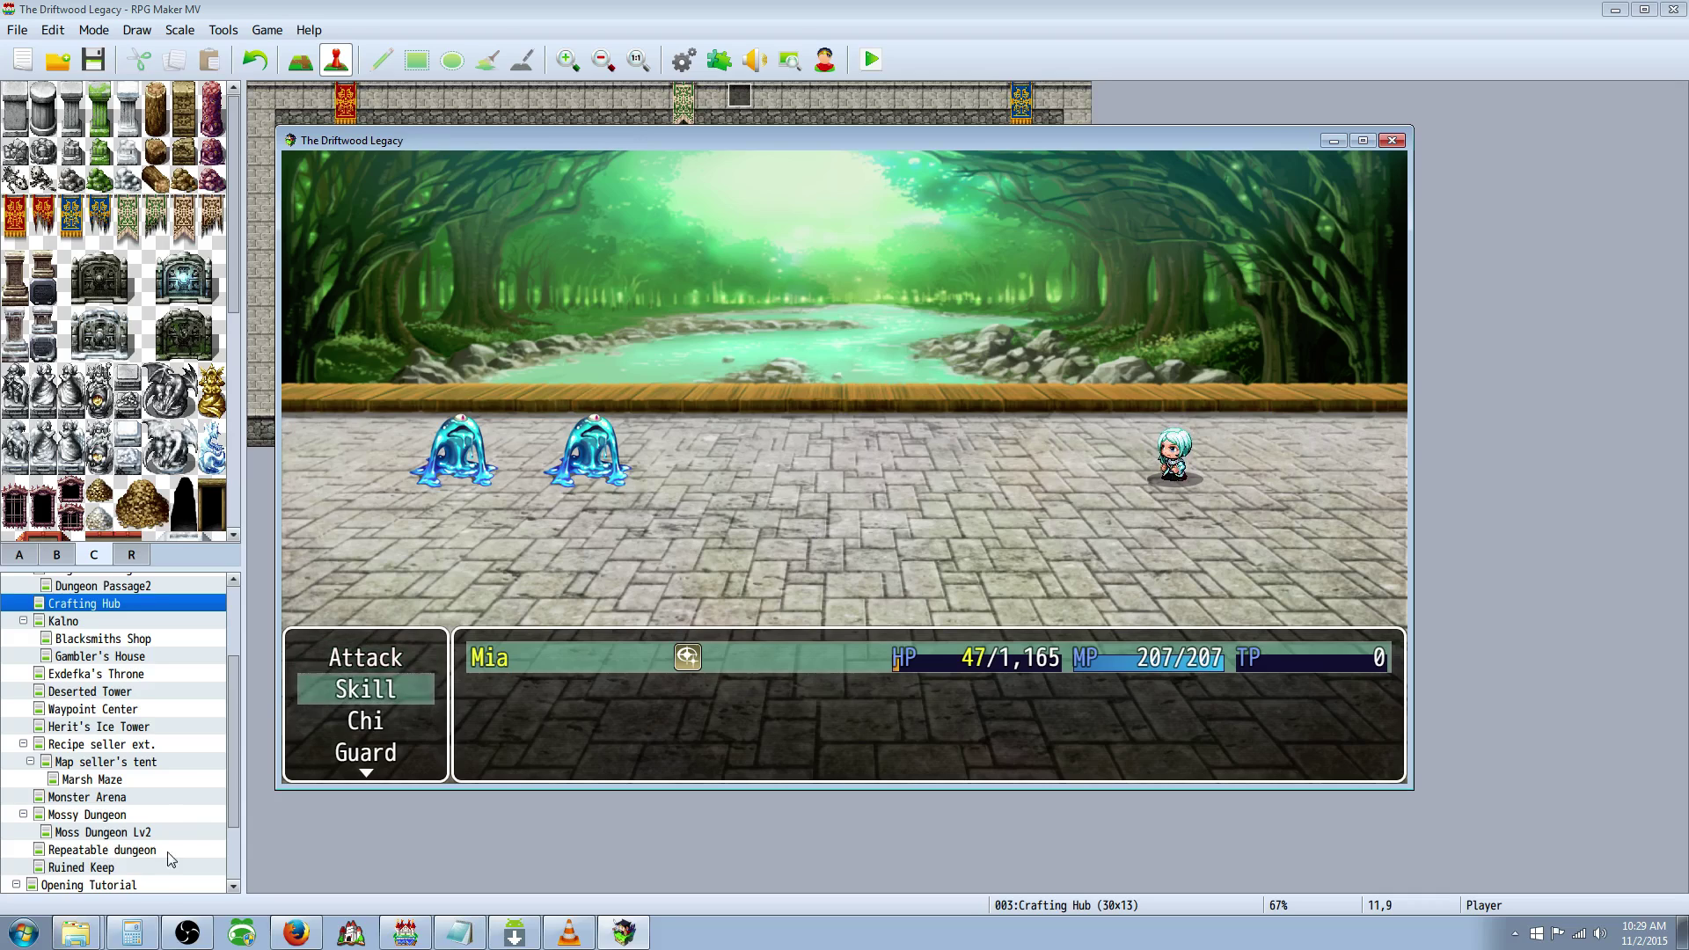
{"action": "left_click", "coordinate": [131, 932]}
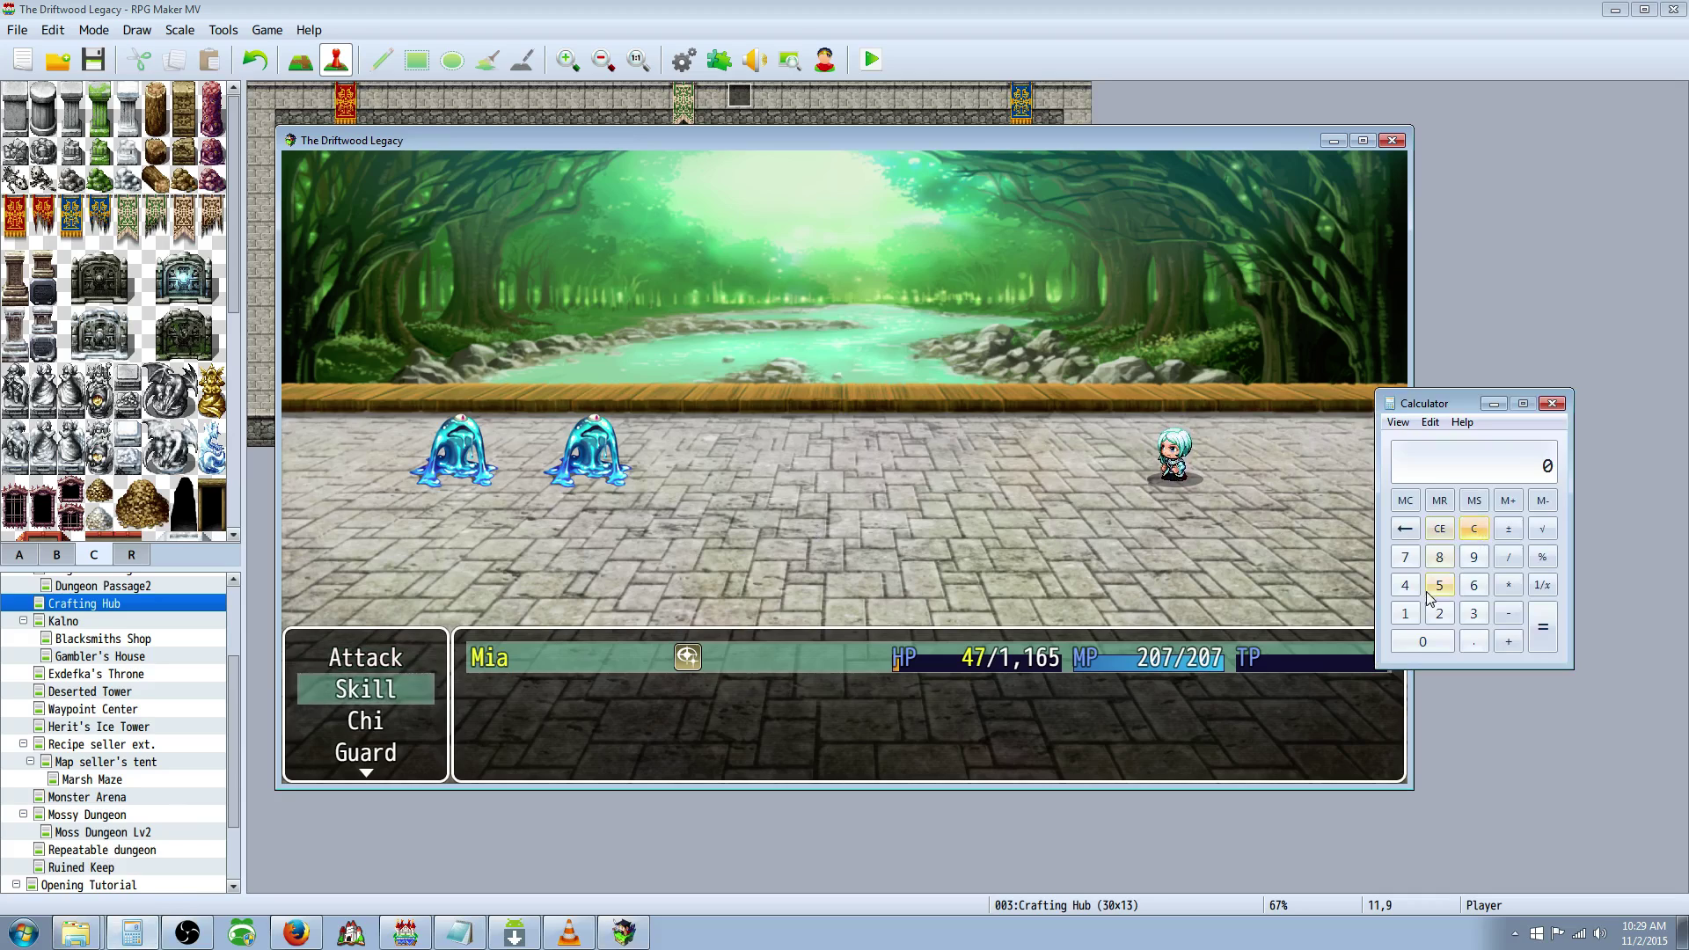
{"action": "left_click", "coordinate": [1406, 614]}
{"action": "left_click", "coordinate": [1440, 557]}
{"action": "left_click", "coordinate": [1474, 586]}
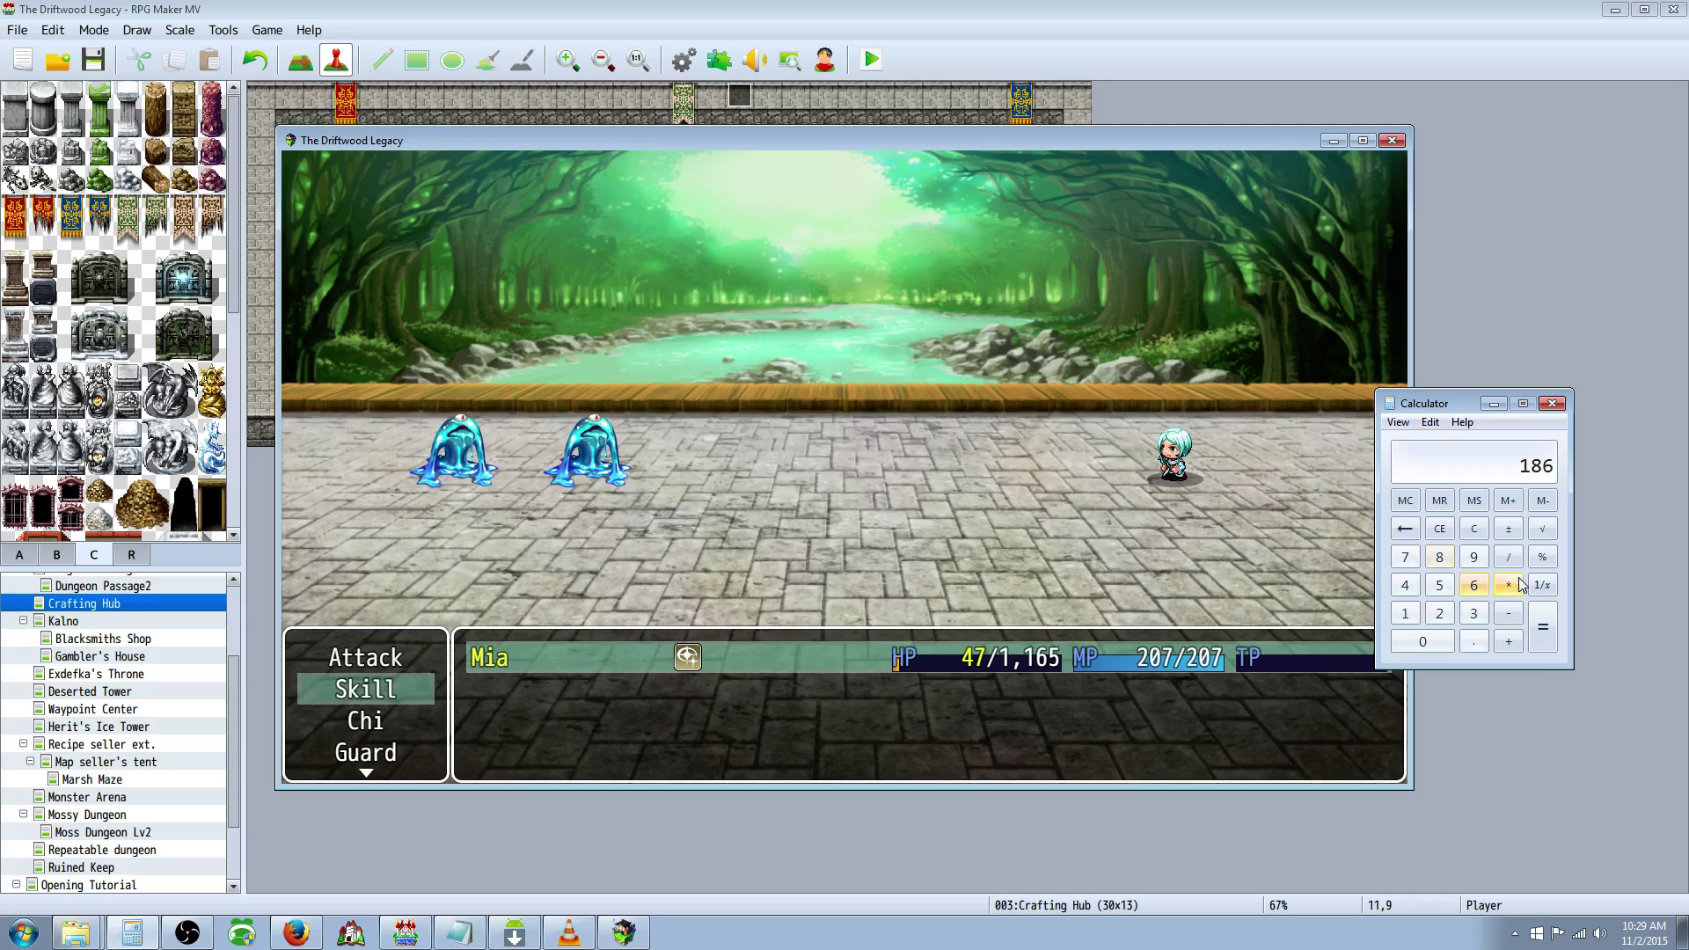
{"action": "left_click", "coordinate": [1508, 557]}
{"action": "left_click", "coordinate": [1475, 613]}
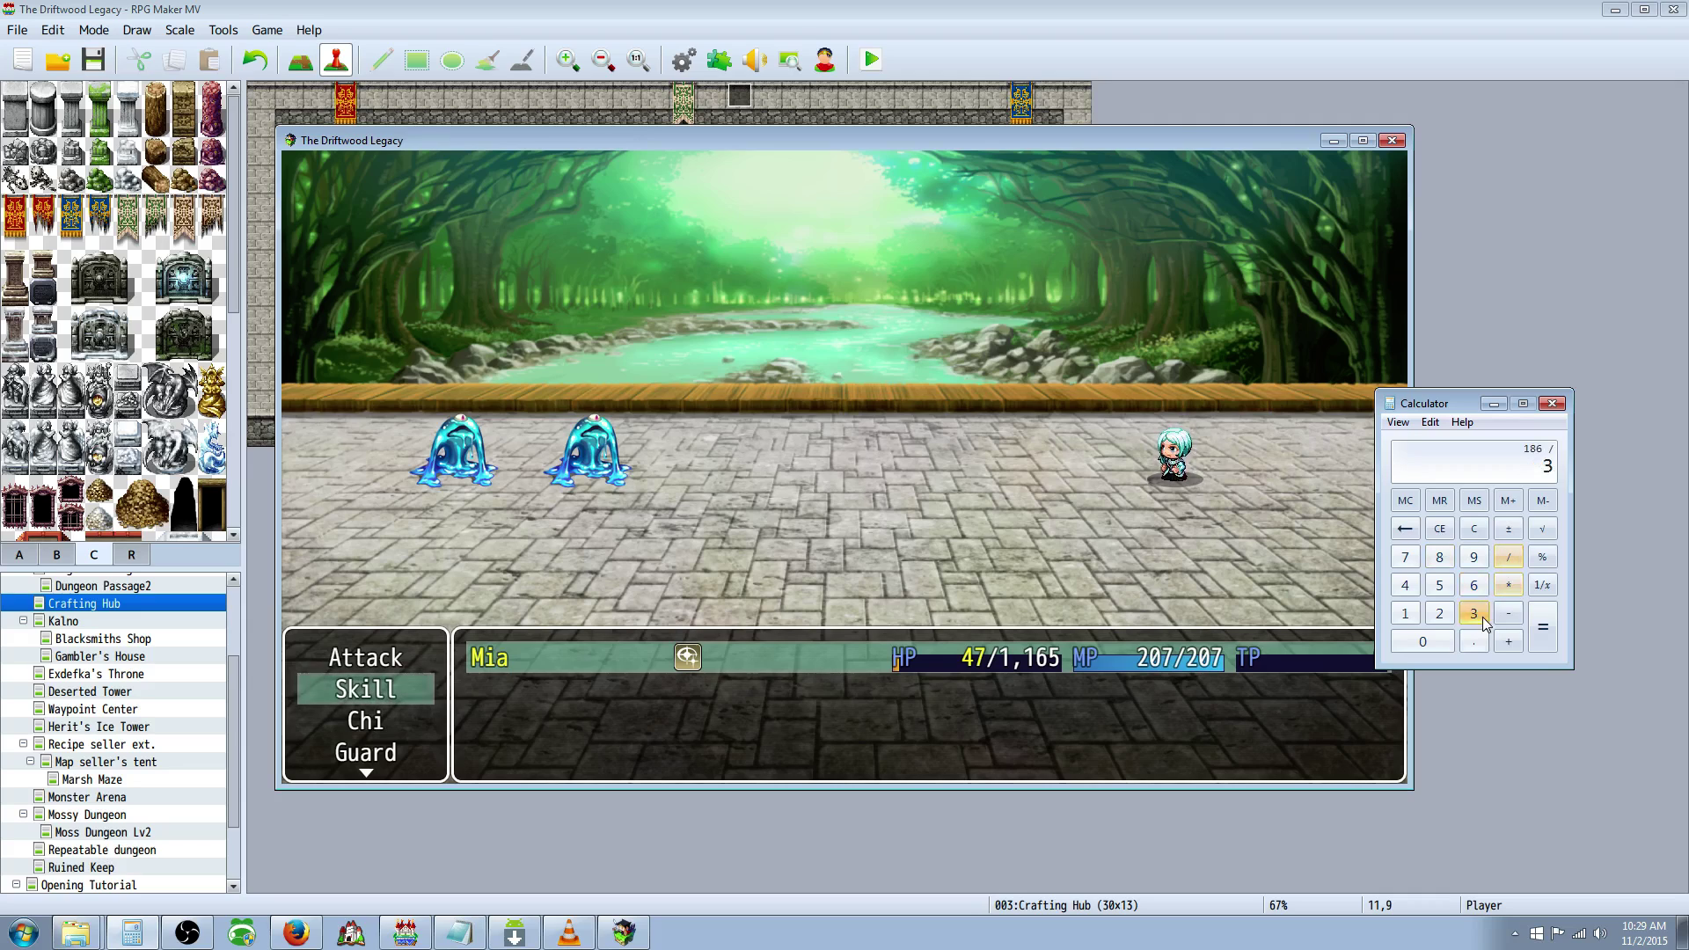
{"action": "left_click", "coordinate": [1544, 626]}
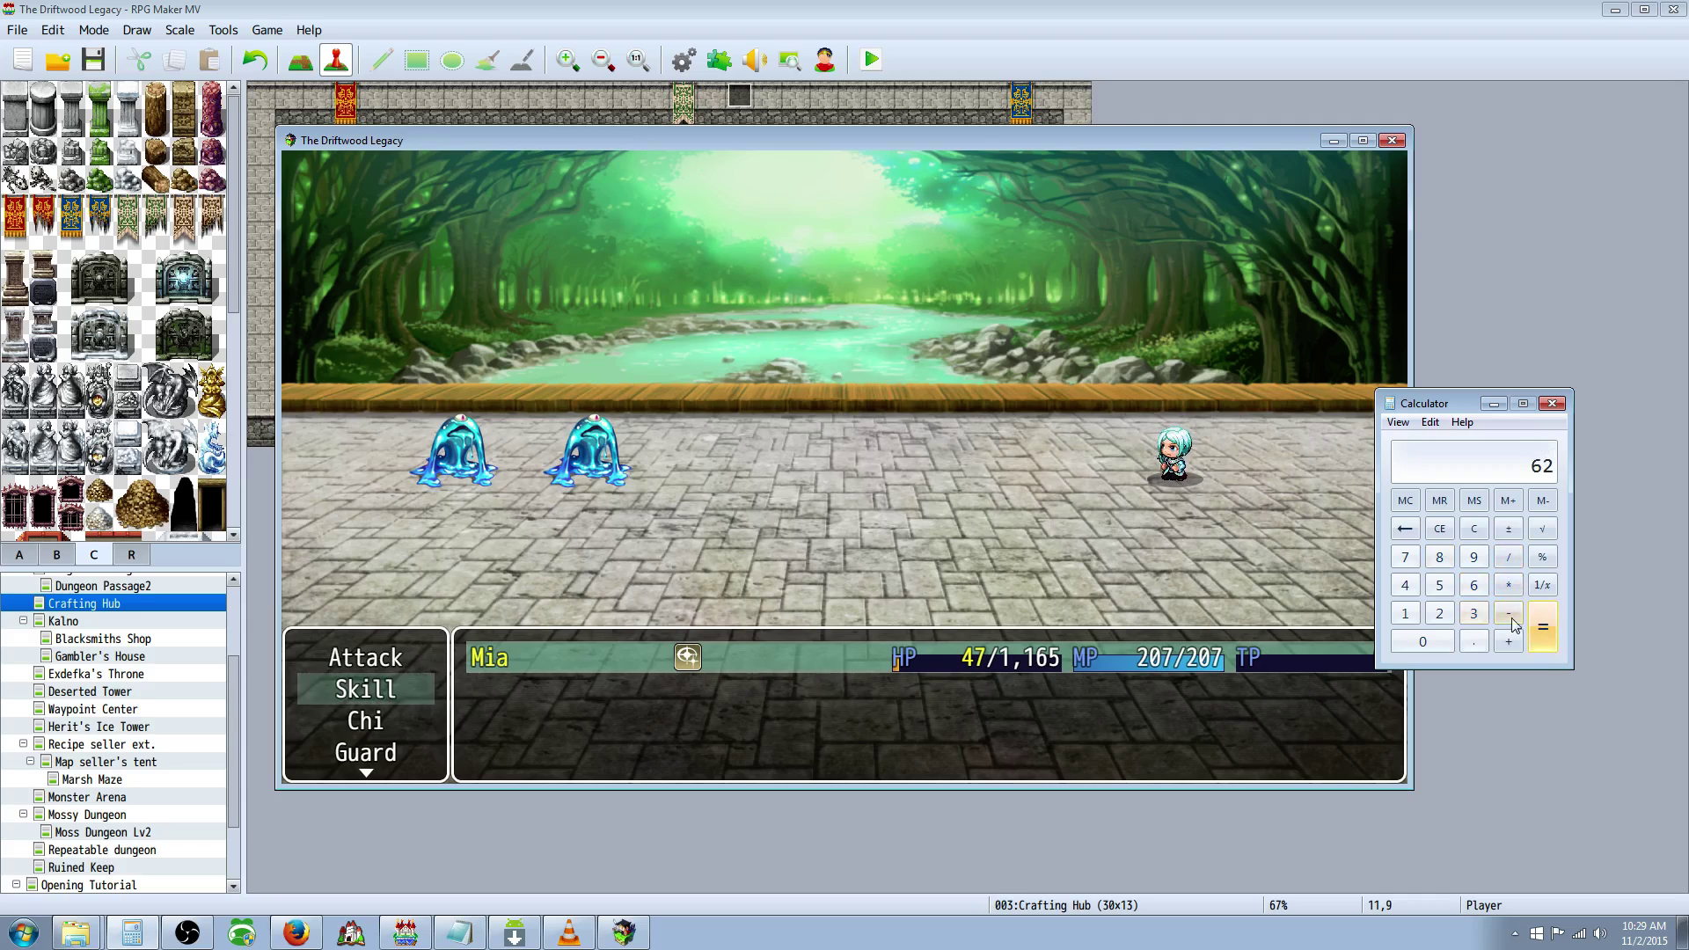
Return to the battle and cast Convertion on Mia again
{"action": "left_click", "coordinate": [1067, 477]}
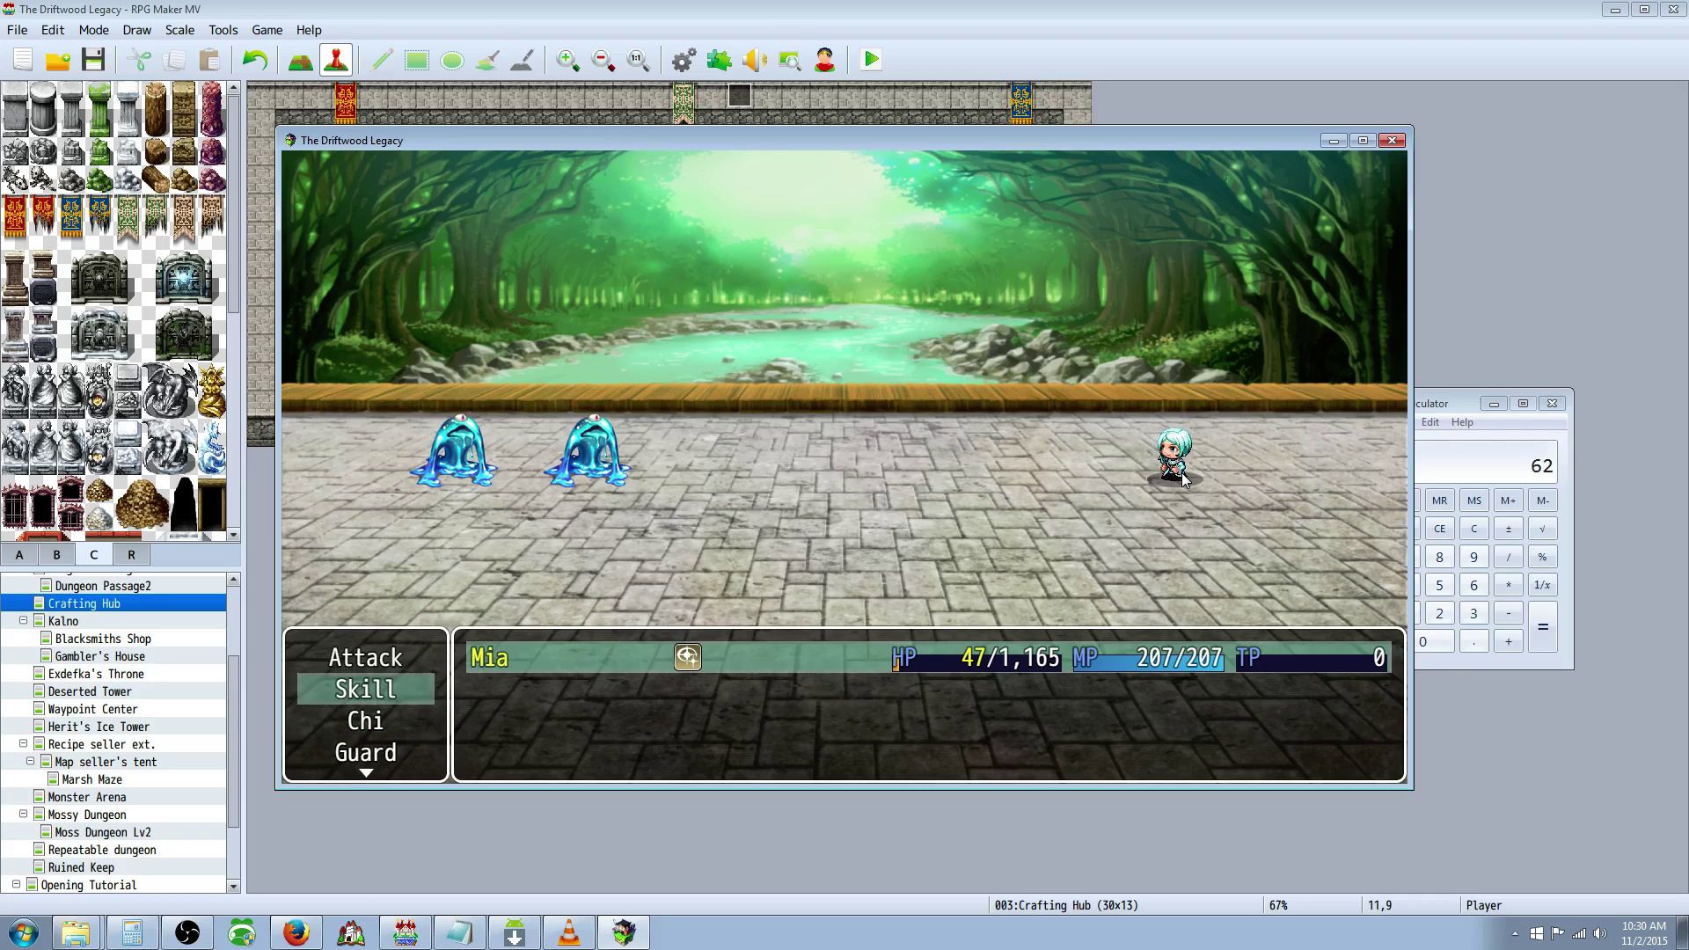
{"action": "key", "text": "Return"}
{"action": "key", "text": "Return"}
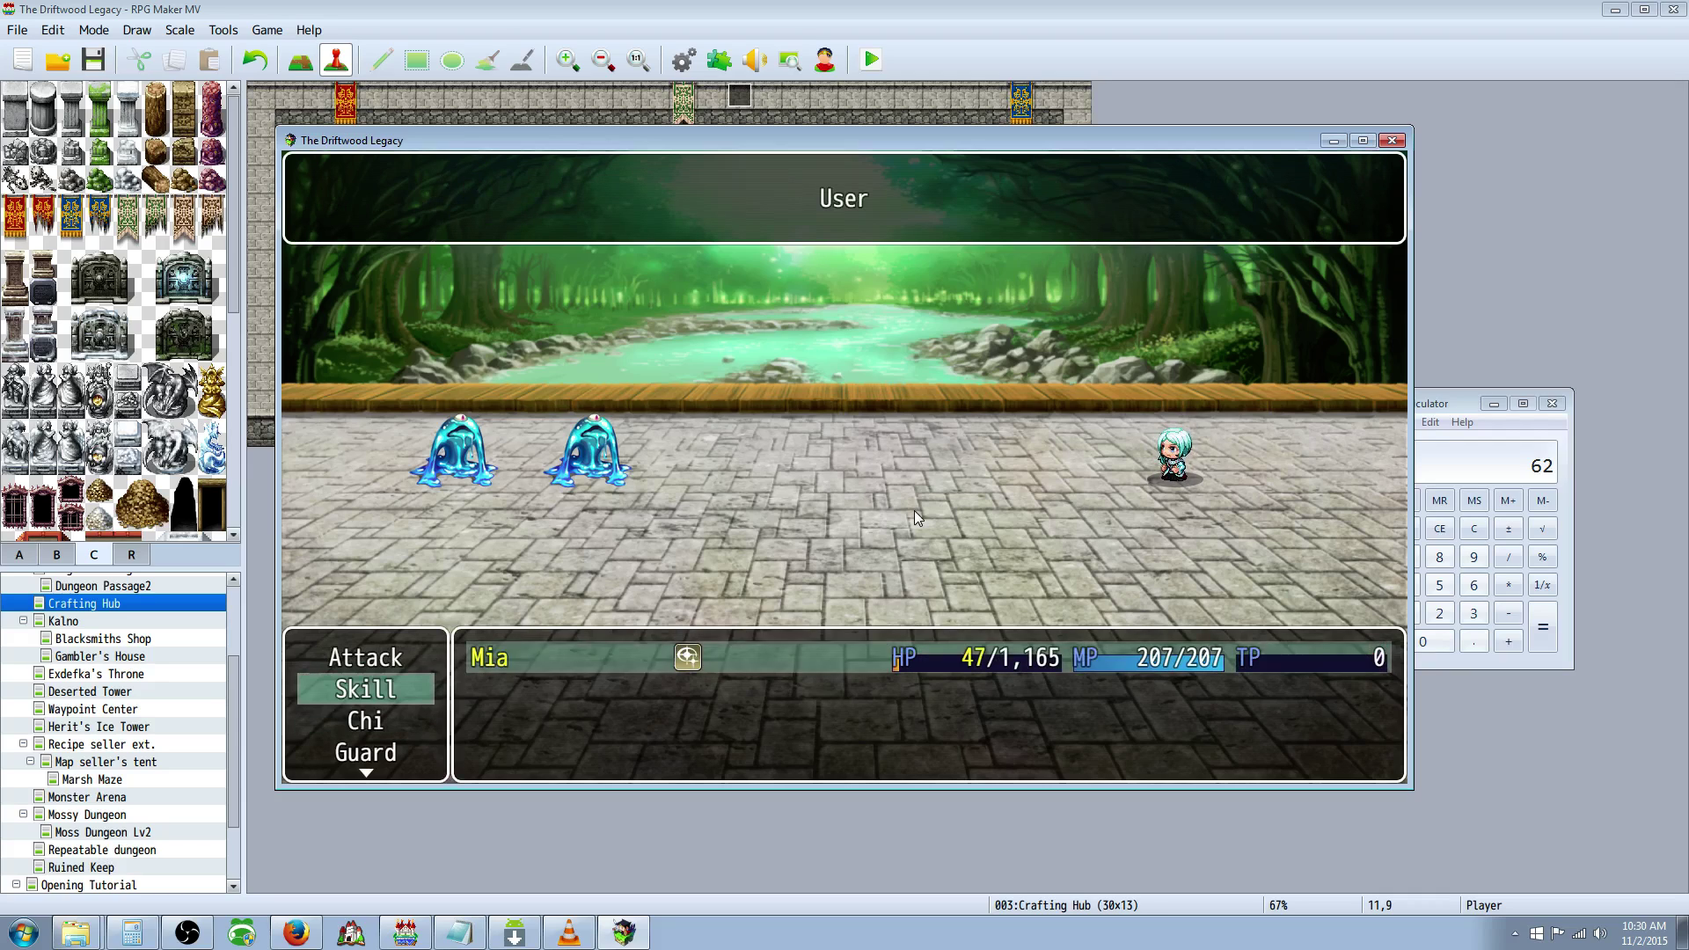
{"action": "key", "text": "Return"}
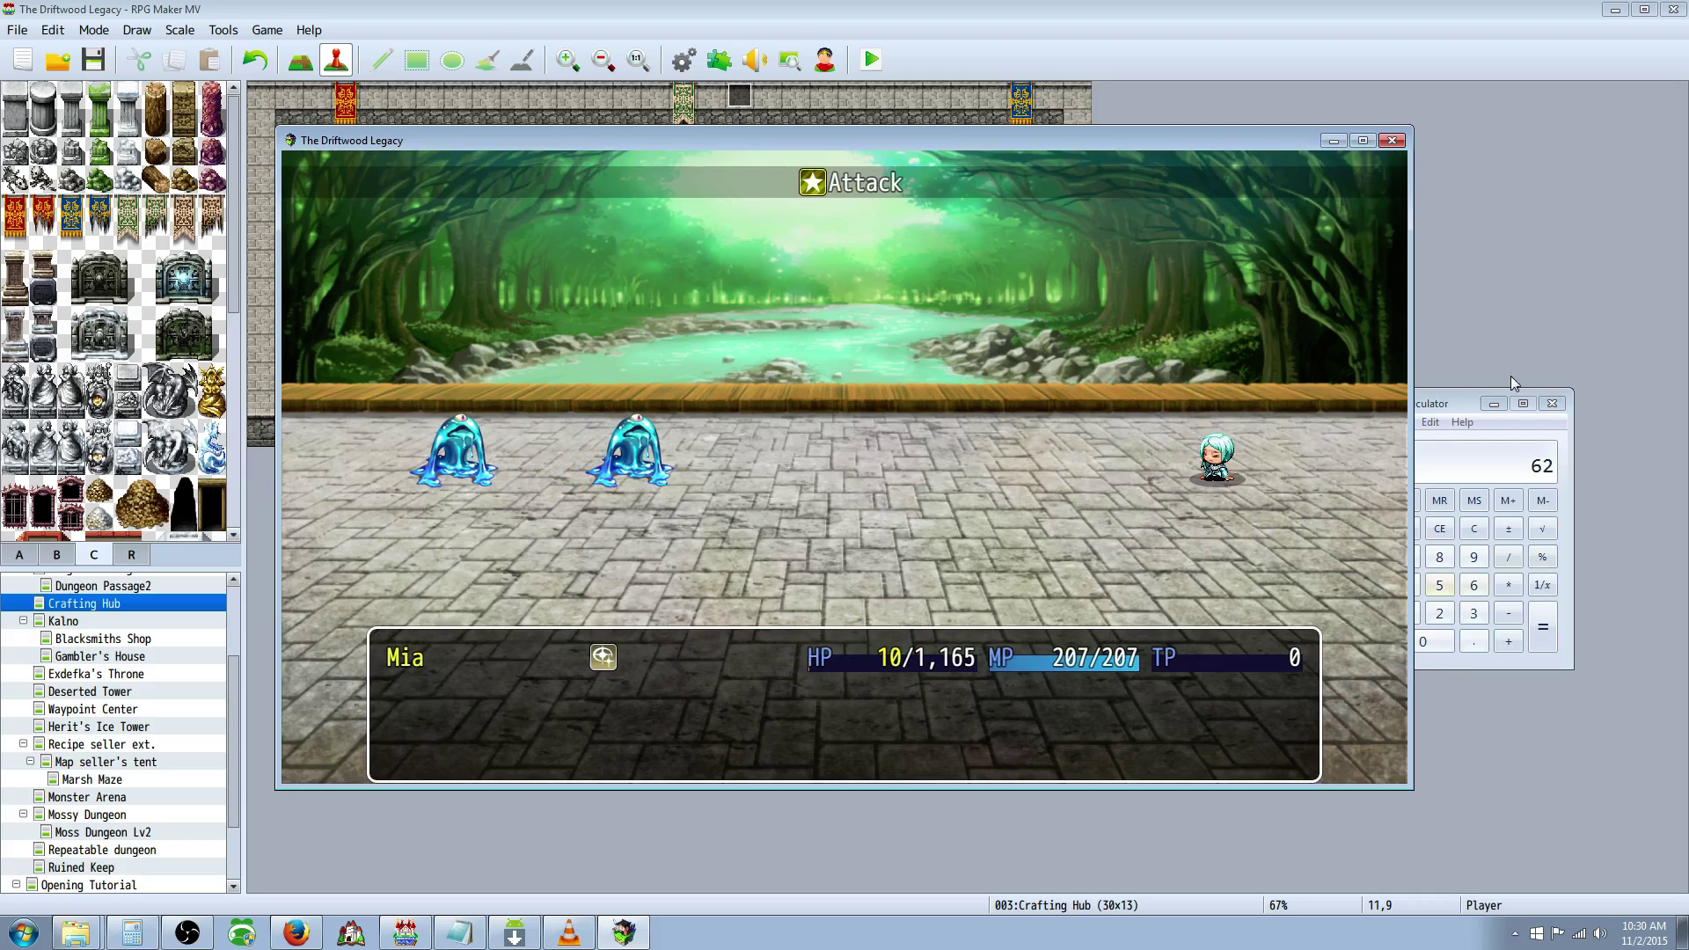
Check 17 / 3 and 37 / 3 in the Calculator
{"action": "left_click", "coordinate": [1513, 403]}
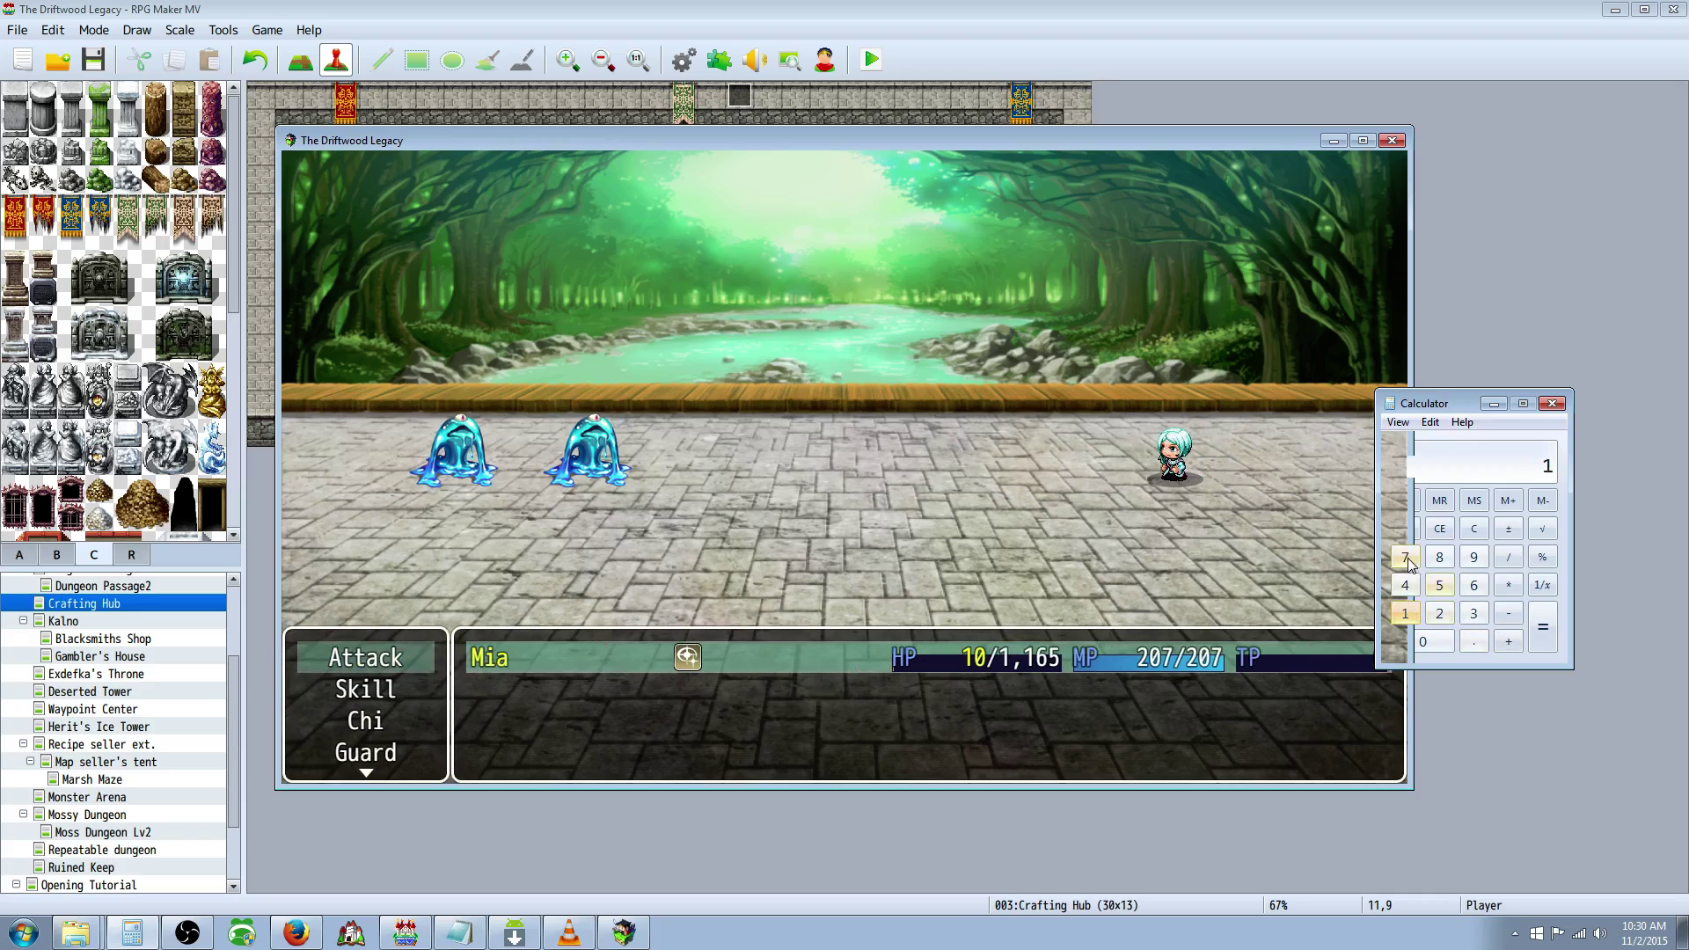
{"action": "left_click", "coordinate": [1475, 614]}
{"action": "left_click", "coordinate": [1542, 635]}
{"action": "left_click", "coordinate": [1474, 529]}
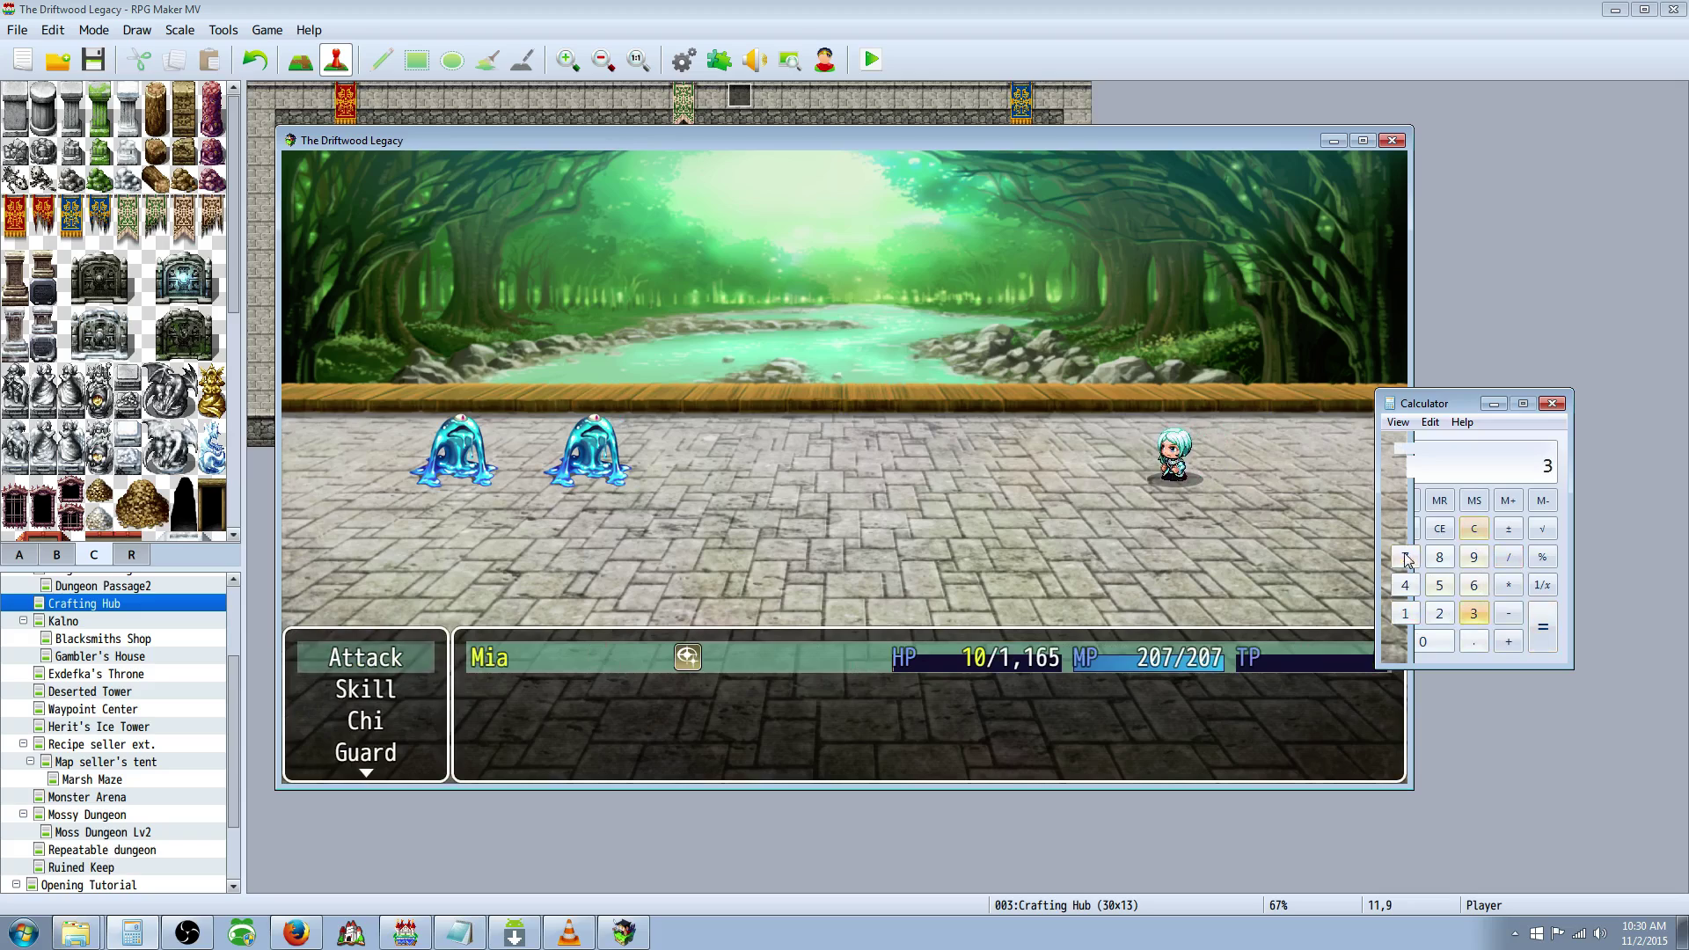
{"action": "left_click", "coordinate": [1545, 636]}
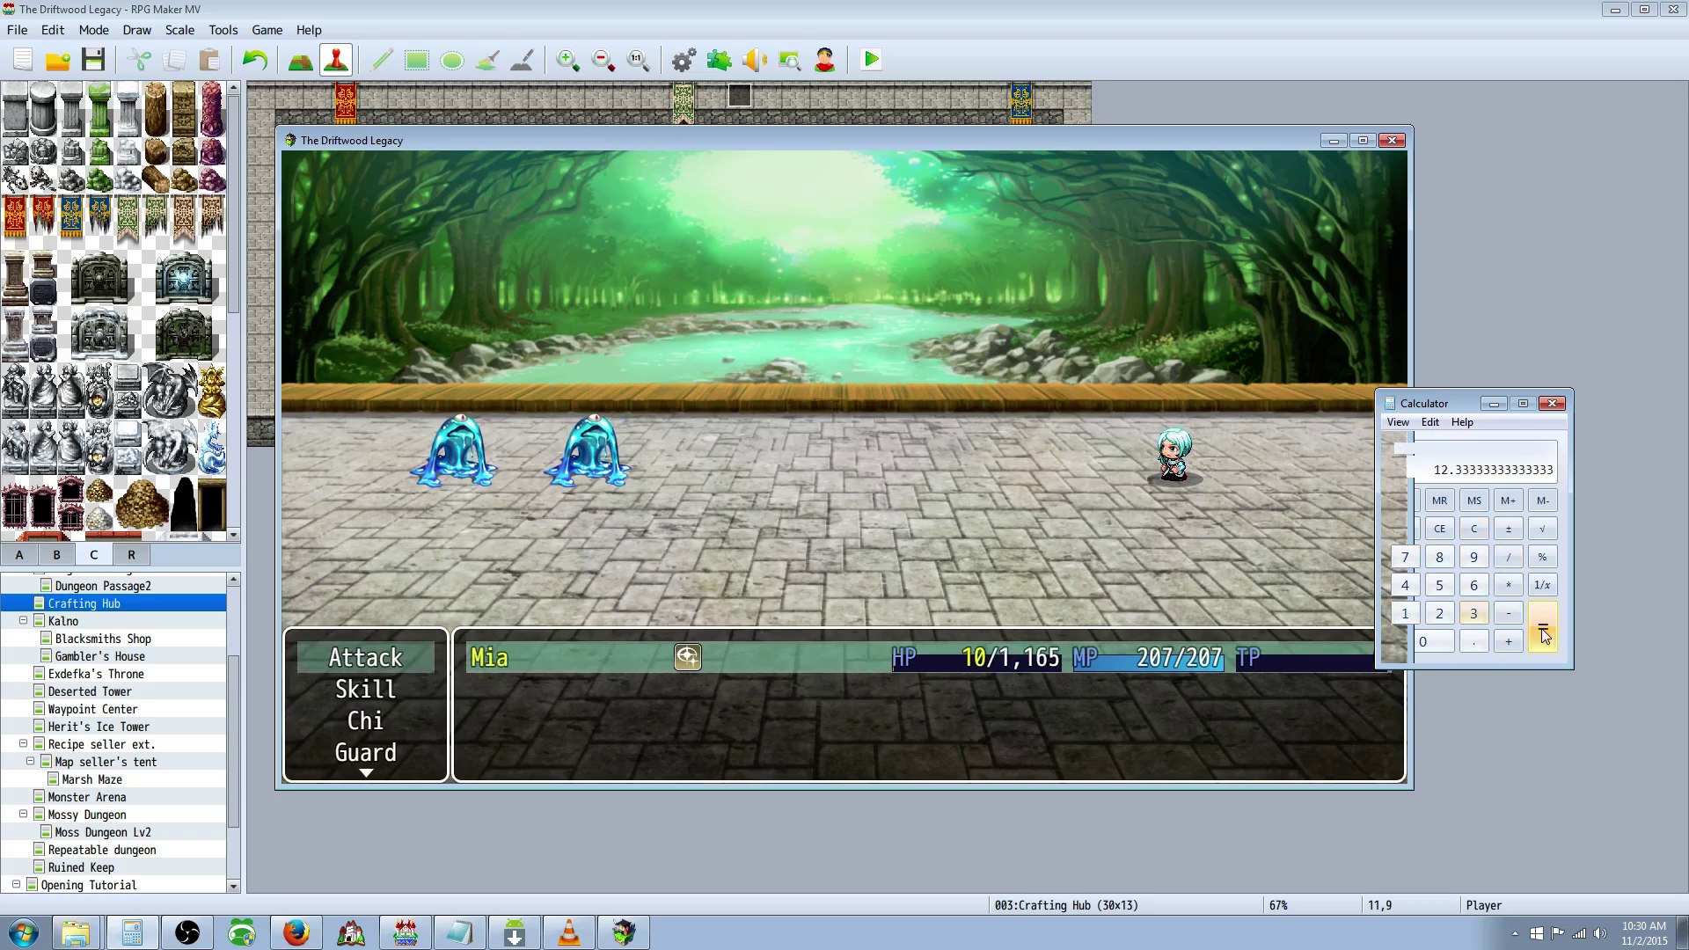
{"action": "left_click", "coordinate": [1188, 482]}
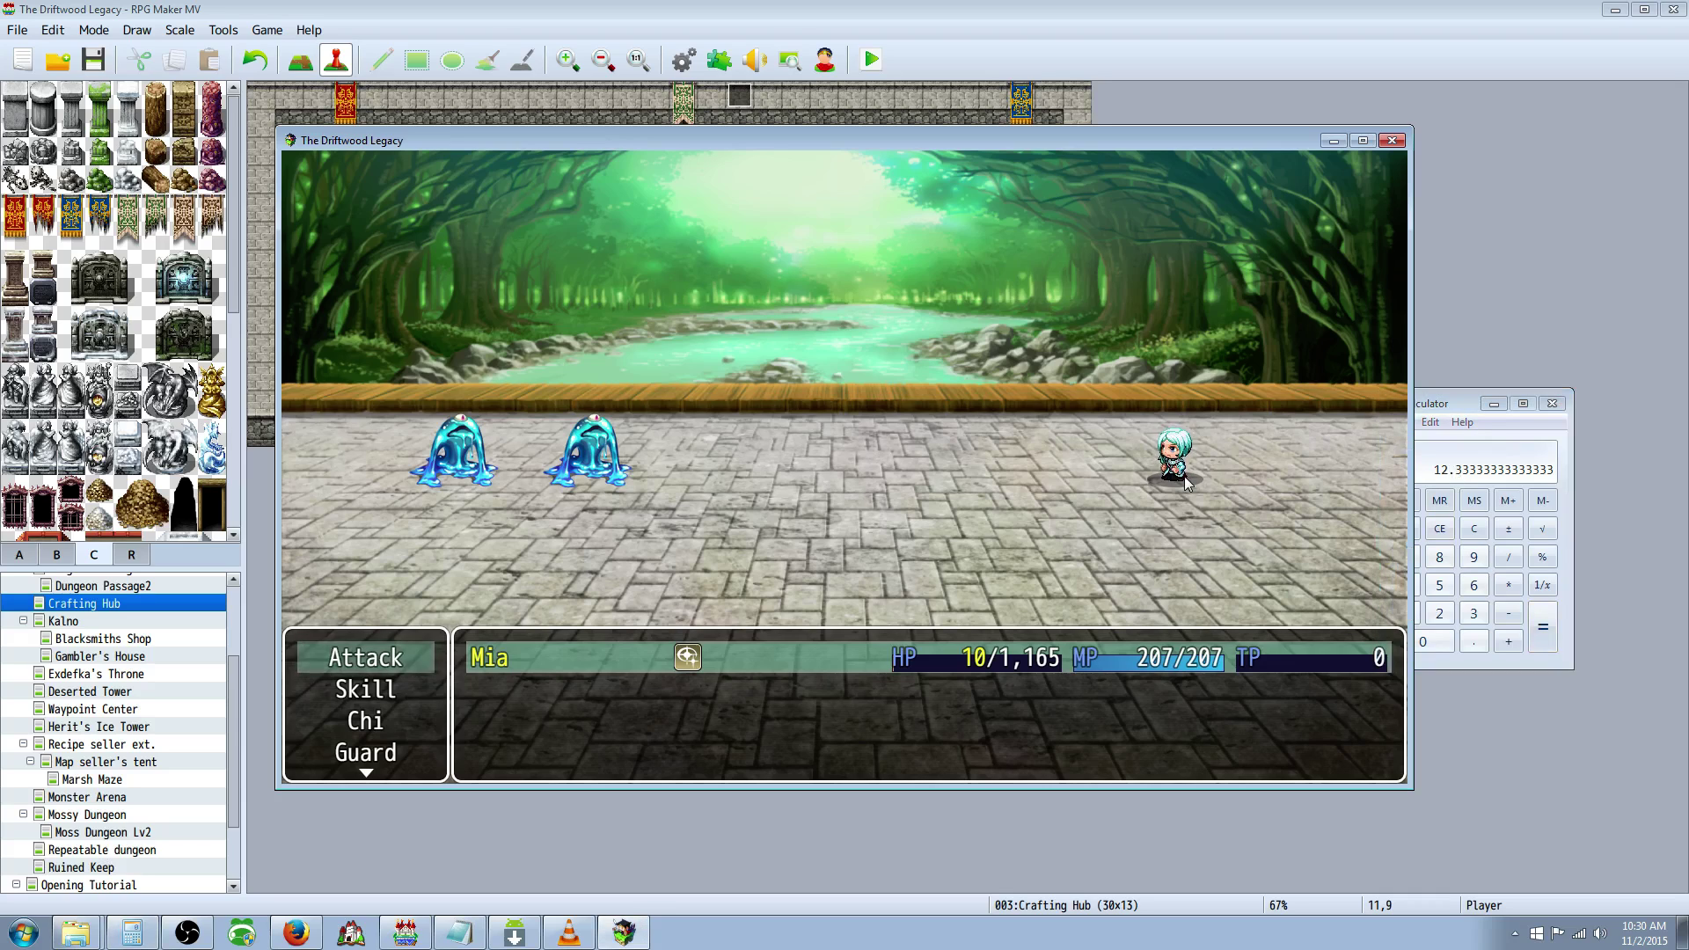
Keep casting Convertion on Mia until her HP reaches 1, then end the test
{"action": "key", "text": "Down"}
{"action": "key", "text": "Return"}
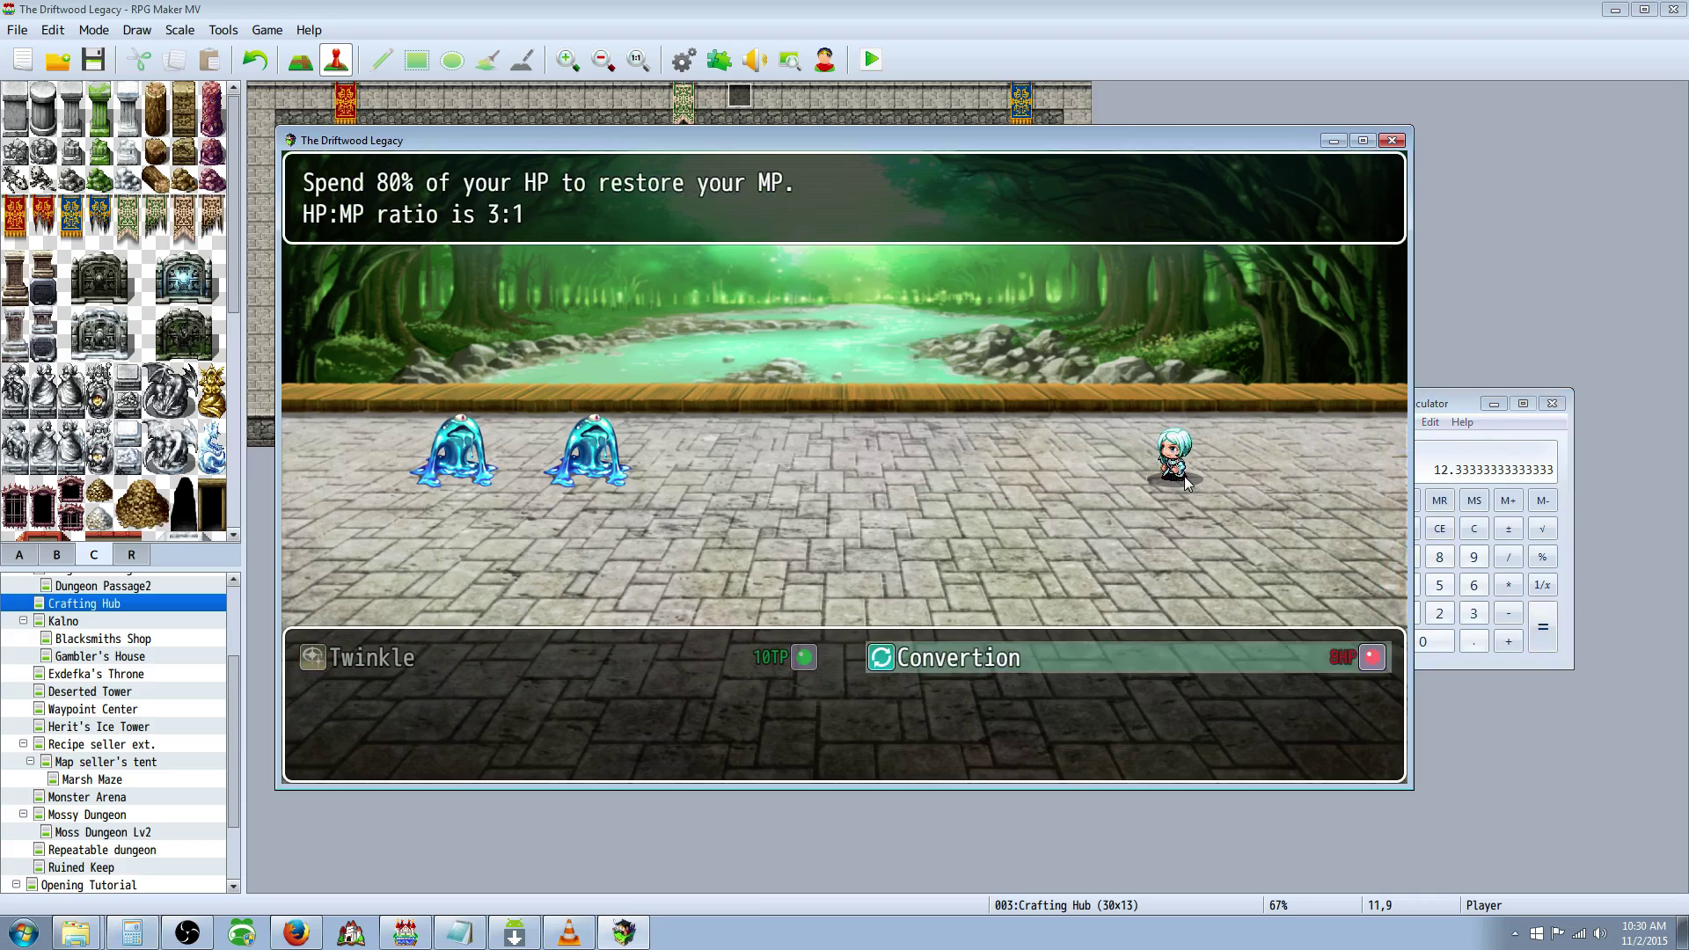
{"action": "key", "text": "Return"}
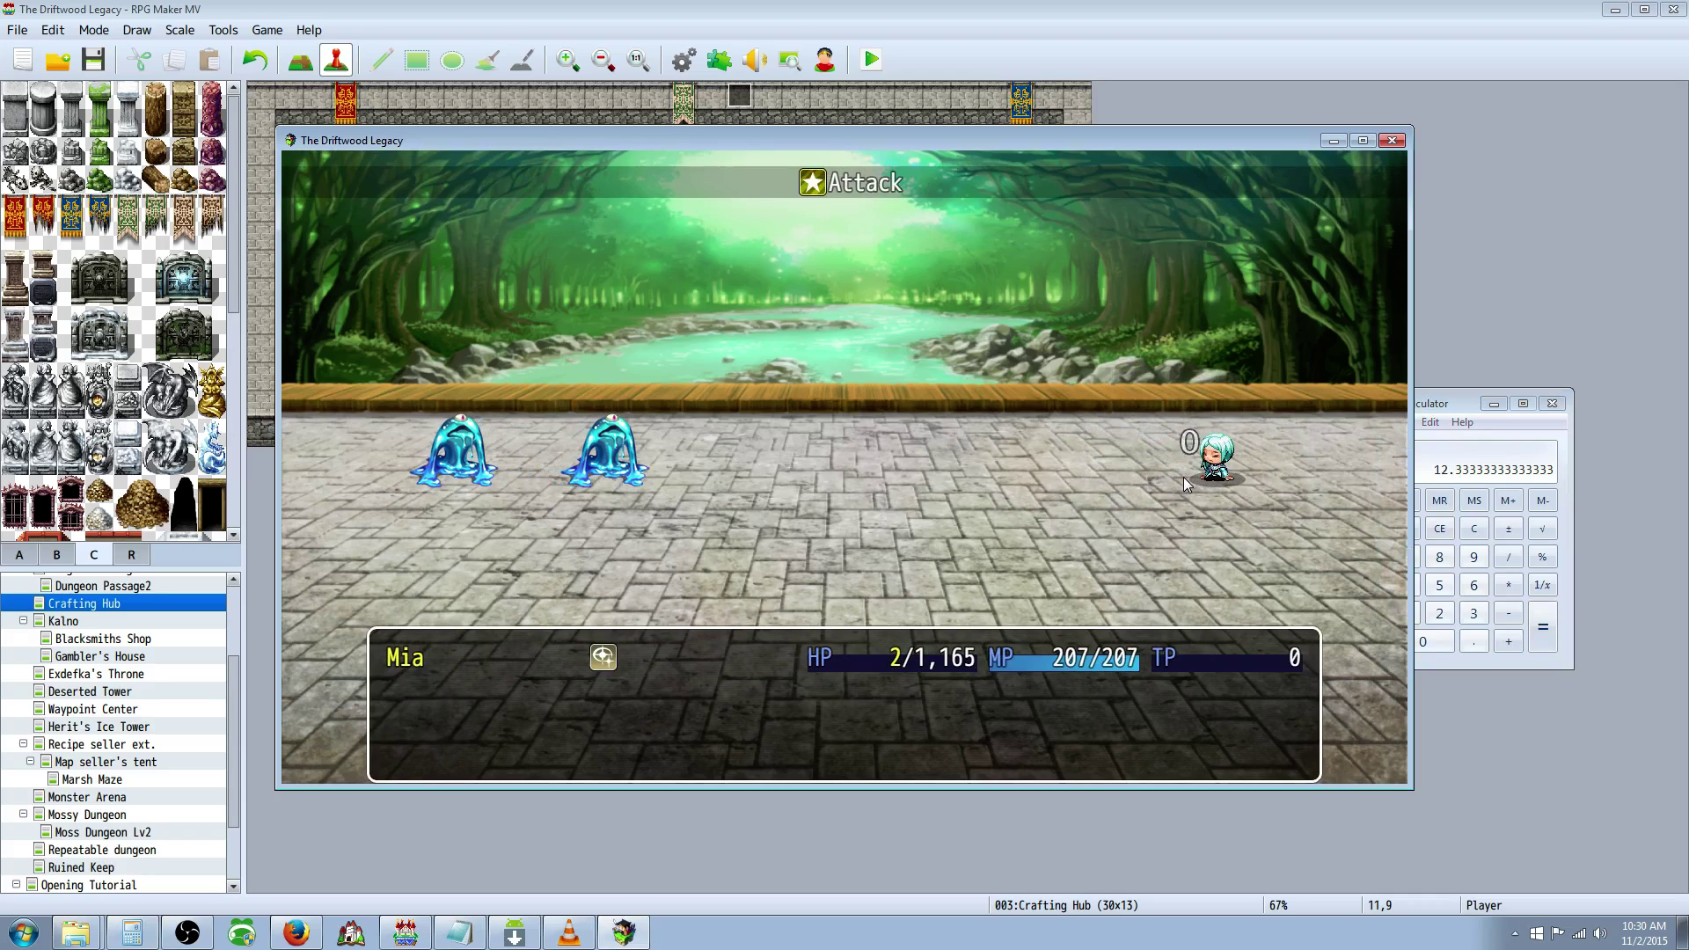
{"action": "key", "text": "Down"}
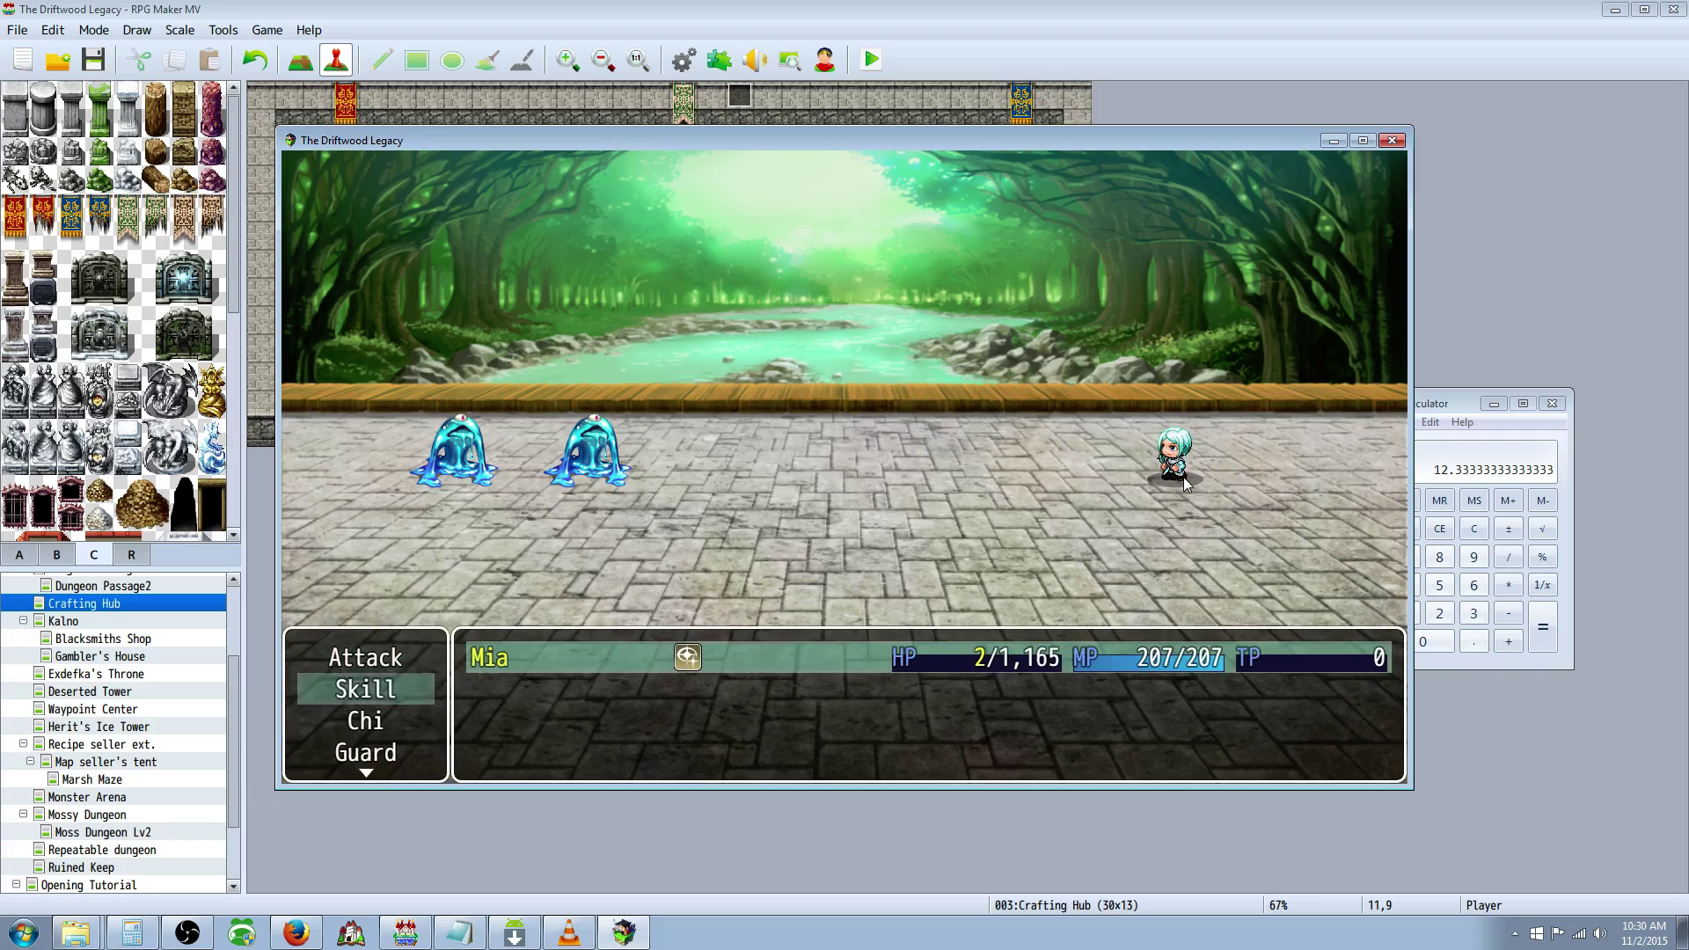
{"action": "key", "text": "Return"}
{"action": "key", "text": "Return"}
{"action": "key", "text": "Return"}
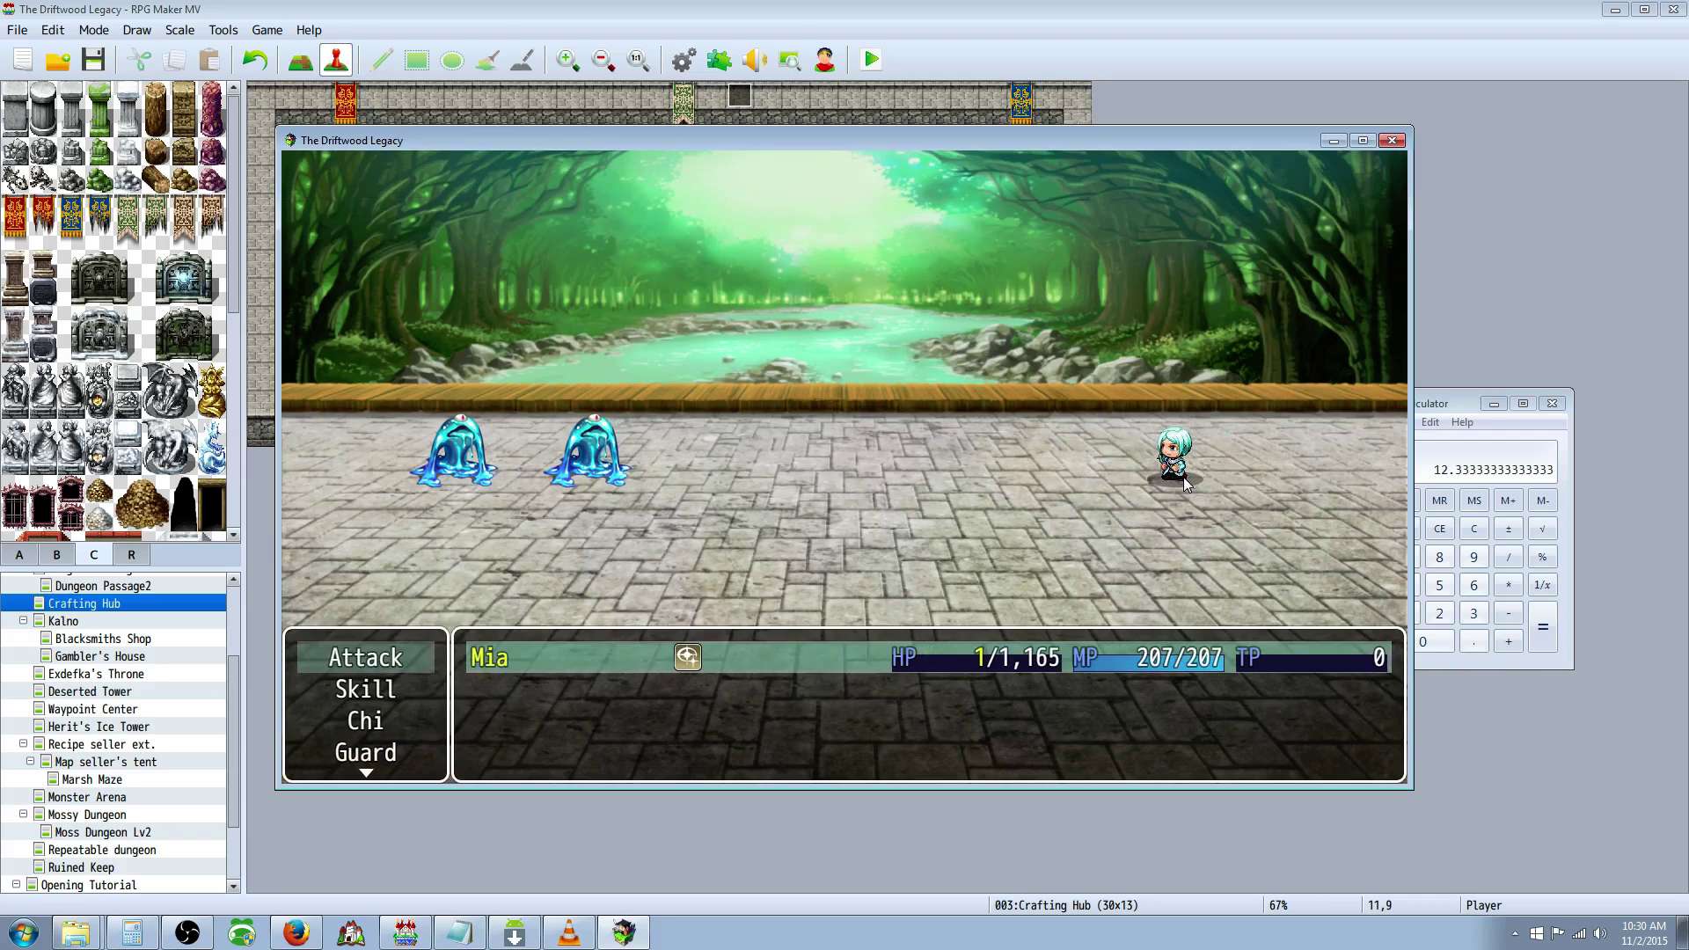
{"action": "key", "text": "Return"}
{"action": "key", "text": "Escape"}
{"action": "key", "text": "Down"}
{"action": "key", "text": "Return"}
{"action": "key", "text": "Return"}
{"action": "key", "text": "Return"}
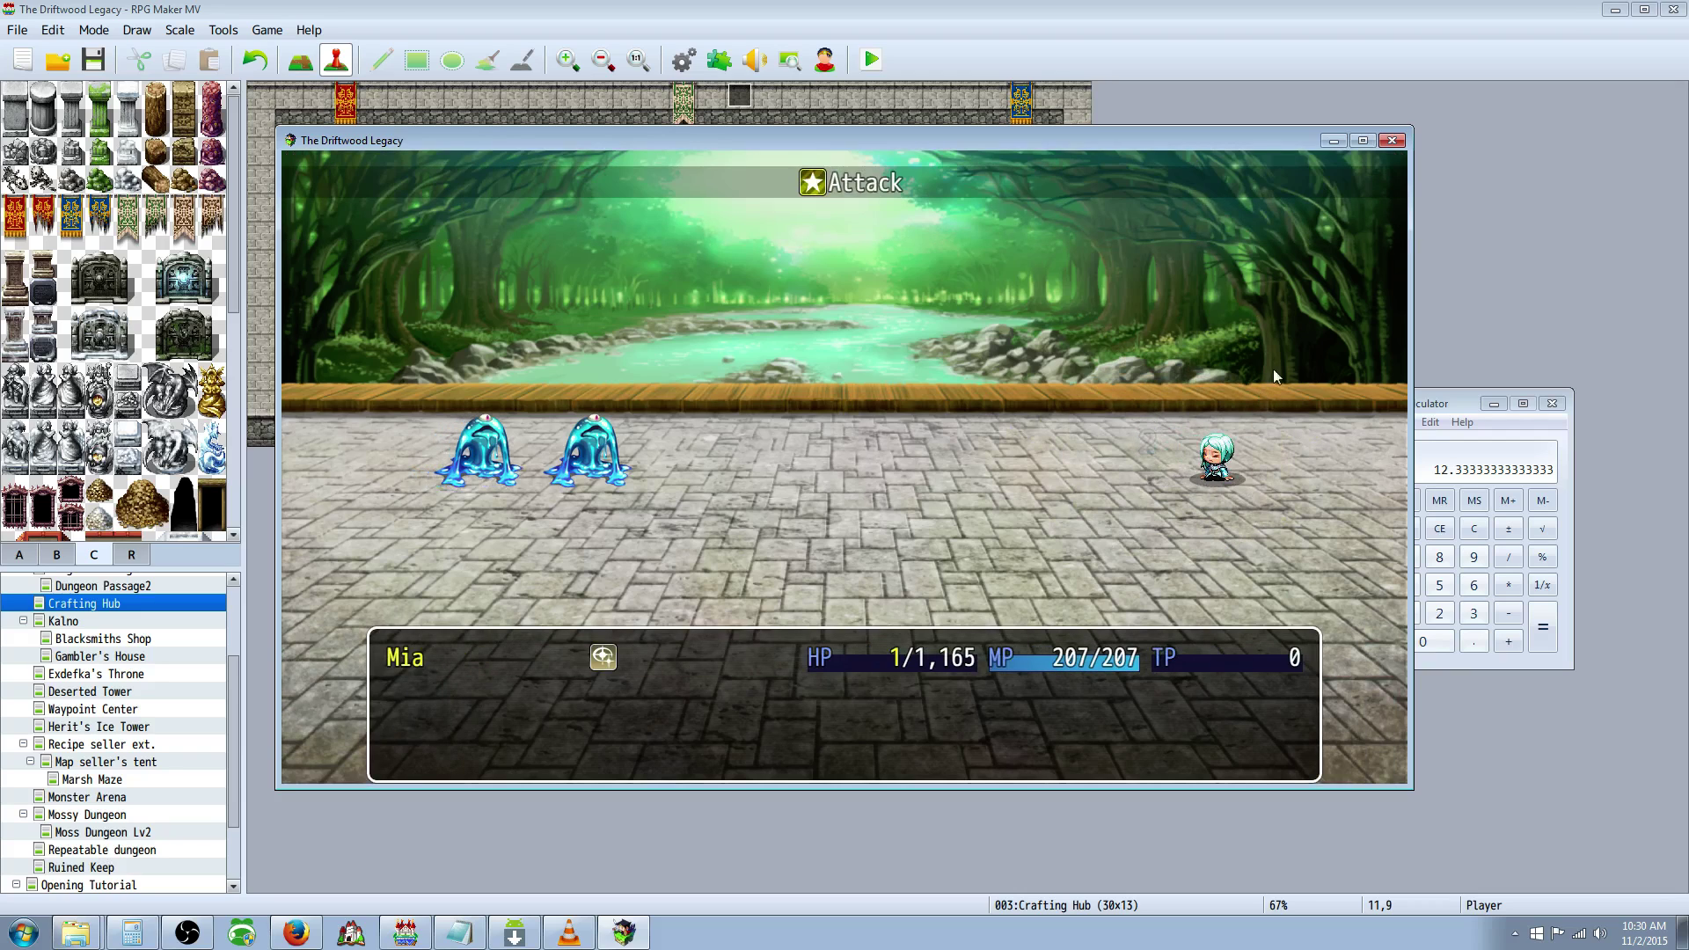
{"action": "left_click", "coordinate": [1392, 139]}
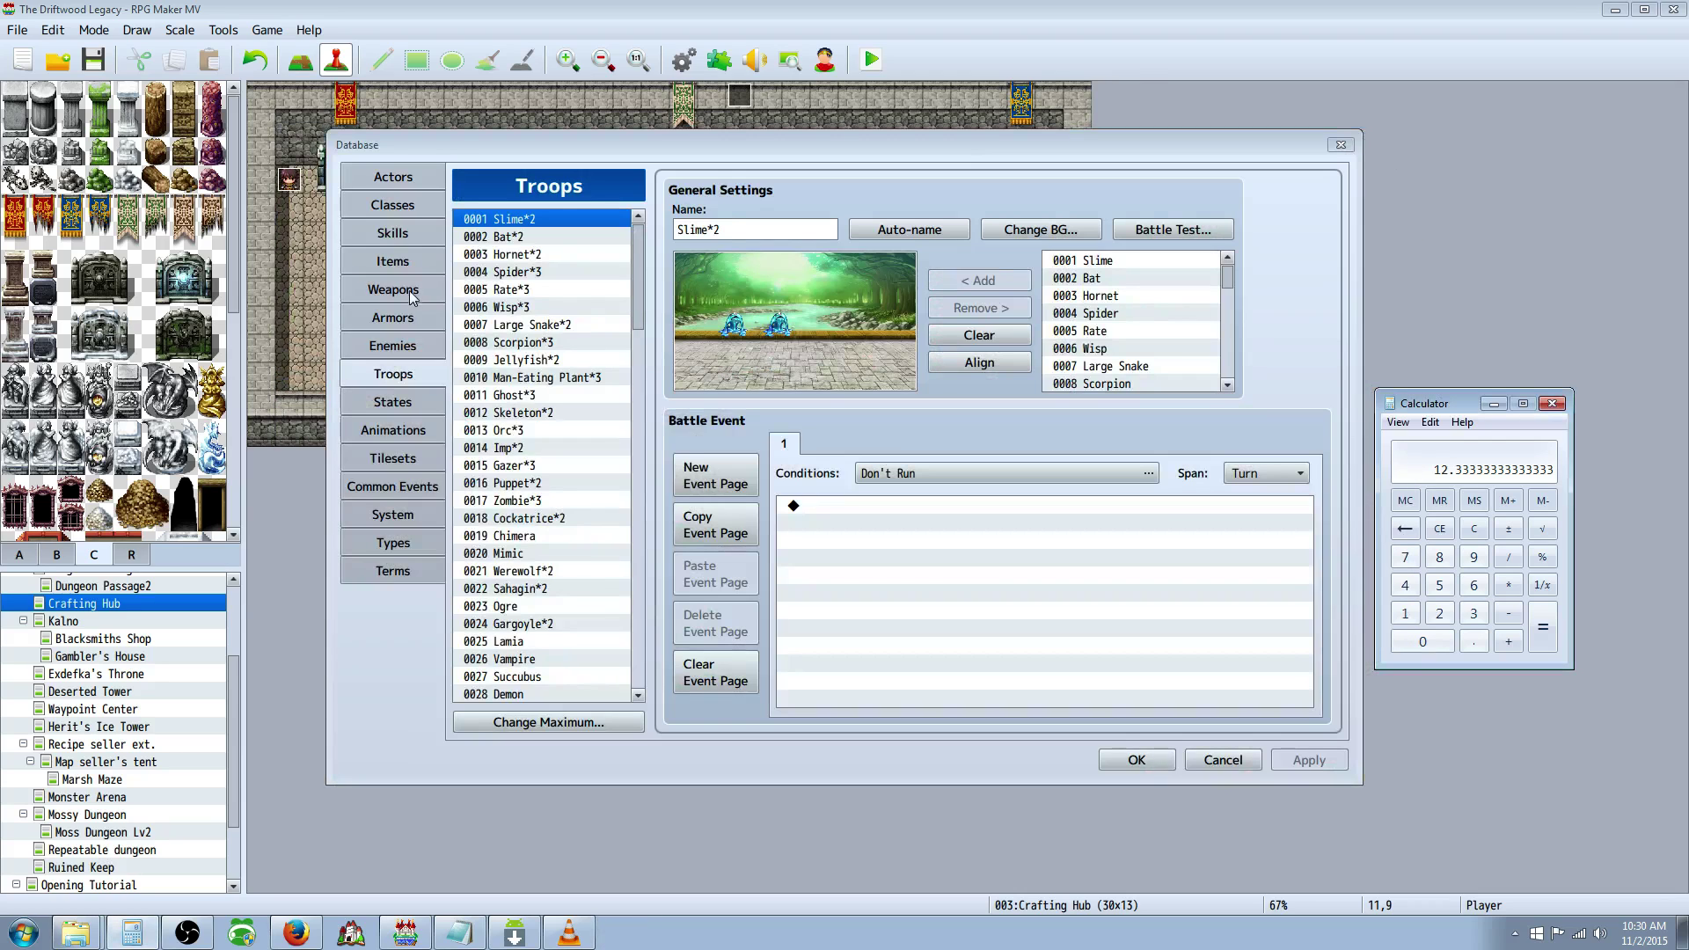
Change Convertion's MP Recover formula to a.hp * 1.6 and apply it
{"action": "left_click", "coordinate": [398, 234]}
{"action": "triple_click", "coordinate": [1126, 273]}
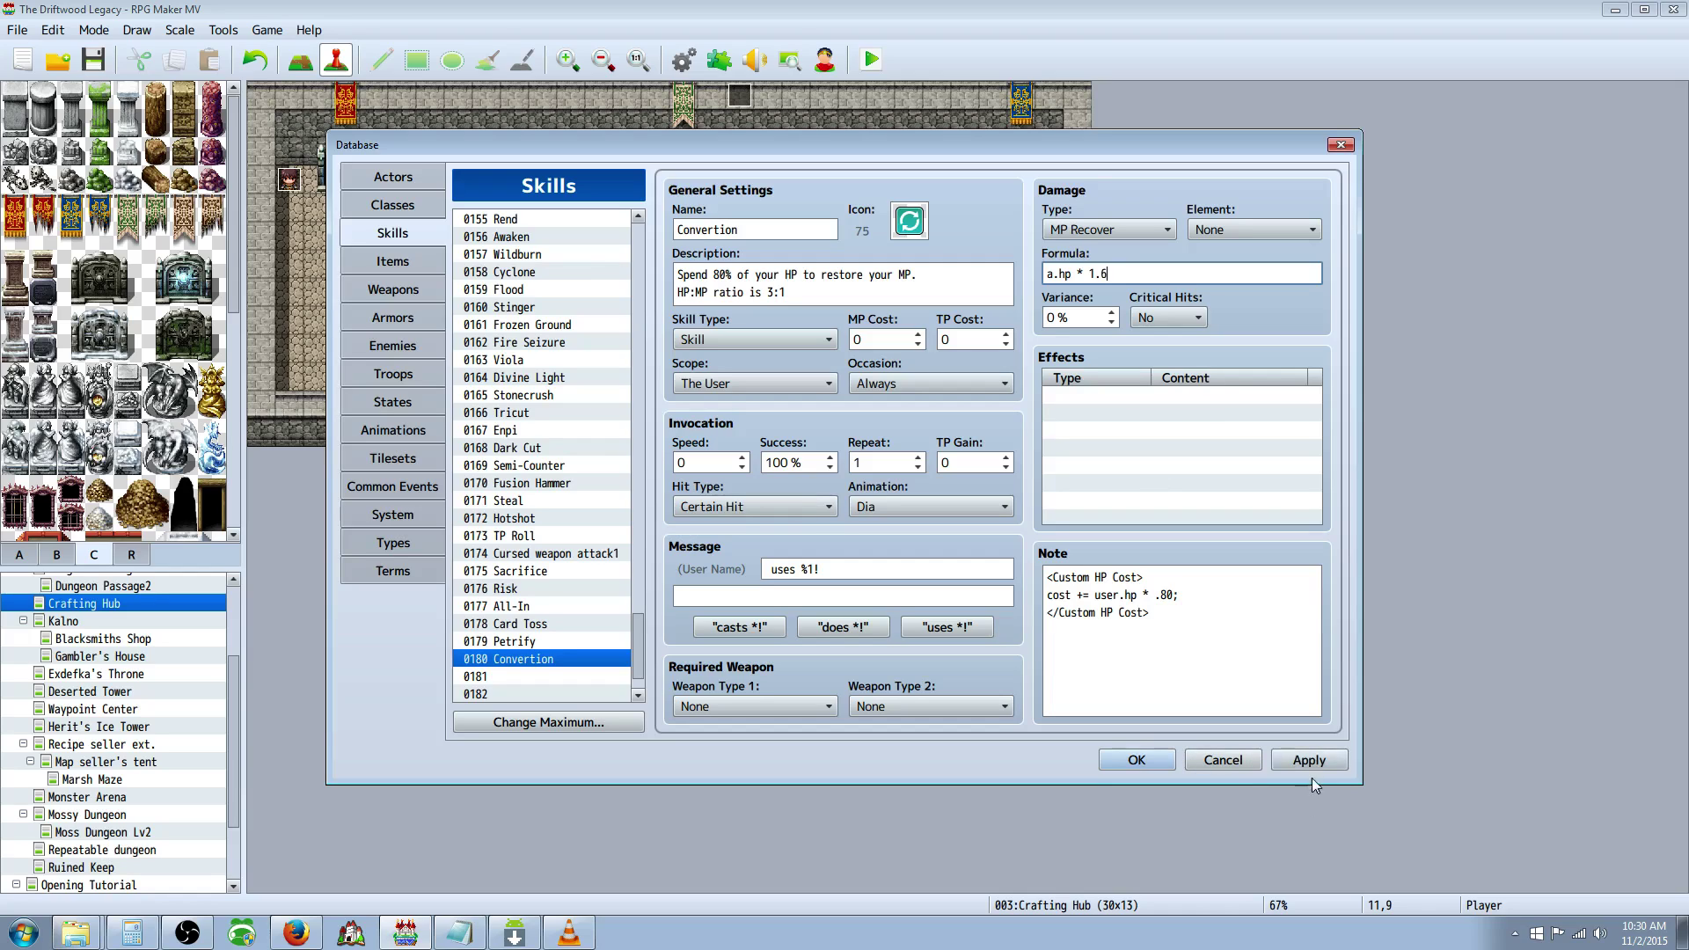
{"action": "left_click", "coordinate": [1311, 758]}
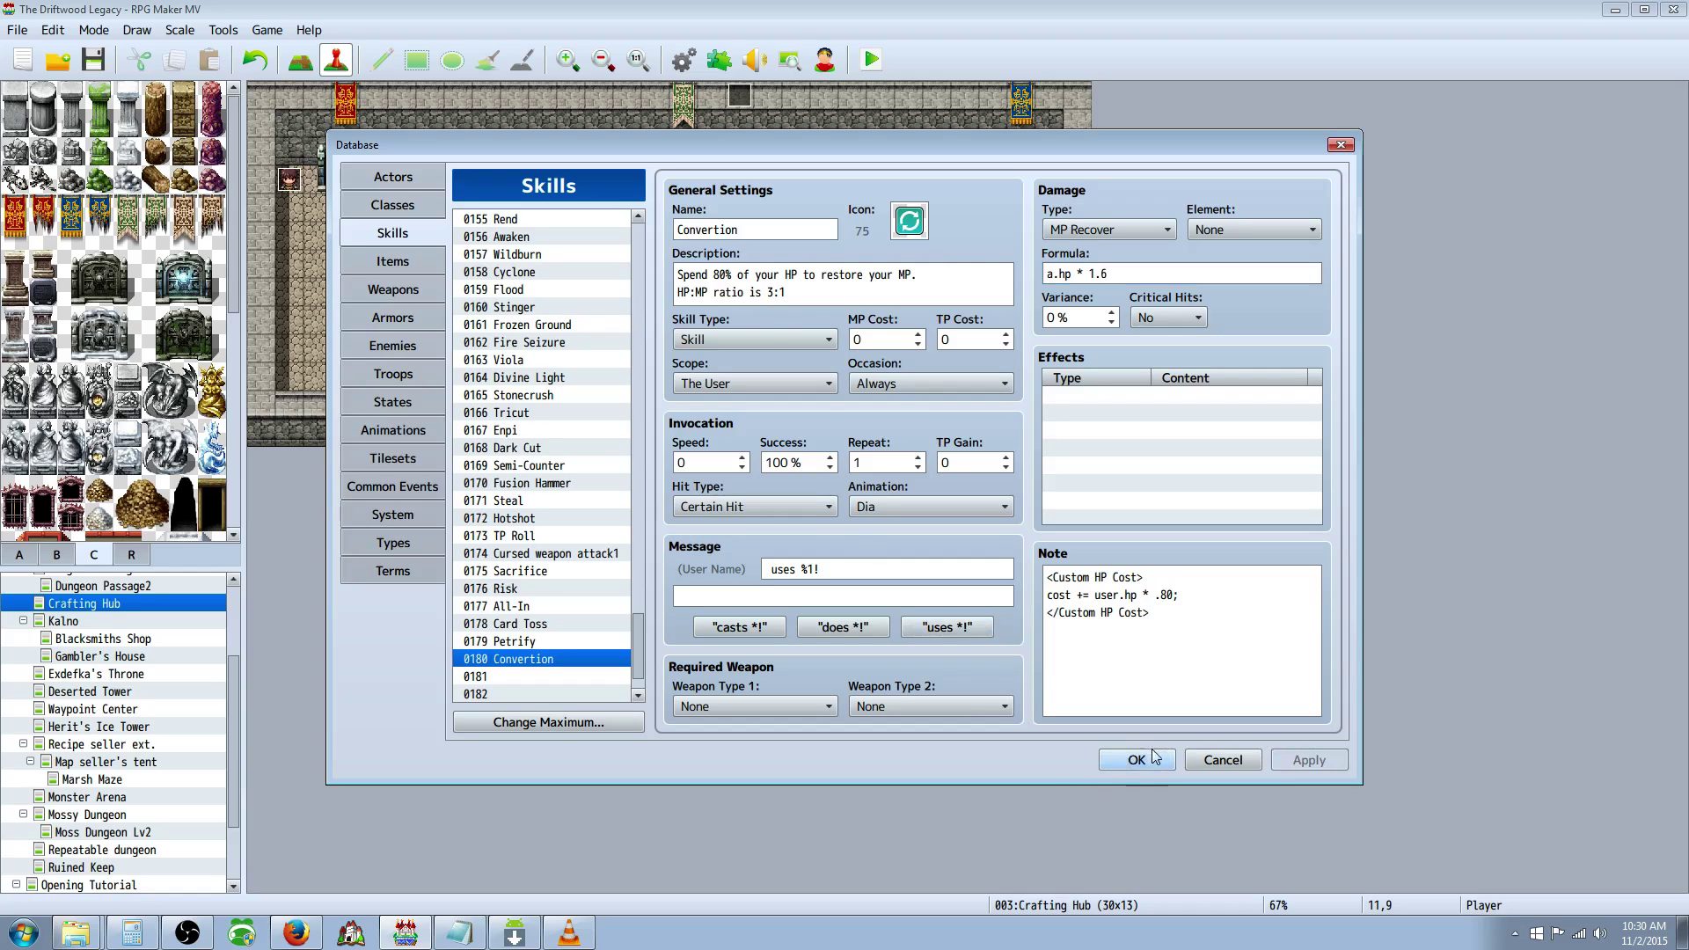
Launch a battle test of the Slime*2 troop
{"action": "left_click", "coordinate": [400, 346]}
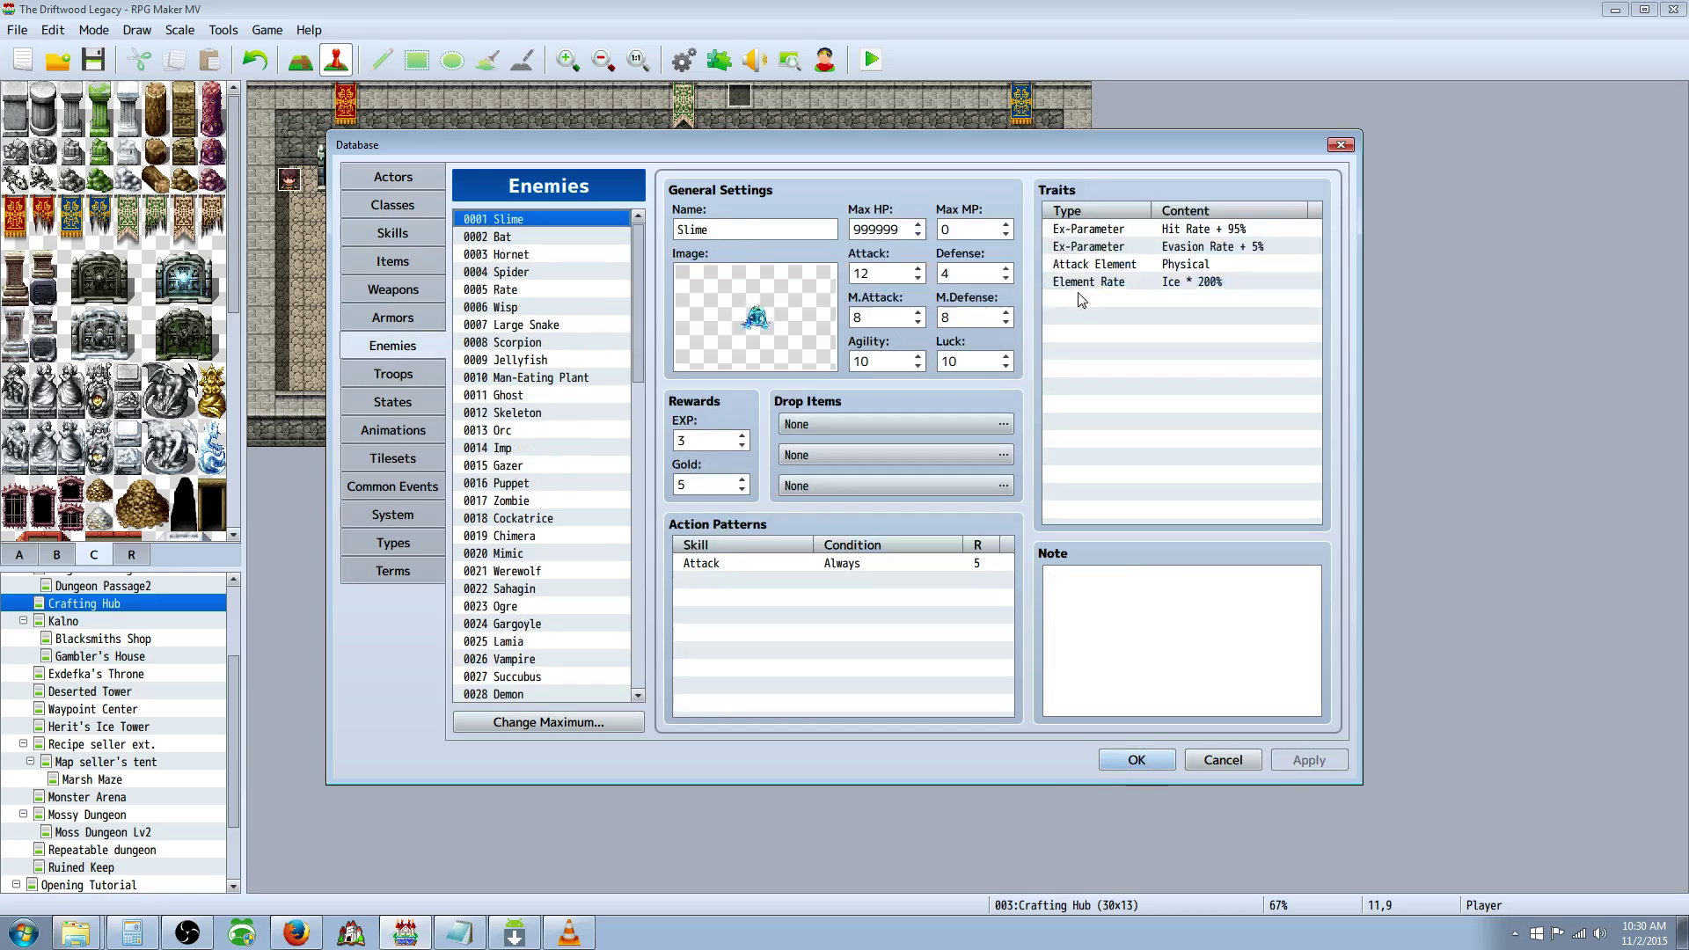
{"action": "left_click", "coordinate": [387, 373]}
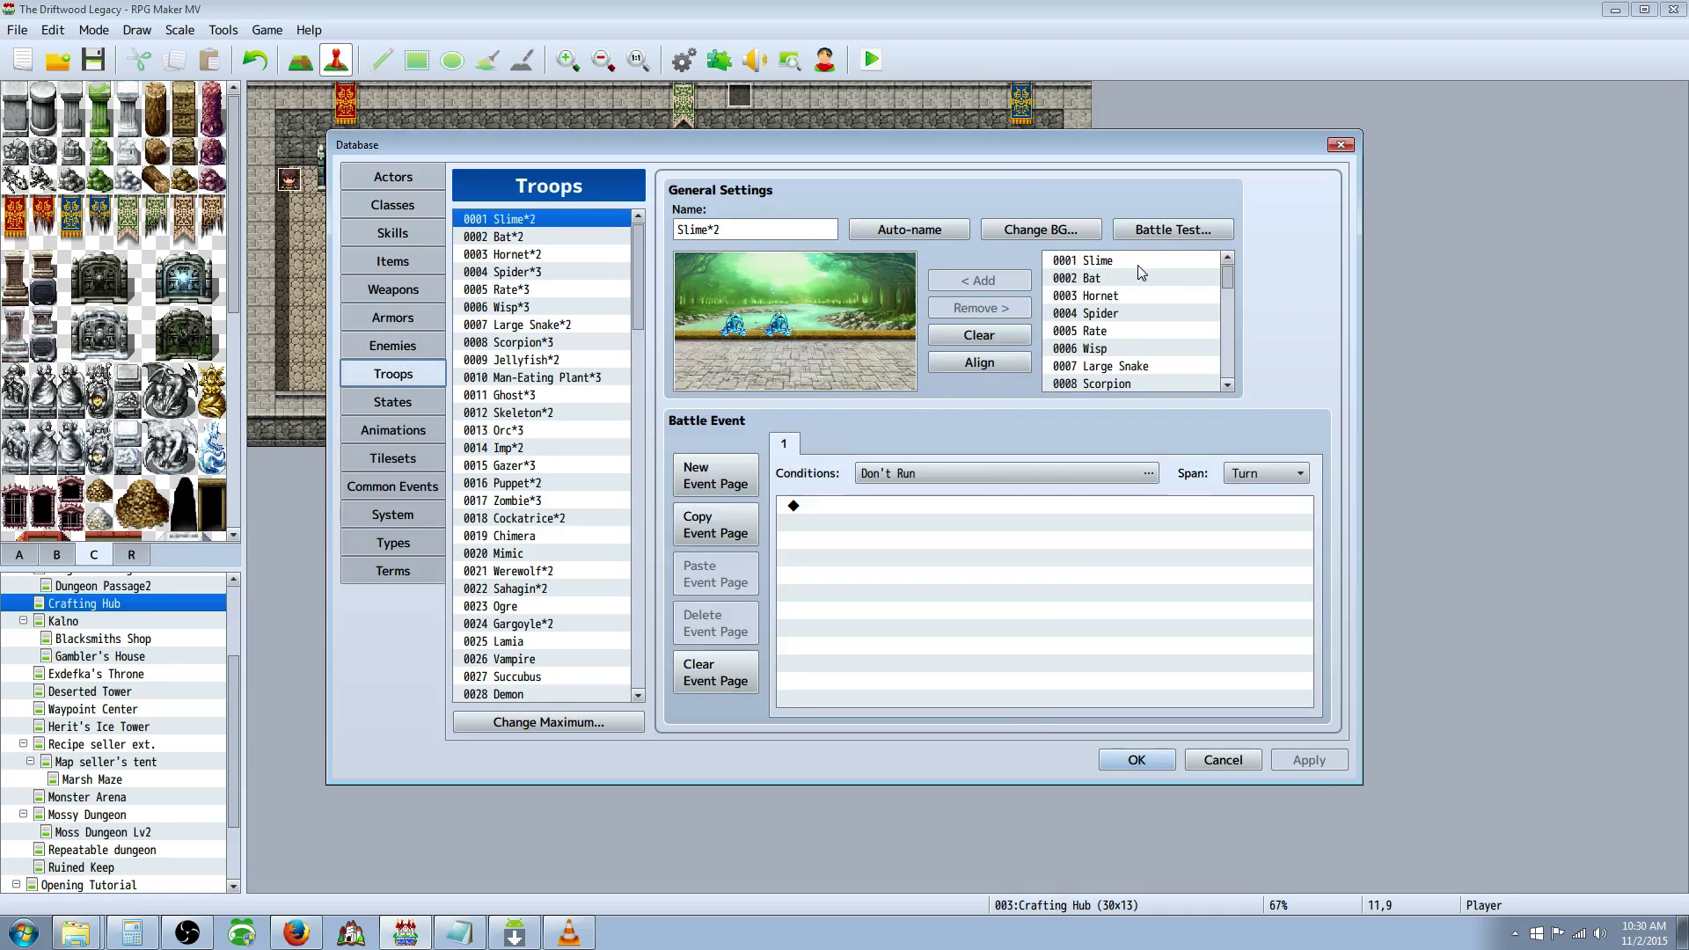
{"action": "left_click", "coordinate": [1172, 230]}
{"action": "left_click", "coordinate": [938, 607]}
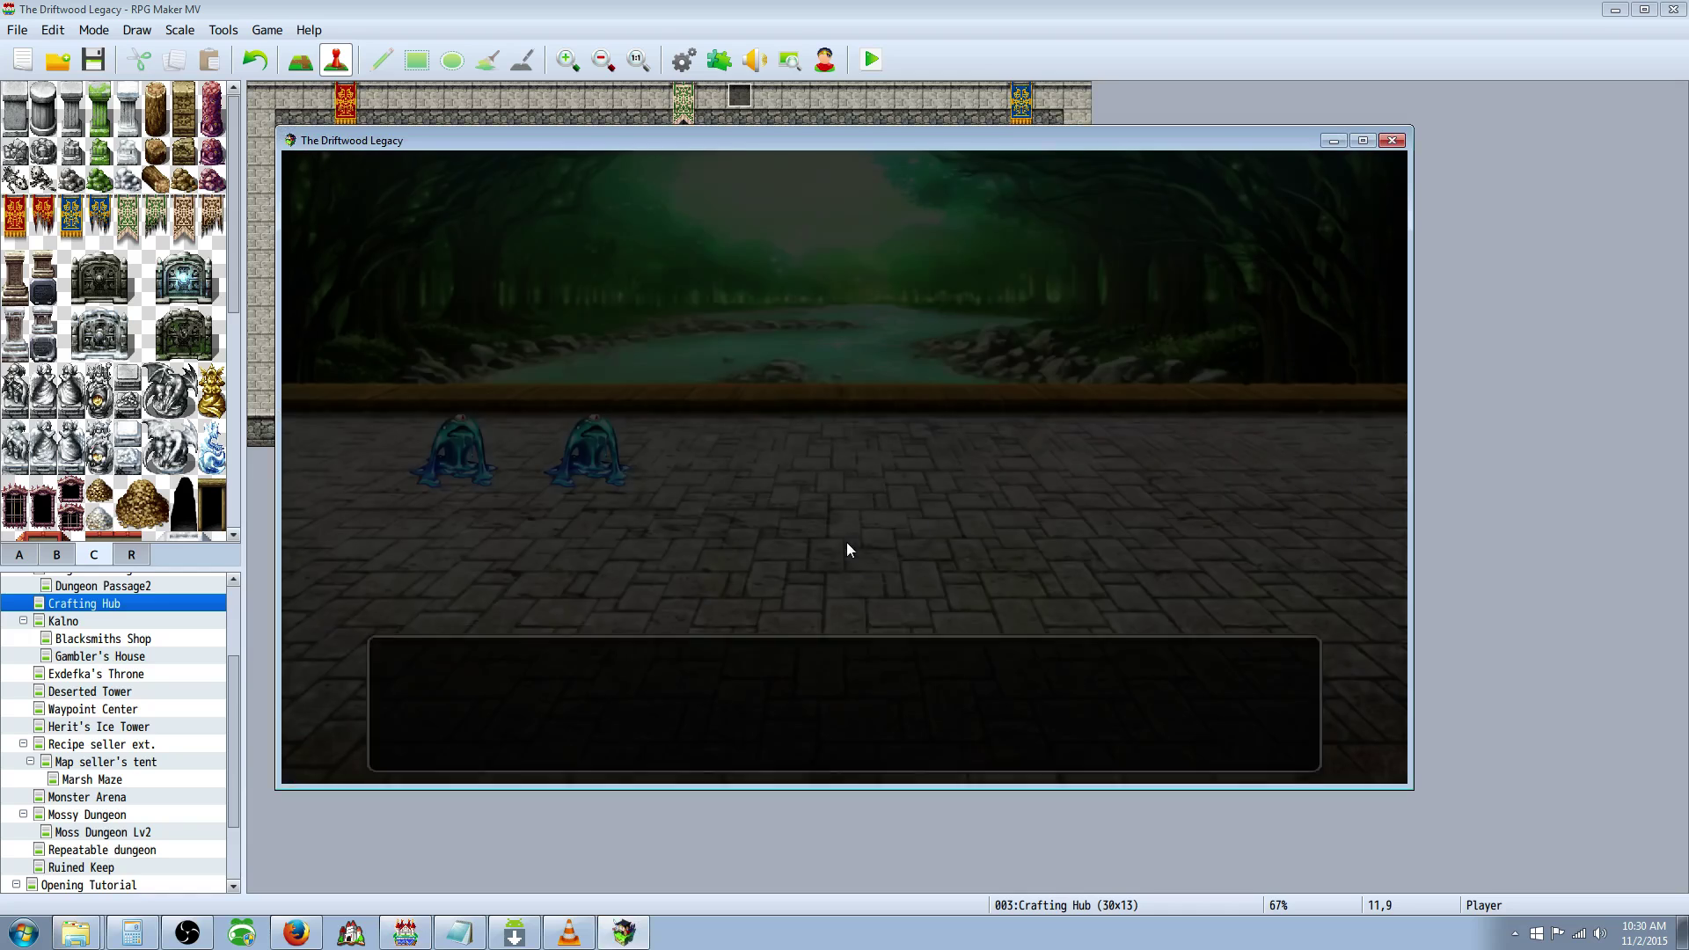
Cast Convertion on the user in battle
{"action": "key", "text": "Down"}
{"action": "key", "text": "Return"}
{"action": "key", "text": "Return"}
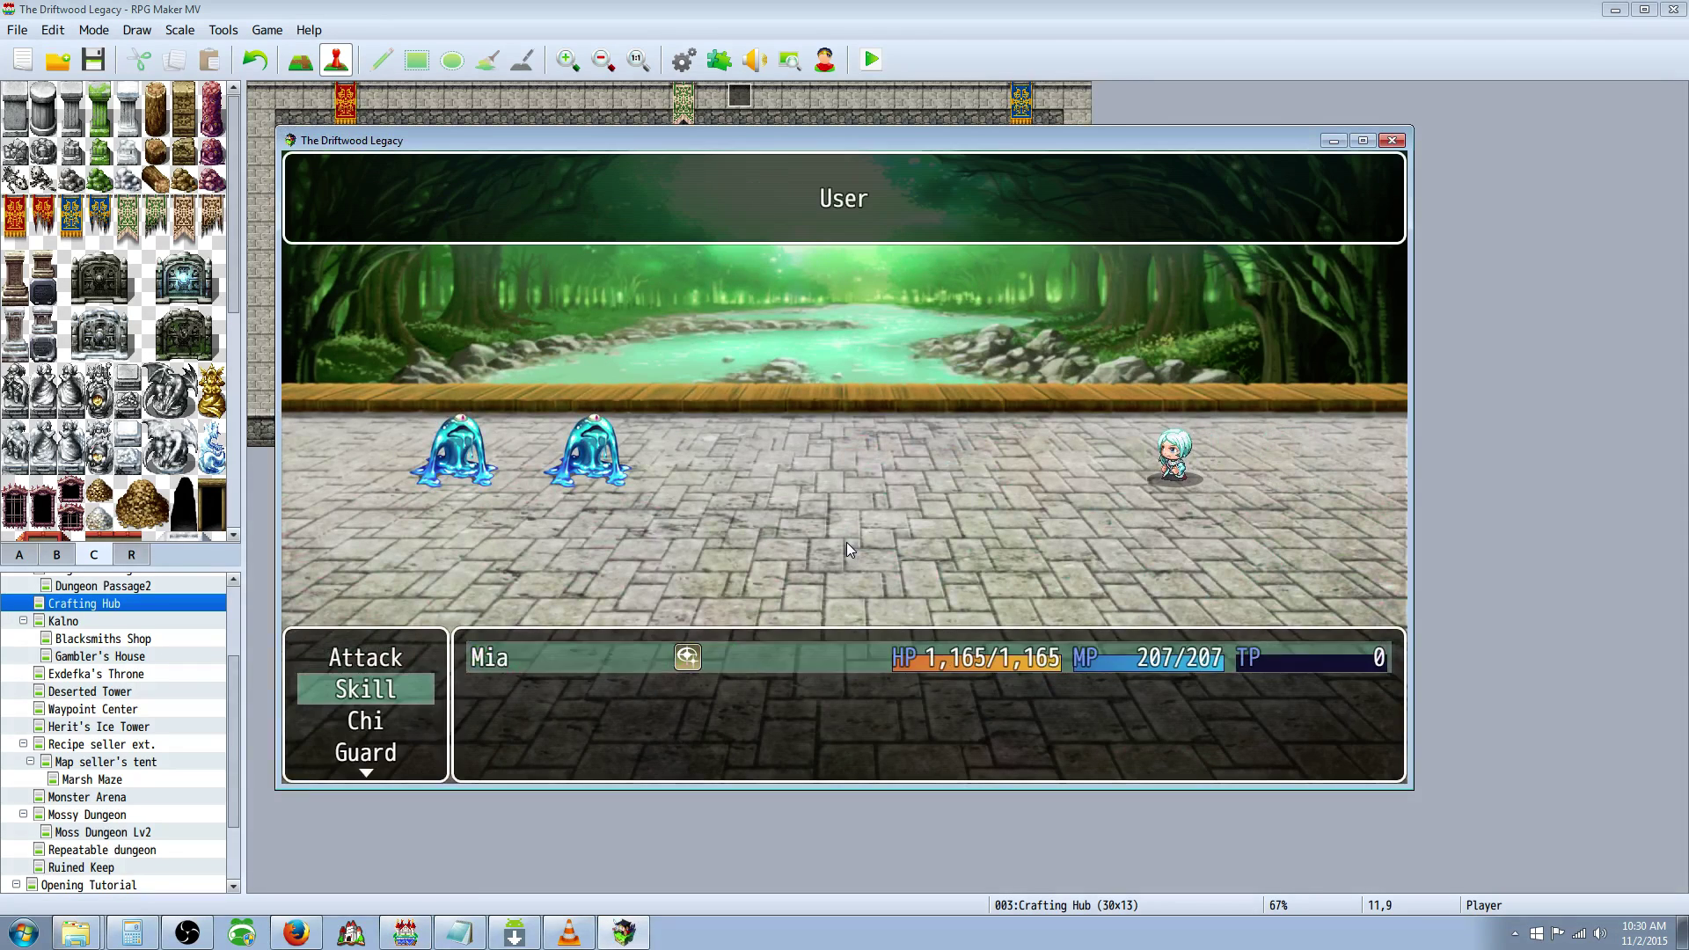
{"action": "key", "text": "Return"}
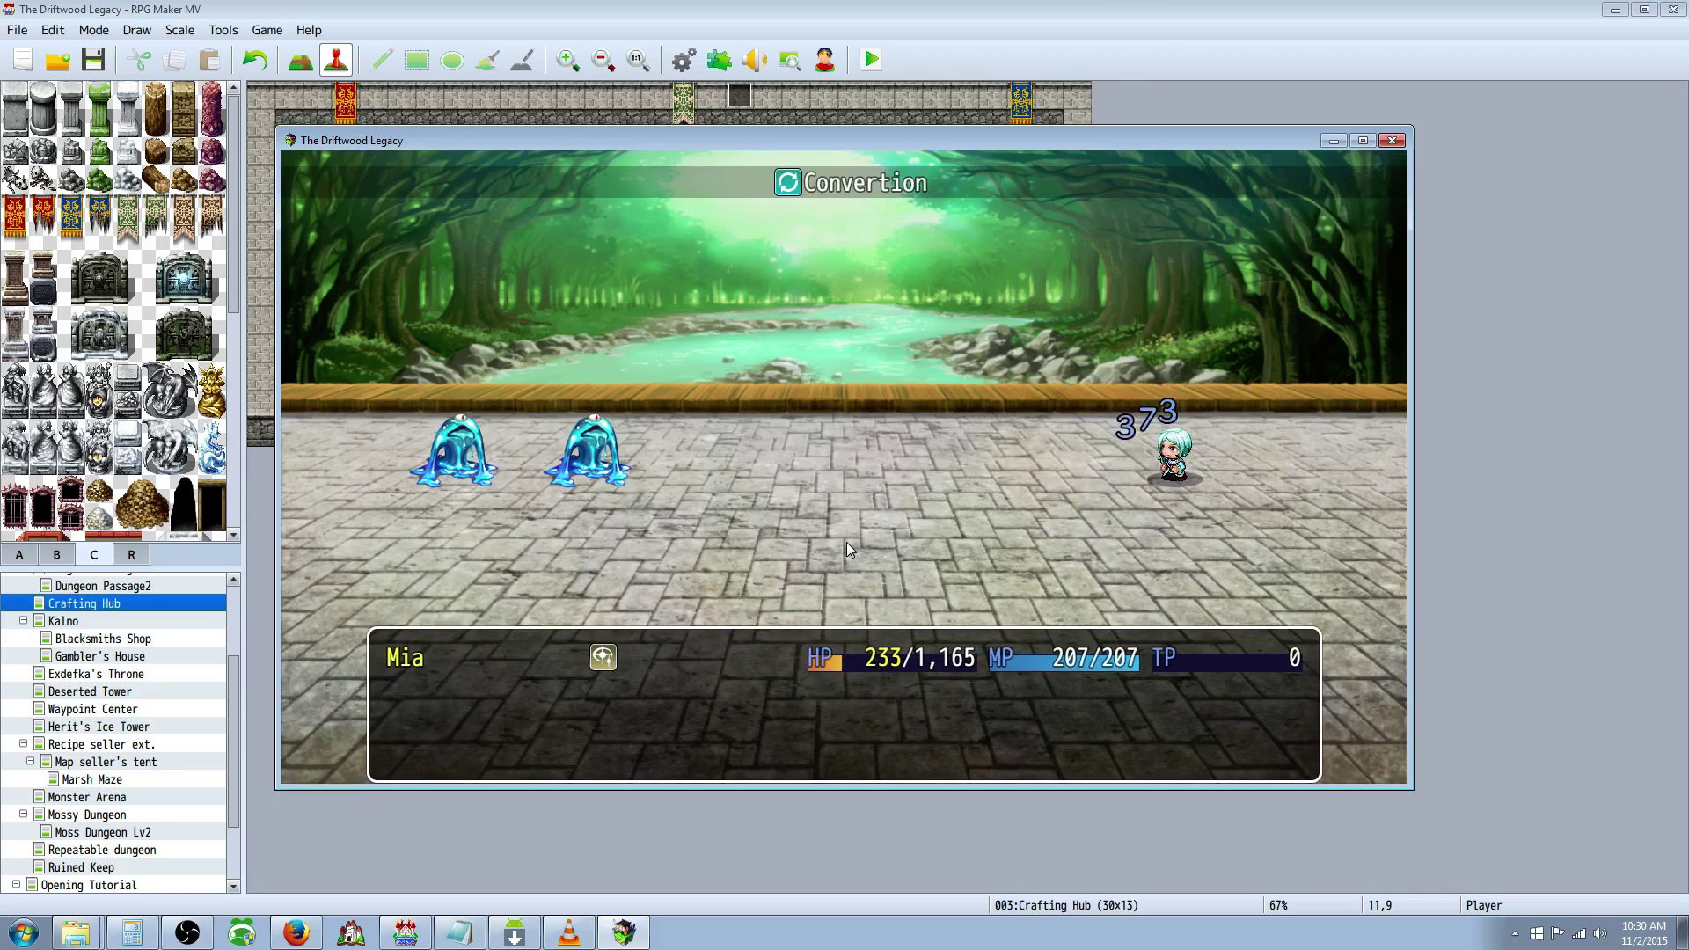
Compute 932 divided by 3 in the Calculator
{"action": "left_click", "coordinate": [132, 933]}
{"action": "left_click", "coordinate": [1475, 557]}
{"action": "left_click", "coordinate": [1474, 613]}
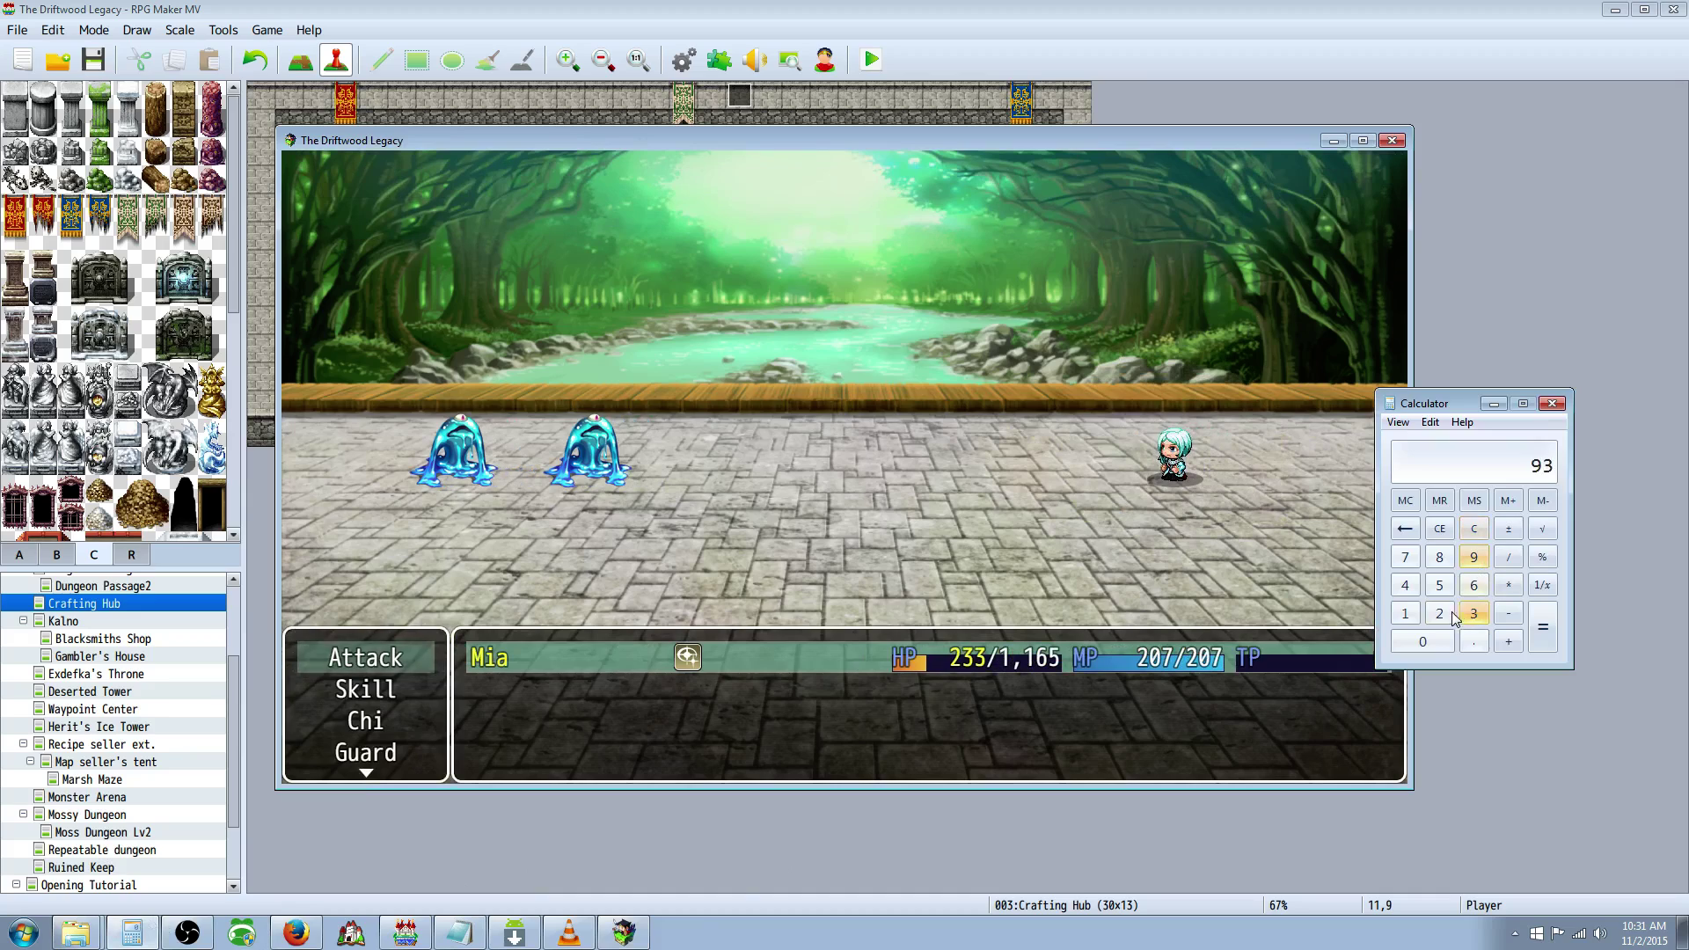
{"action": "left_click", "coordinate": [1440, 613]}
{"action": "left_click", "coordinate": [1508, 557]}
{"action": "left_click", "coordinate": [1474, 613]}
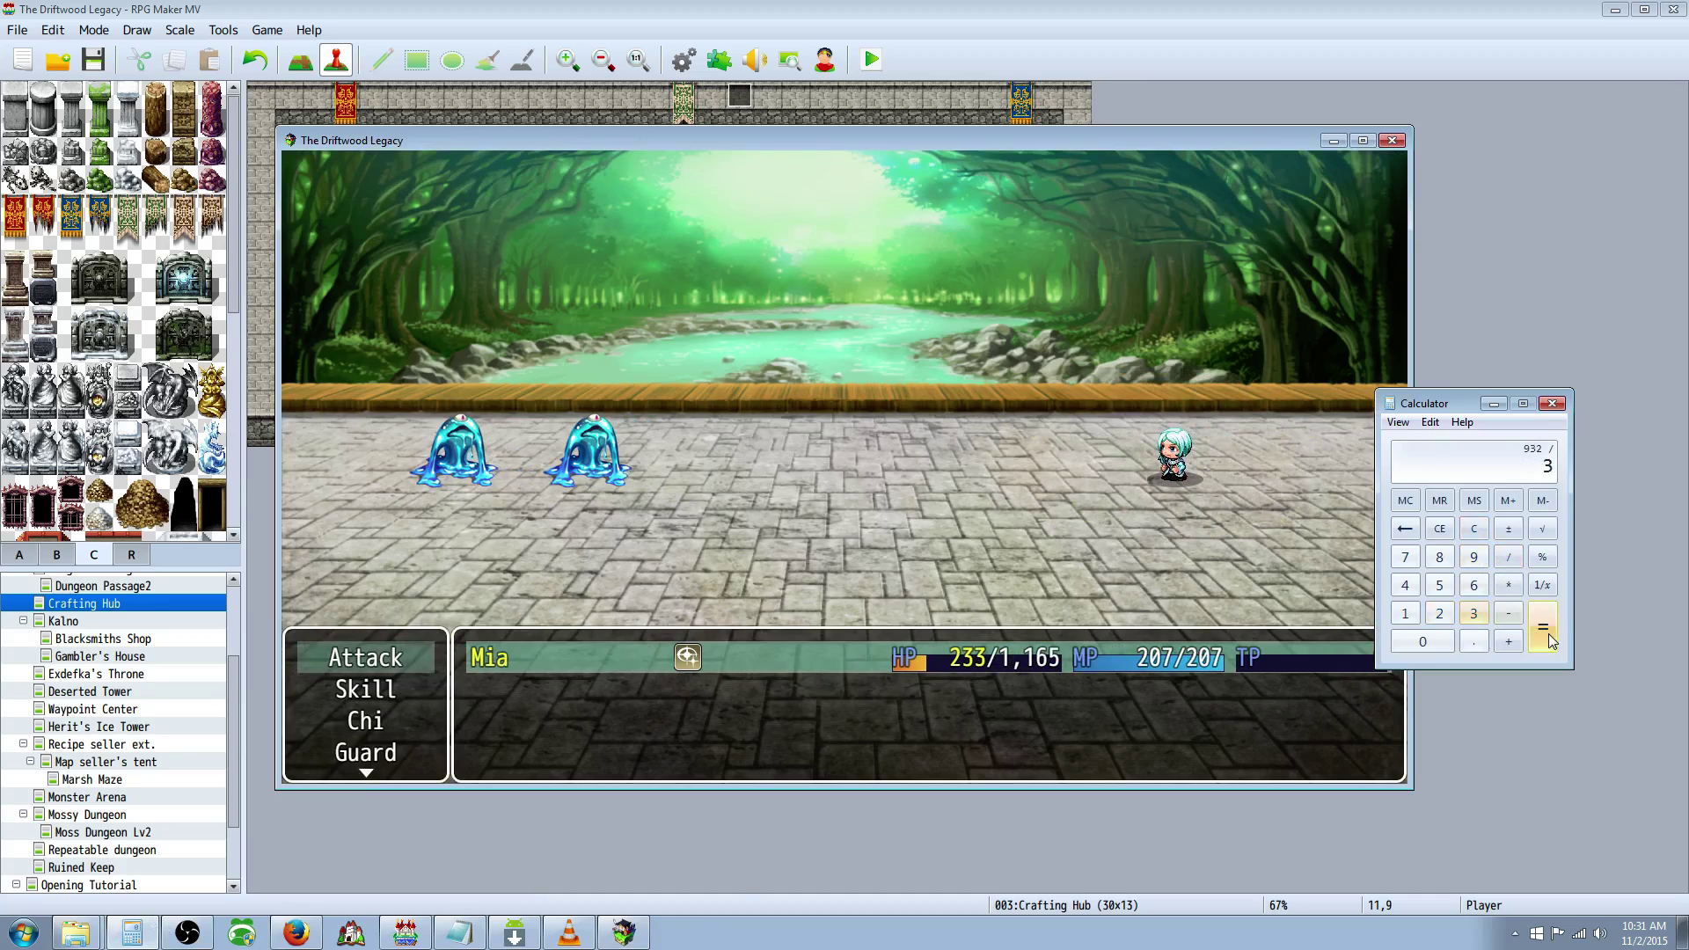
{"action": "left_click", "coordinate": [1547, 631]}
Open the battle skill list, compute 186 / 3 in the Calculator, and close the test
{"action": "left_click", "coordinate": [1214, 453]}
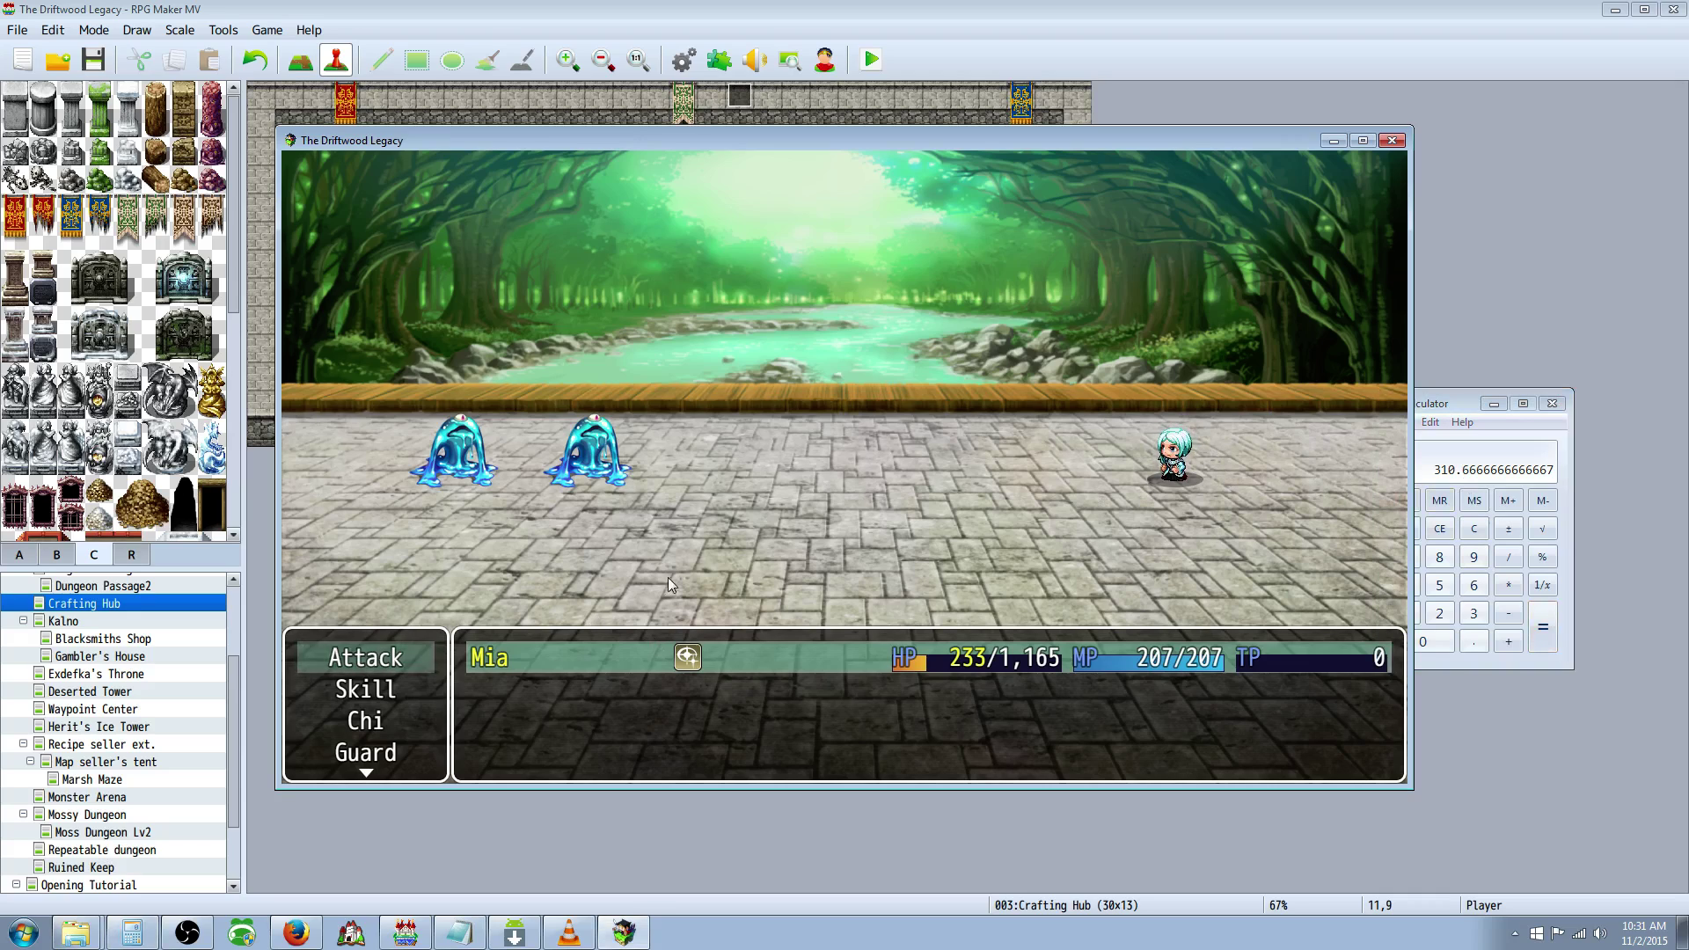
{"action": "key", "text": "Down"}
{"action": "key", "text": "Down"}
{"action": "key", "text": "Return"}
{"action": "key", "text": "Return"}
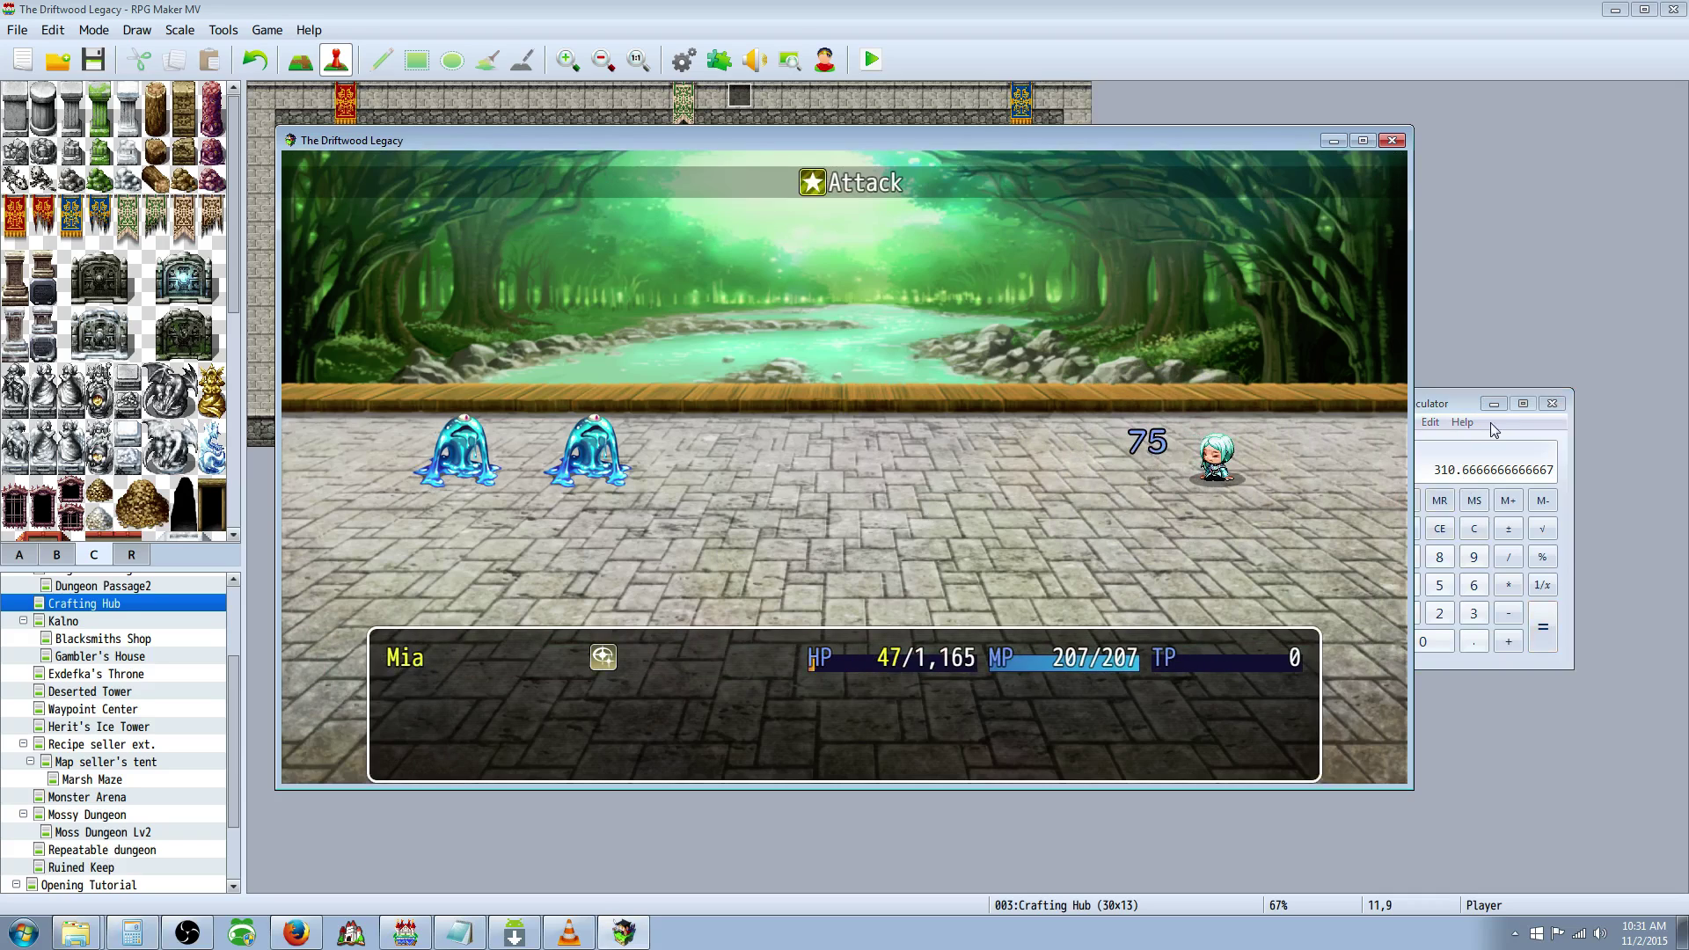
{"action": "left_click", "coordinate": [1474, 529]}
{"action": "left_click", "coordinate": [1405, 613]}
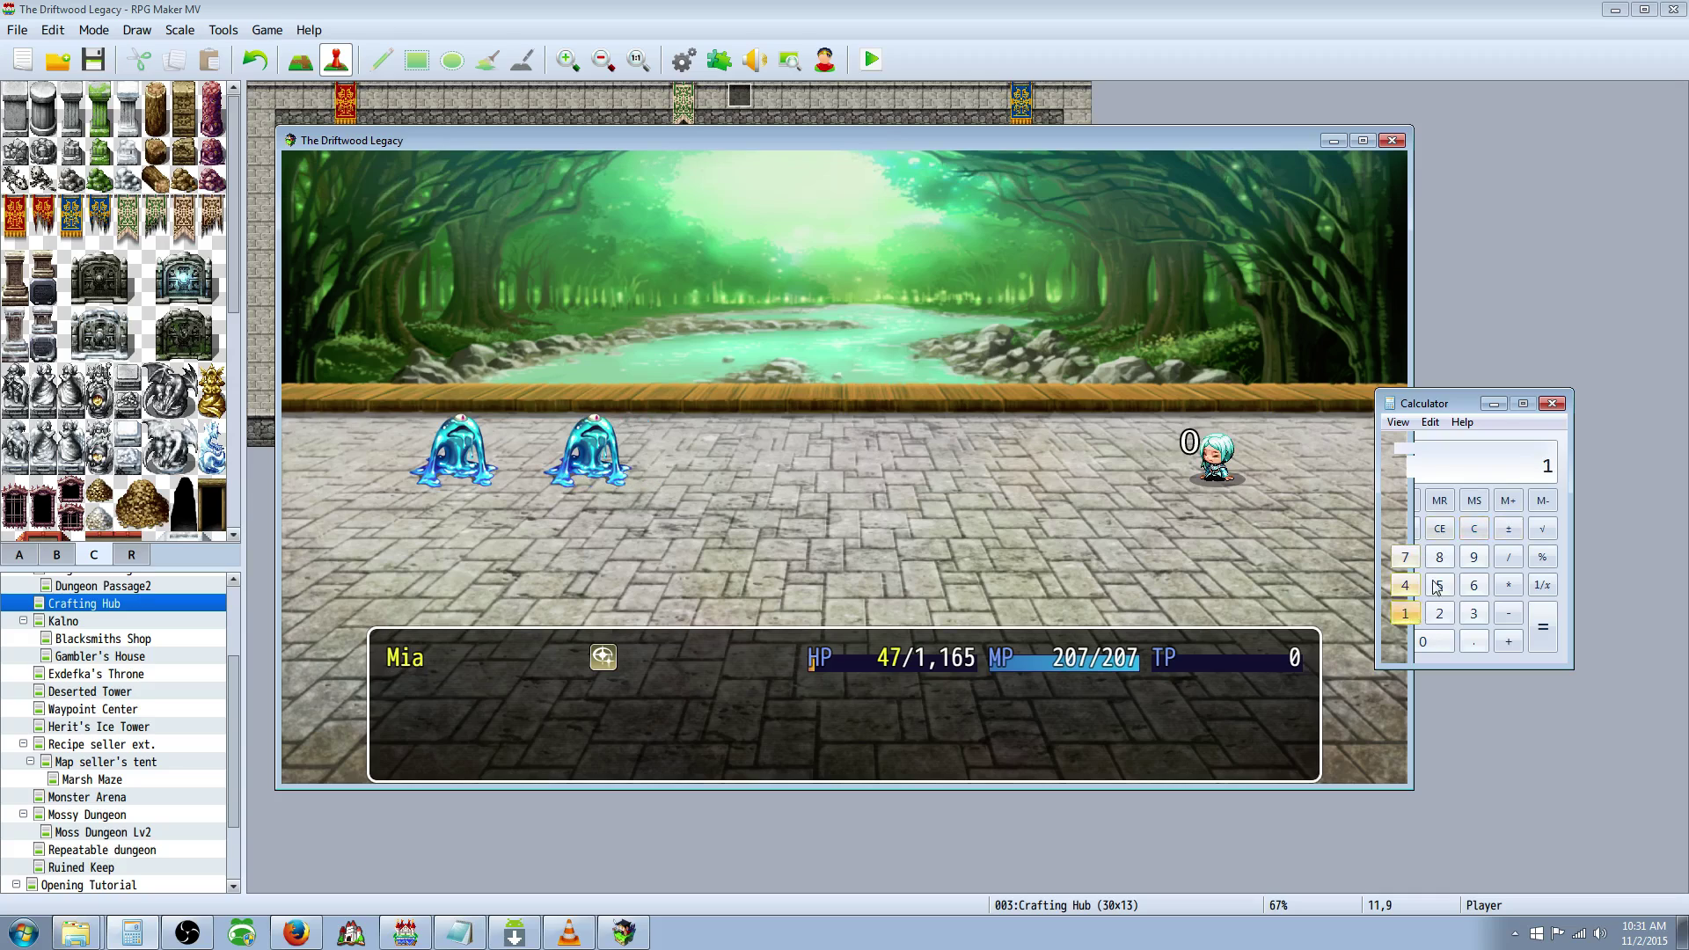
{"action": "left_click", "coordinate": [1439, 557]}
{"action": "left_click", "coordinate": [1474, 585]}
{"action": "left_click", "coordinate": [1508, 557]}
{"action": "left_click", "coordinate": [1474, 614]}
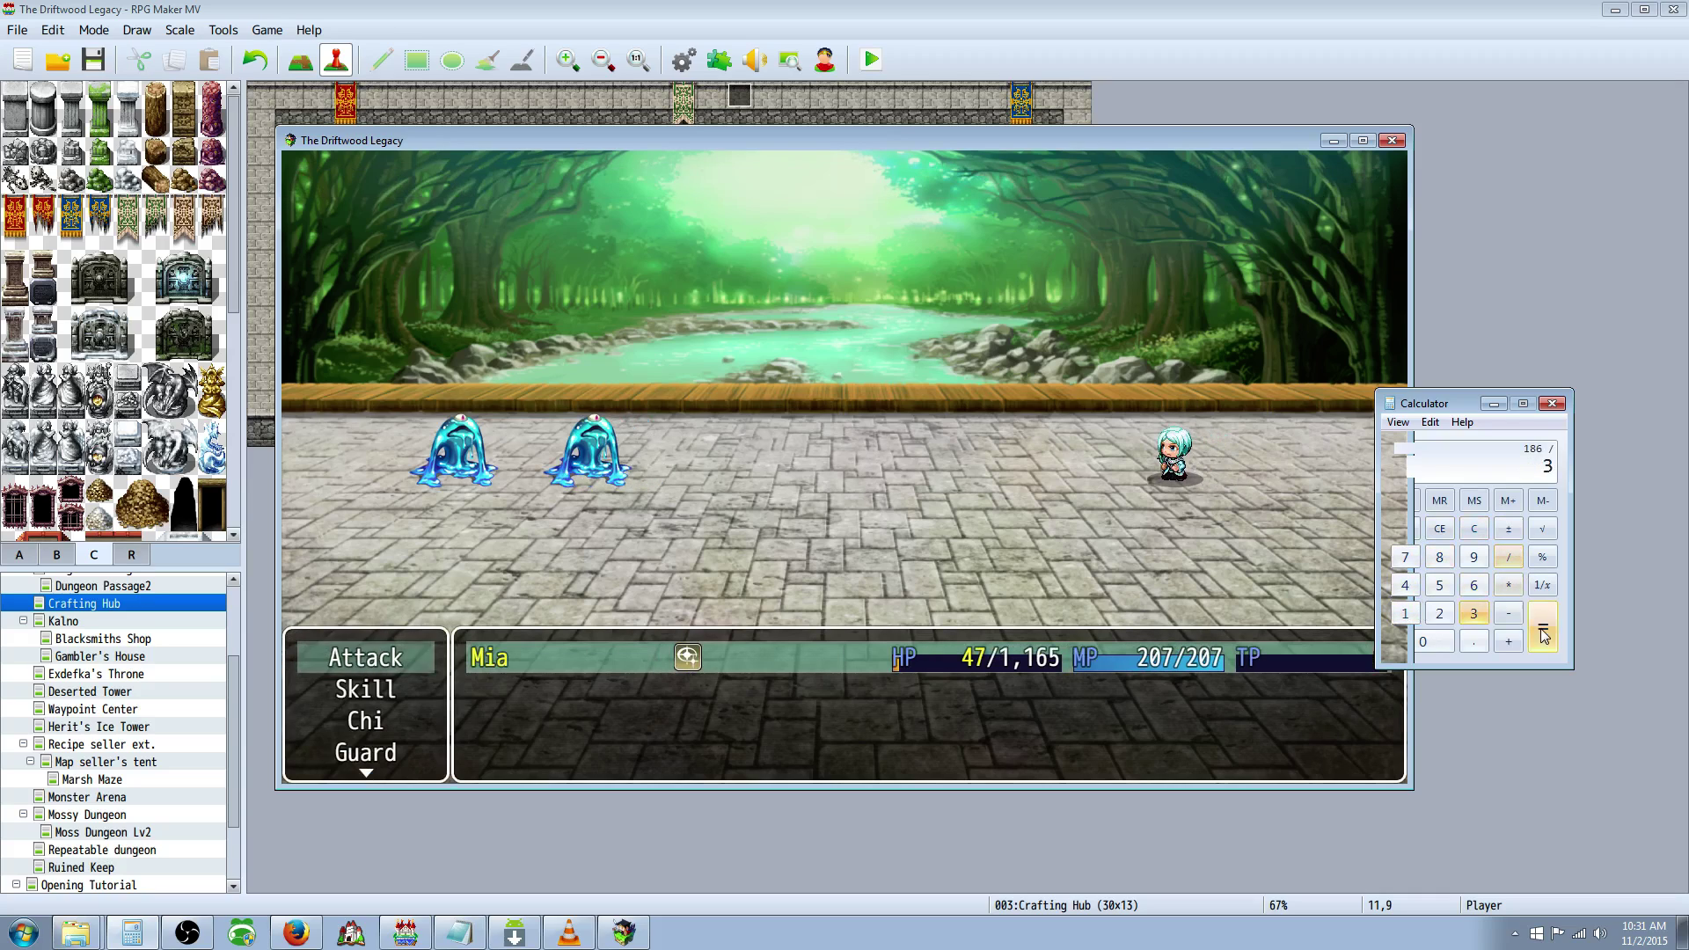
{"action": "left_click", "coordinate": [1542, 628]}
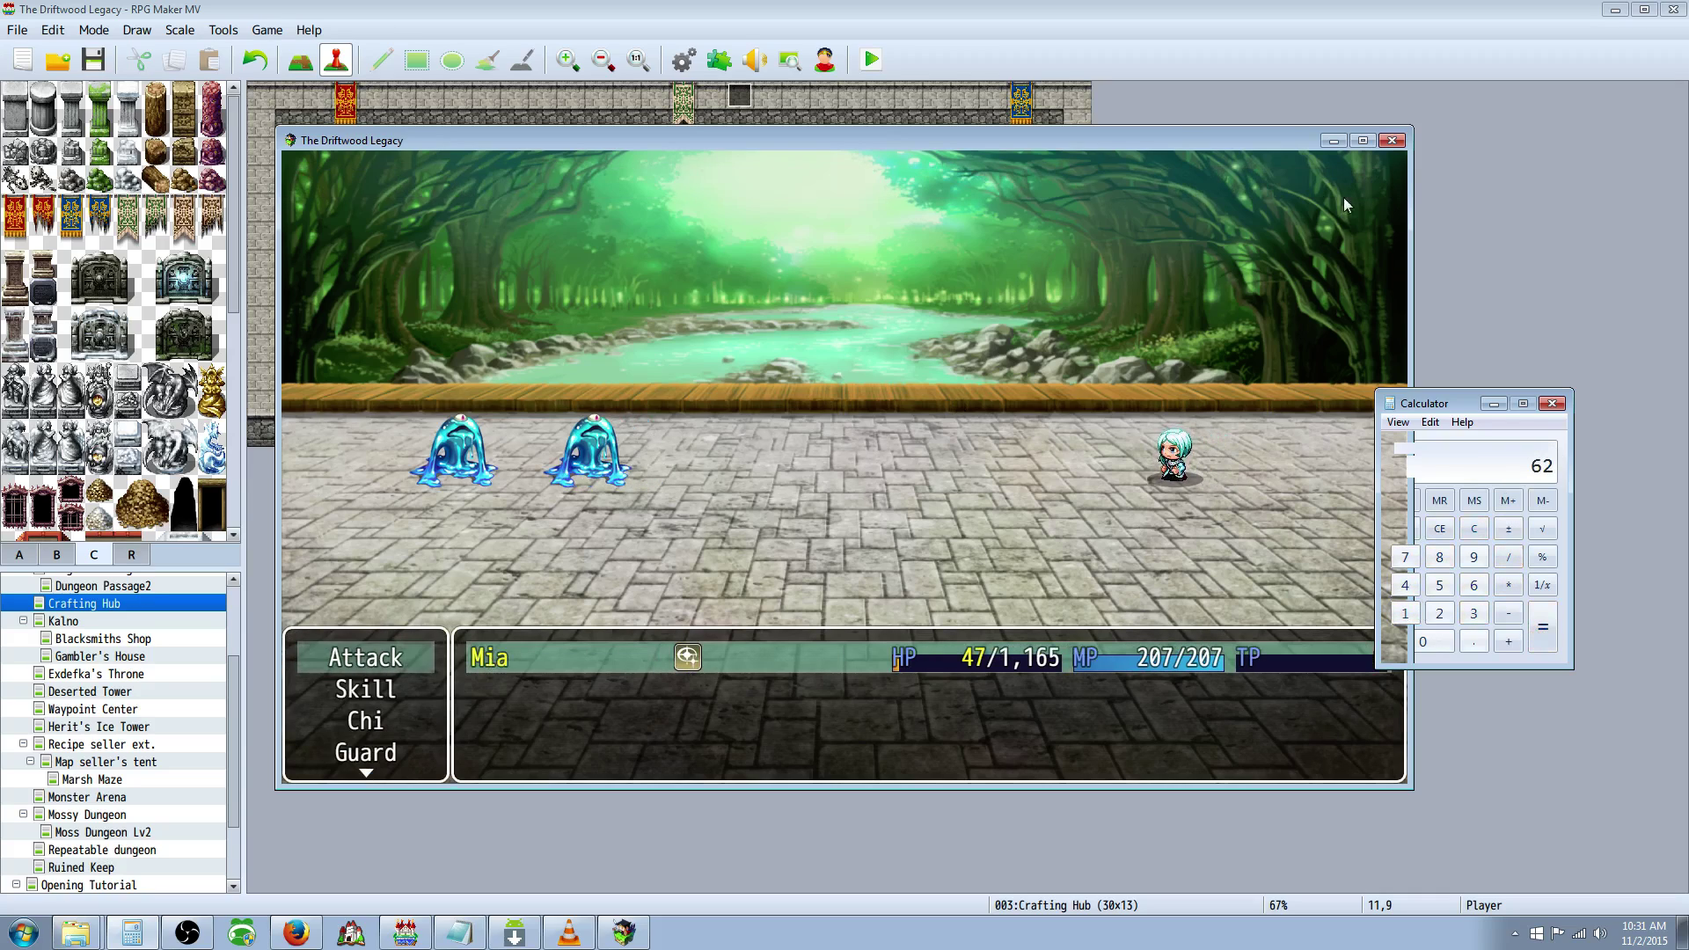
{"action": "left_click", "coordinate": [1392, 141]}
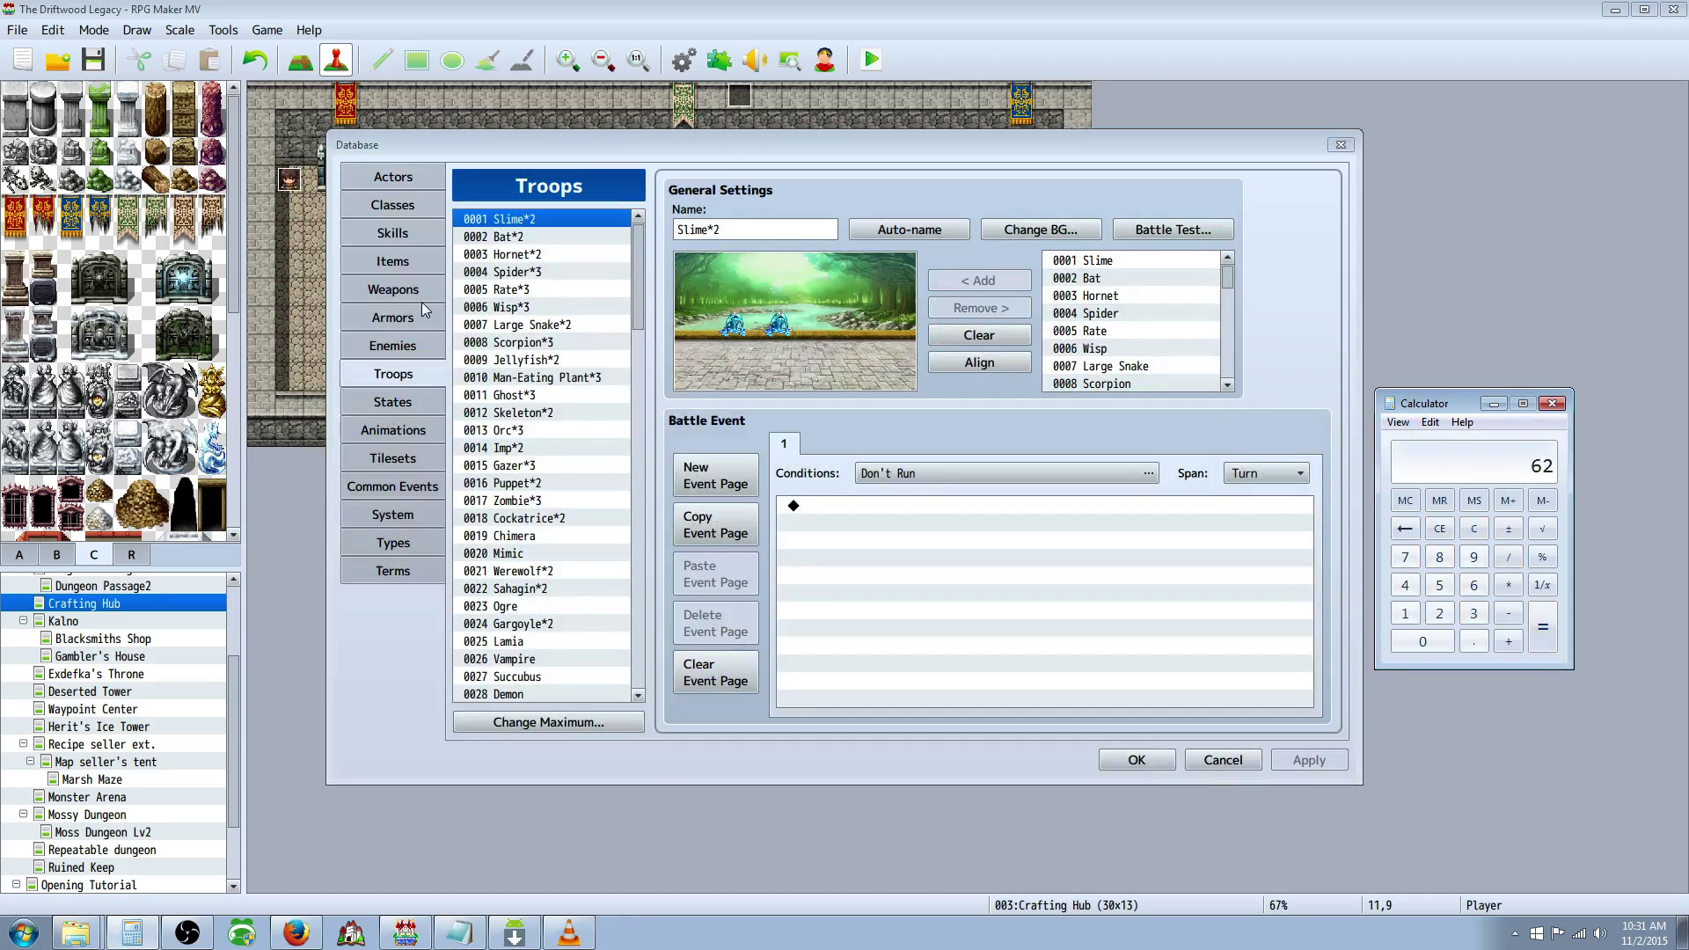
Edit Convertion's MP Recover formula to a.hp * 1.5 and apply it
{"action": "left_click", "coordinate": [407, 232]}
{"action": "left_click", "coordinate": [392, 233]}
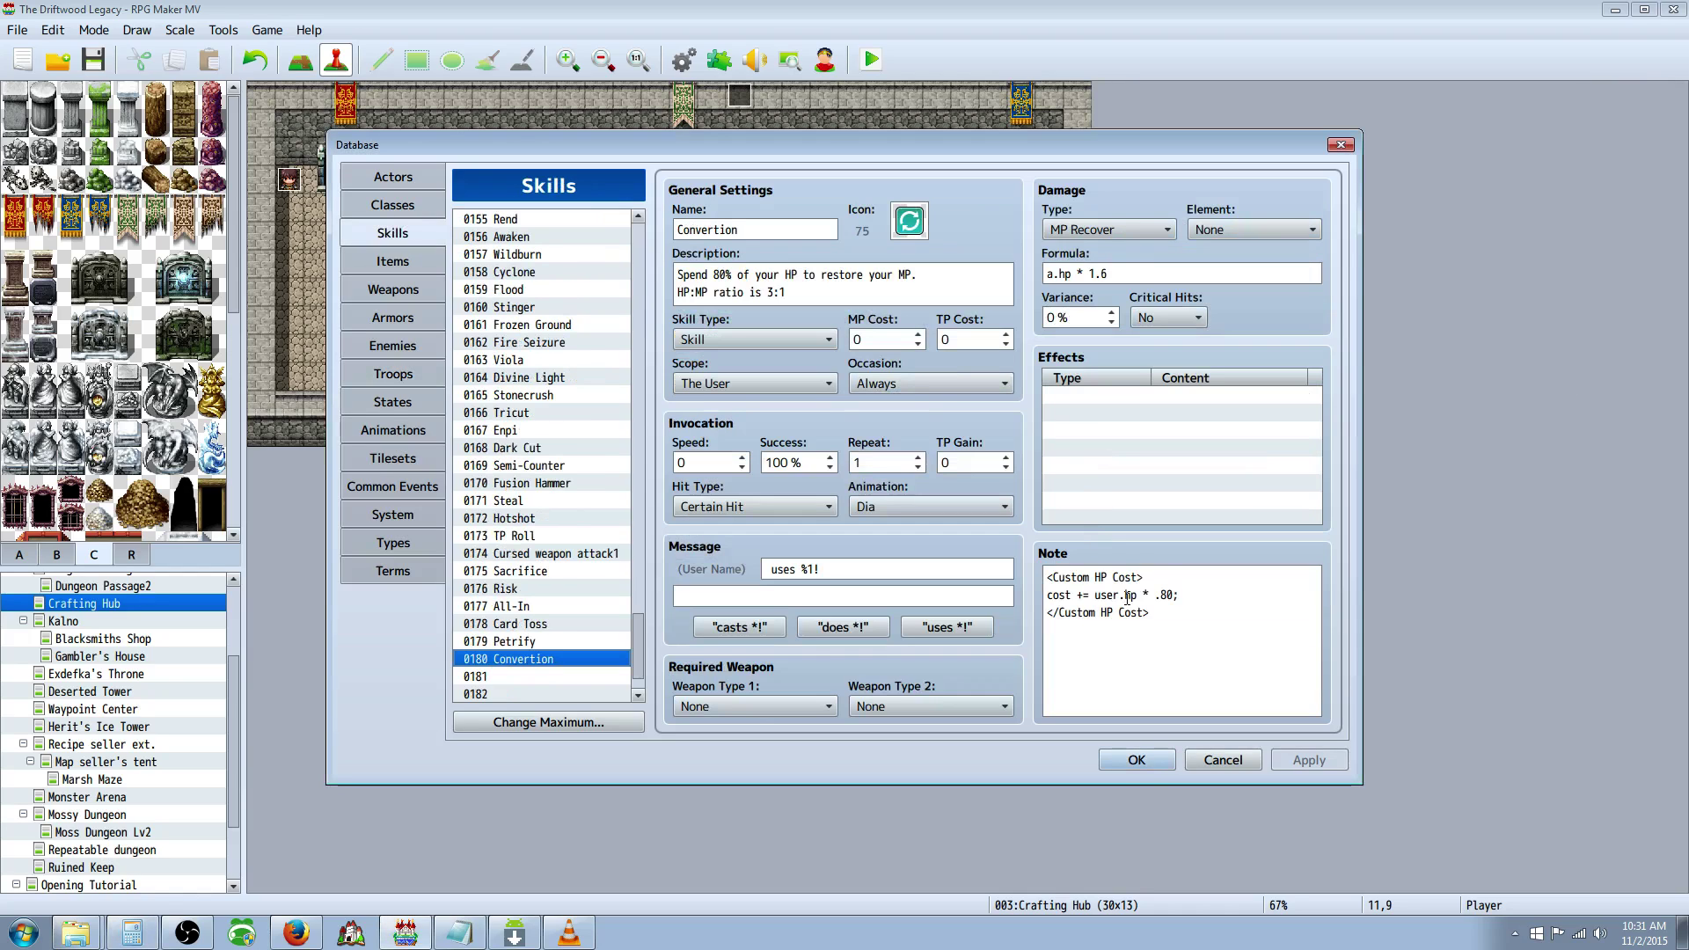
{"action": "left_click_drag", "start_coordinate": [1047, 576], "coordinate": [1179, 607]}
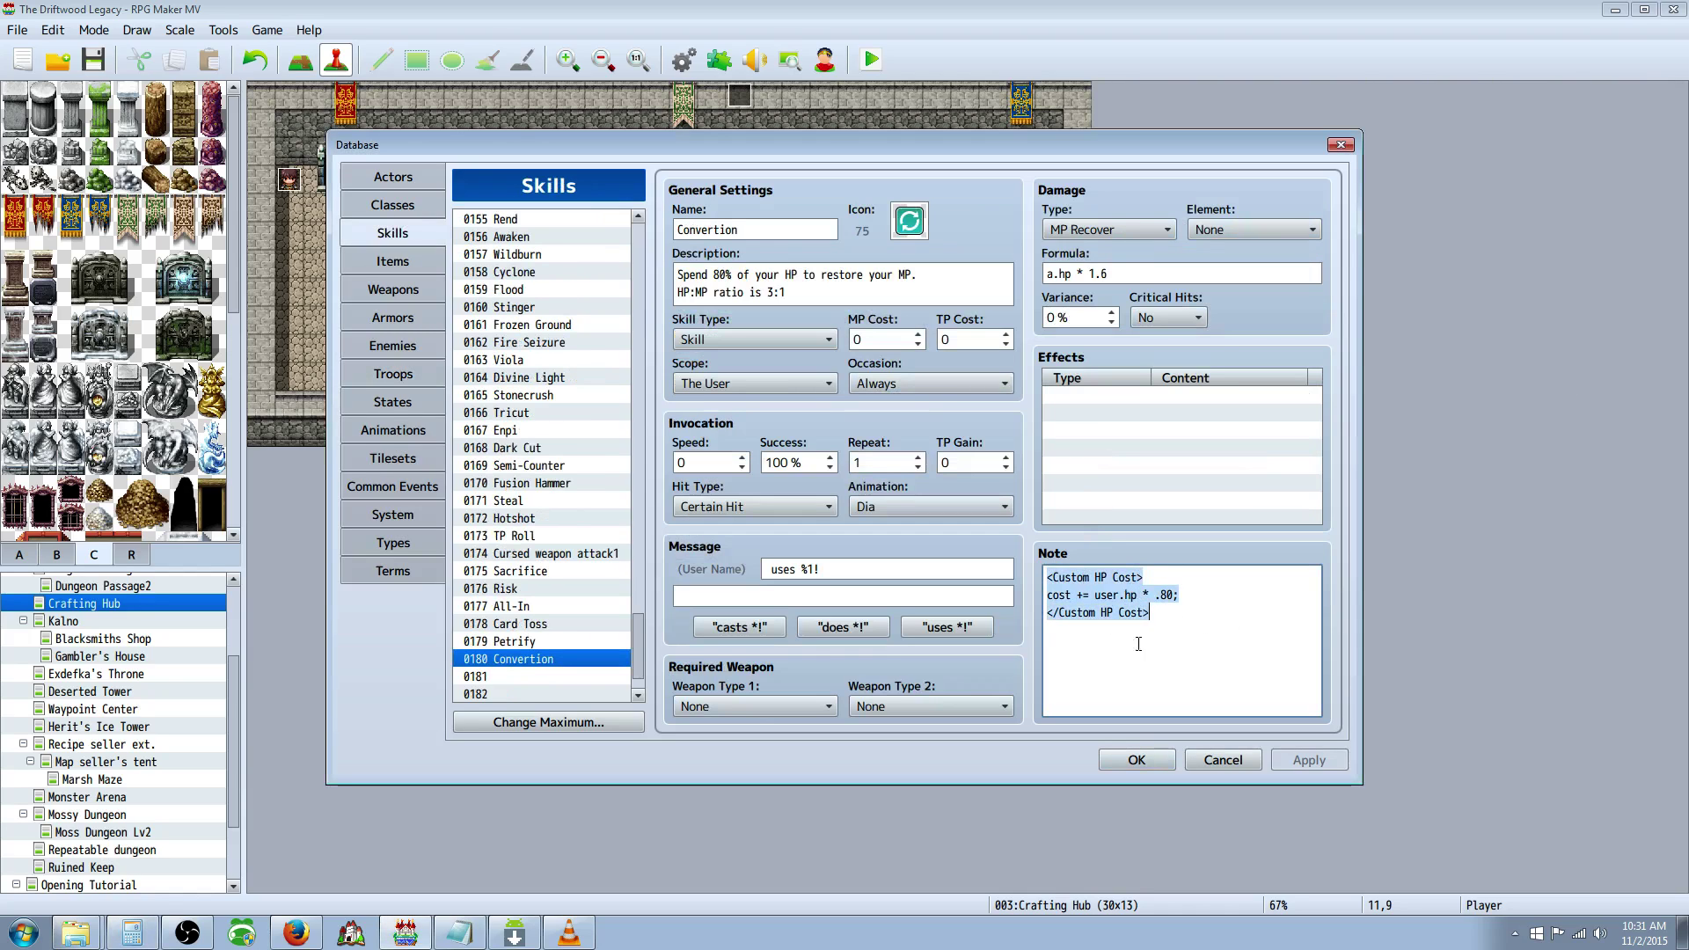
{"action": "left_click", "coordinate": [1146, 276]}
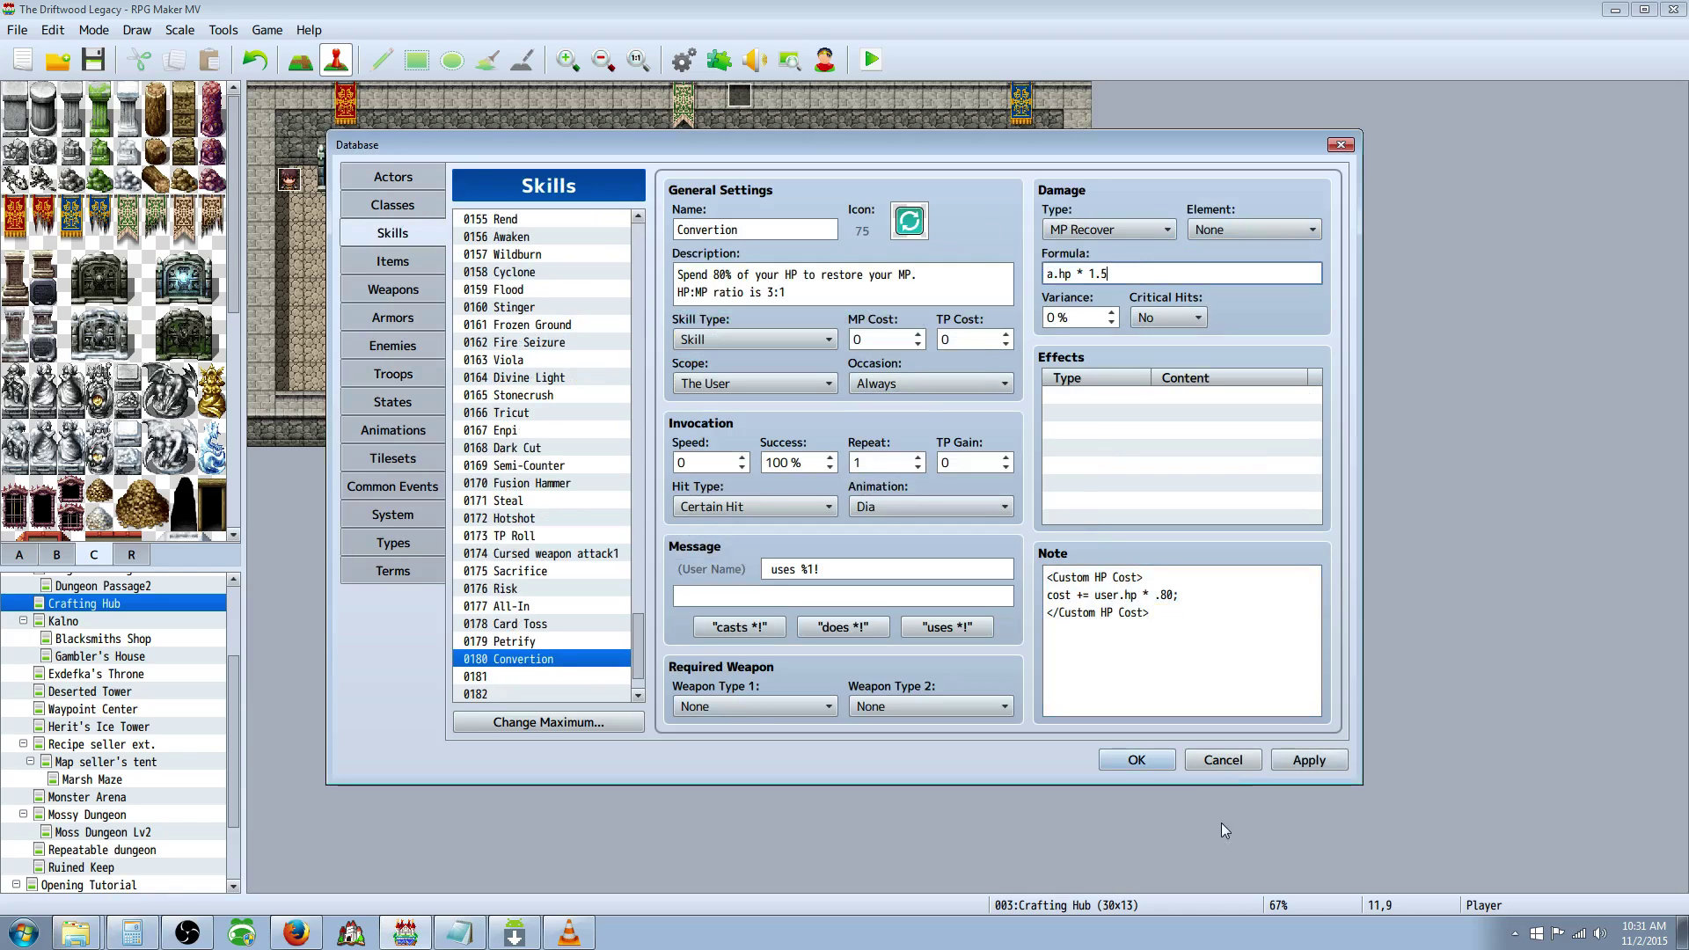
{"action": "left_click", "coordinate": [1300, 760]}
Start a new battle test of the Slime*2 troop
{"action": "left_click", "coordinate": [416, 350]}
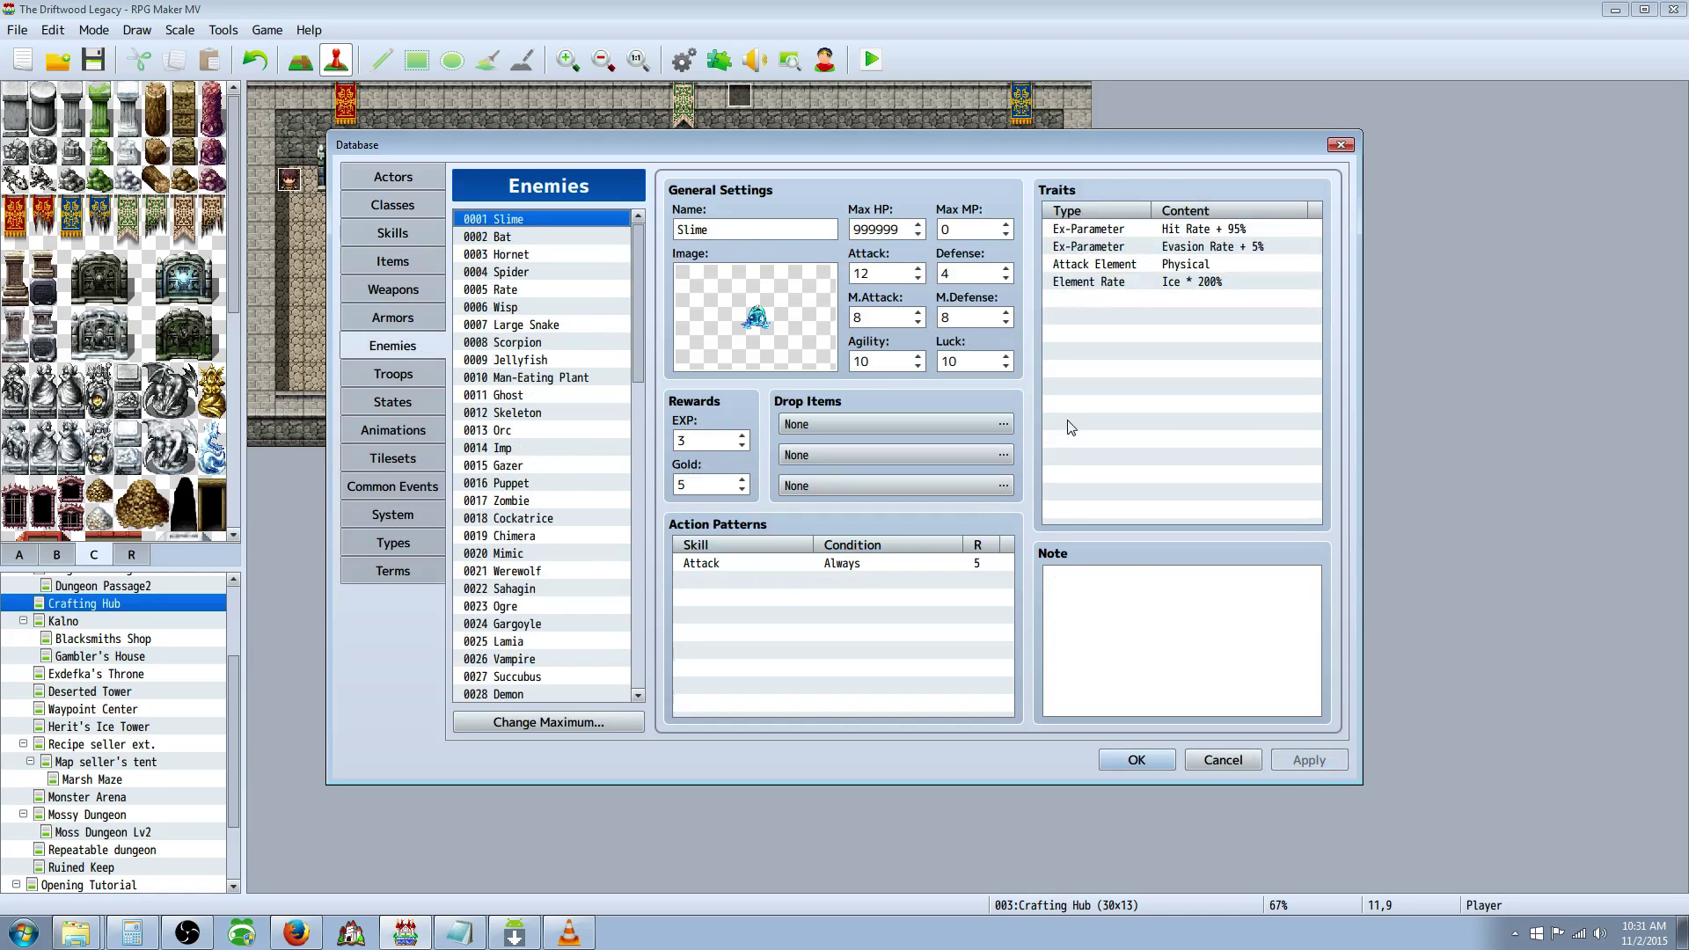
{"action": "left_click", "coordinate": [403, 377]}
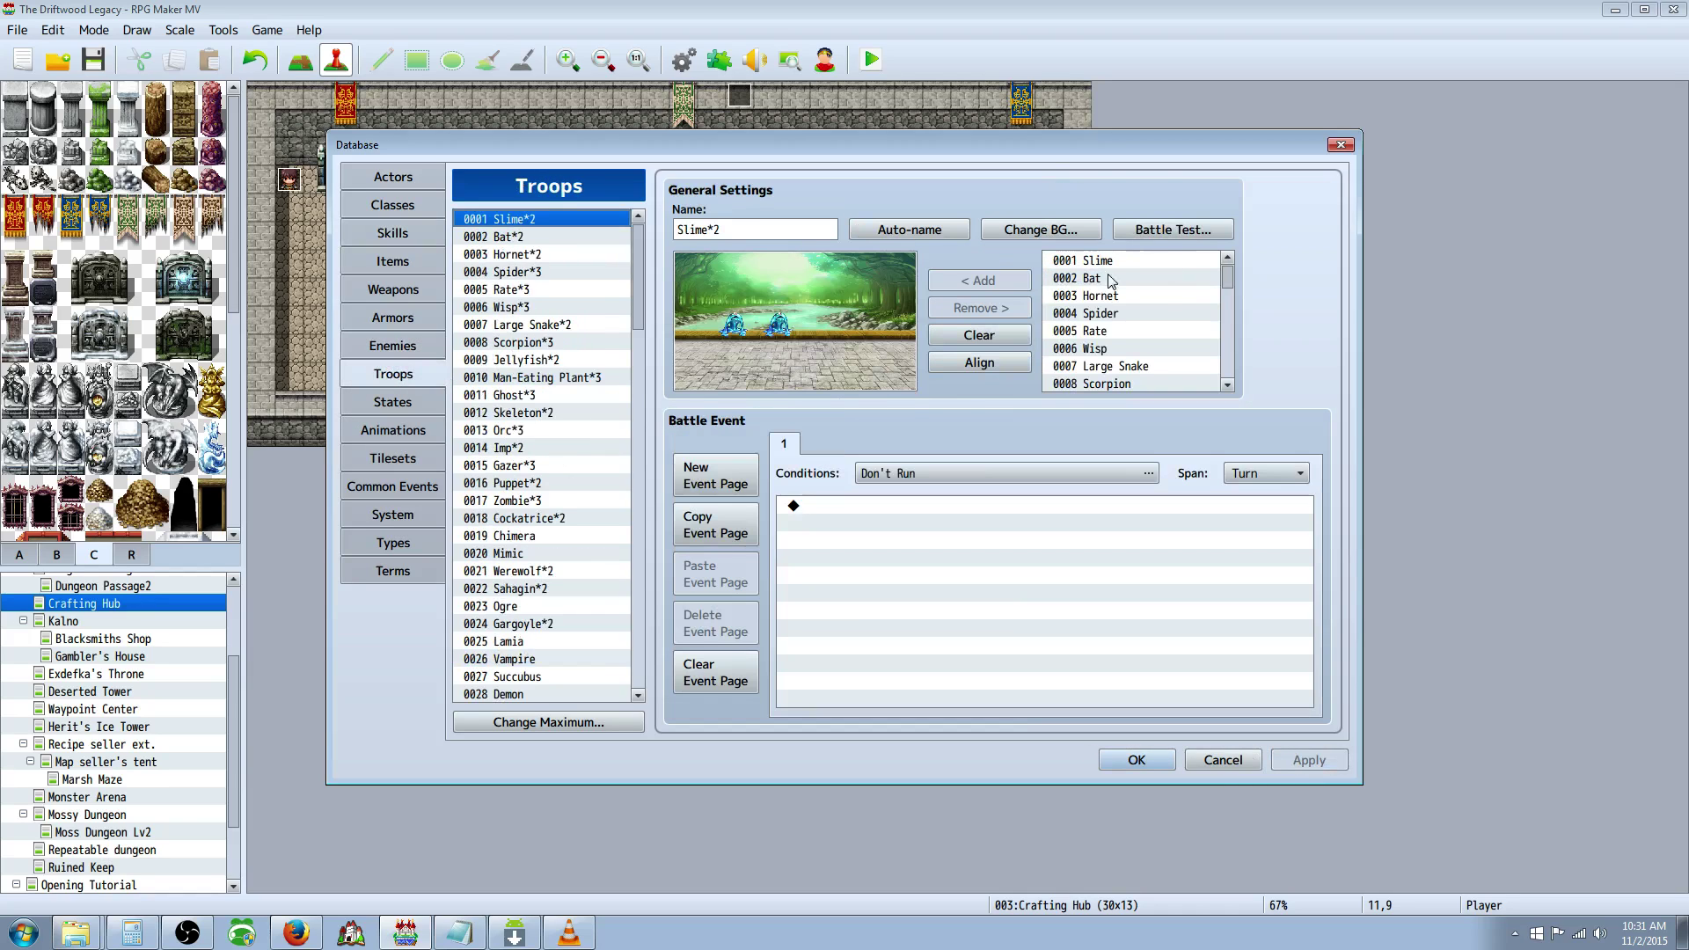
{"action": "left_click", "coordinate": [1173, 231]}
{"action": "left_click", "coordinate": [941, 606]}
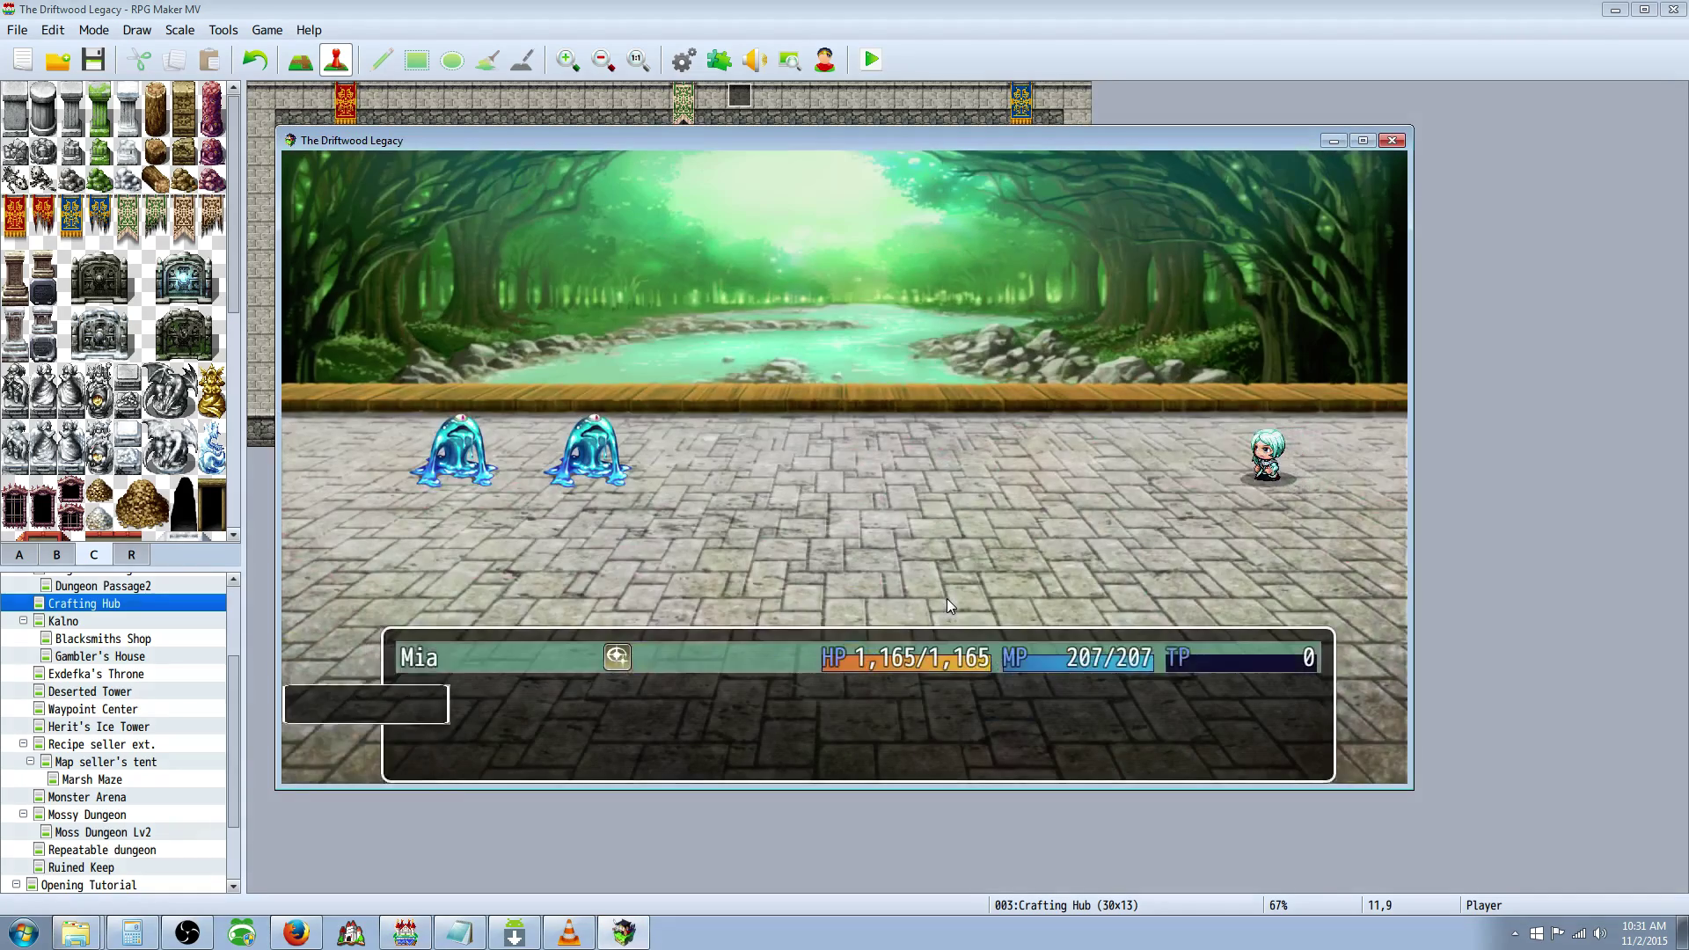
Cast the Convertion skill on the user in the battle test
{"action": "key", "text": "Return"}
{"action": "key", "text": "Return"}
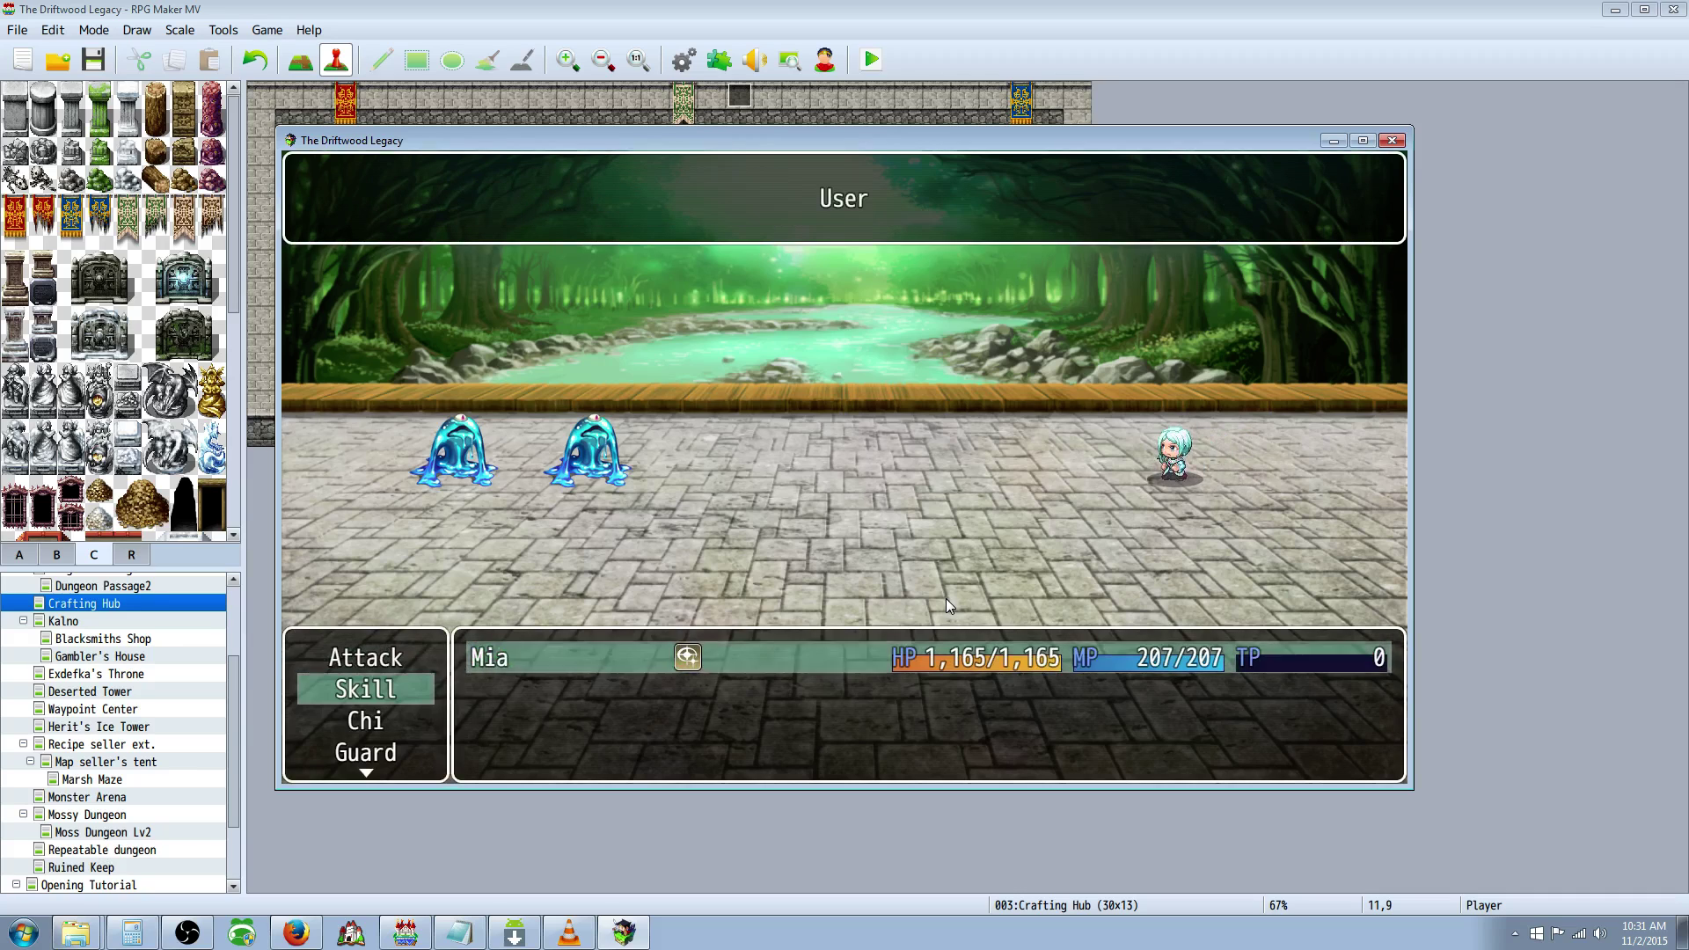
{"action": "key", "text": "Return"}
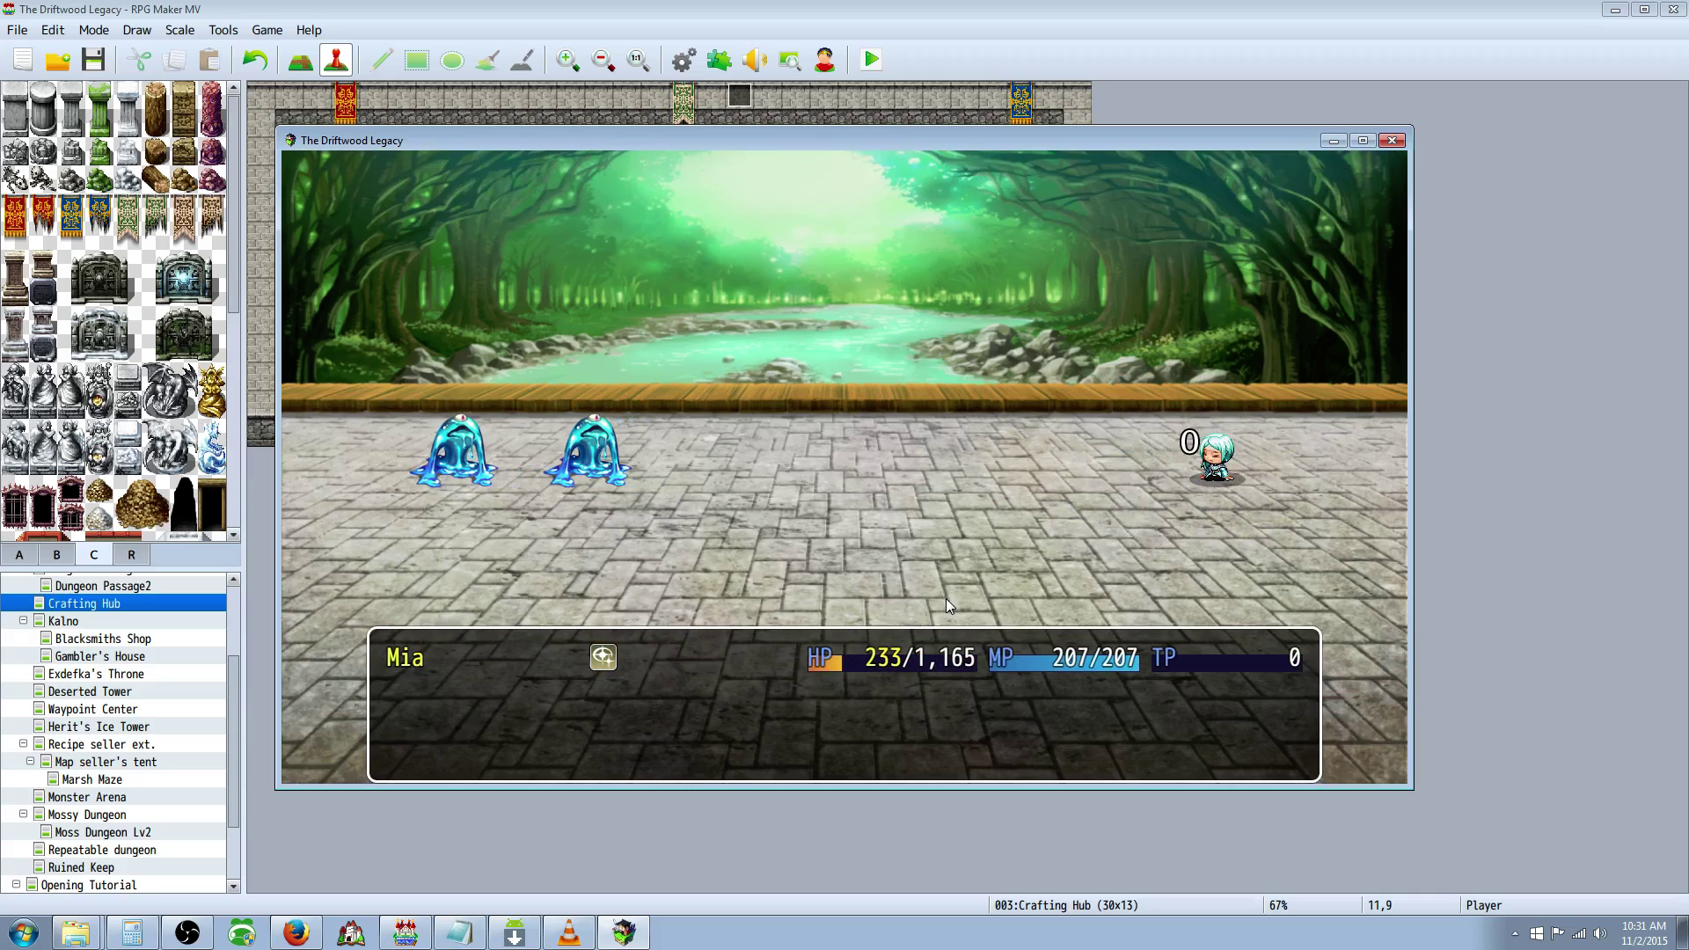
{"action": "key", "text": "Return"}
{"action": "key", "text": "Return"}
{"action": "key", "text": "Return"}
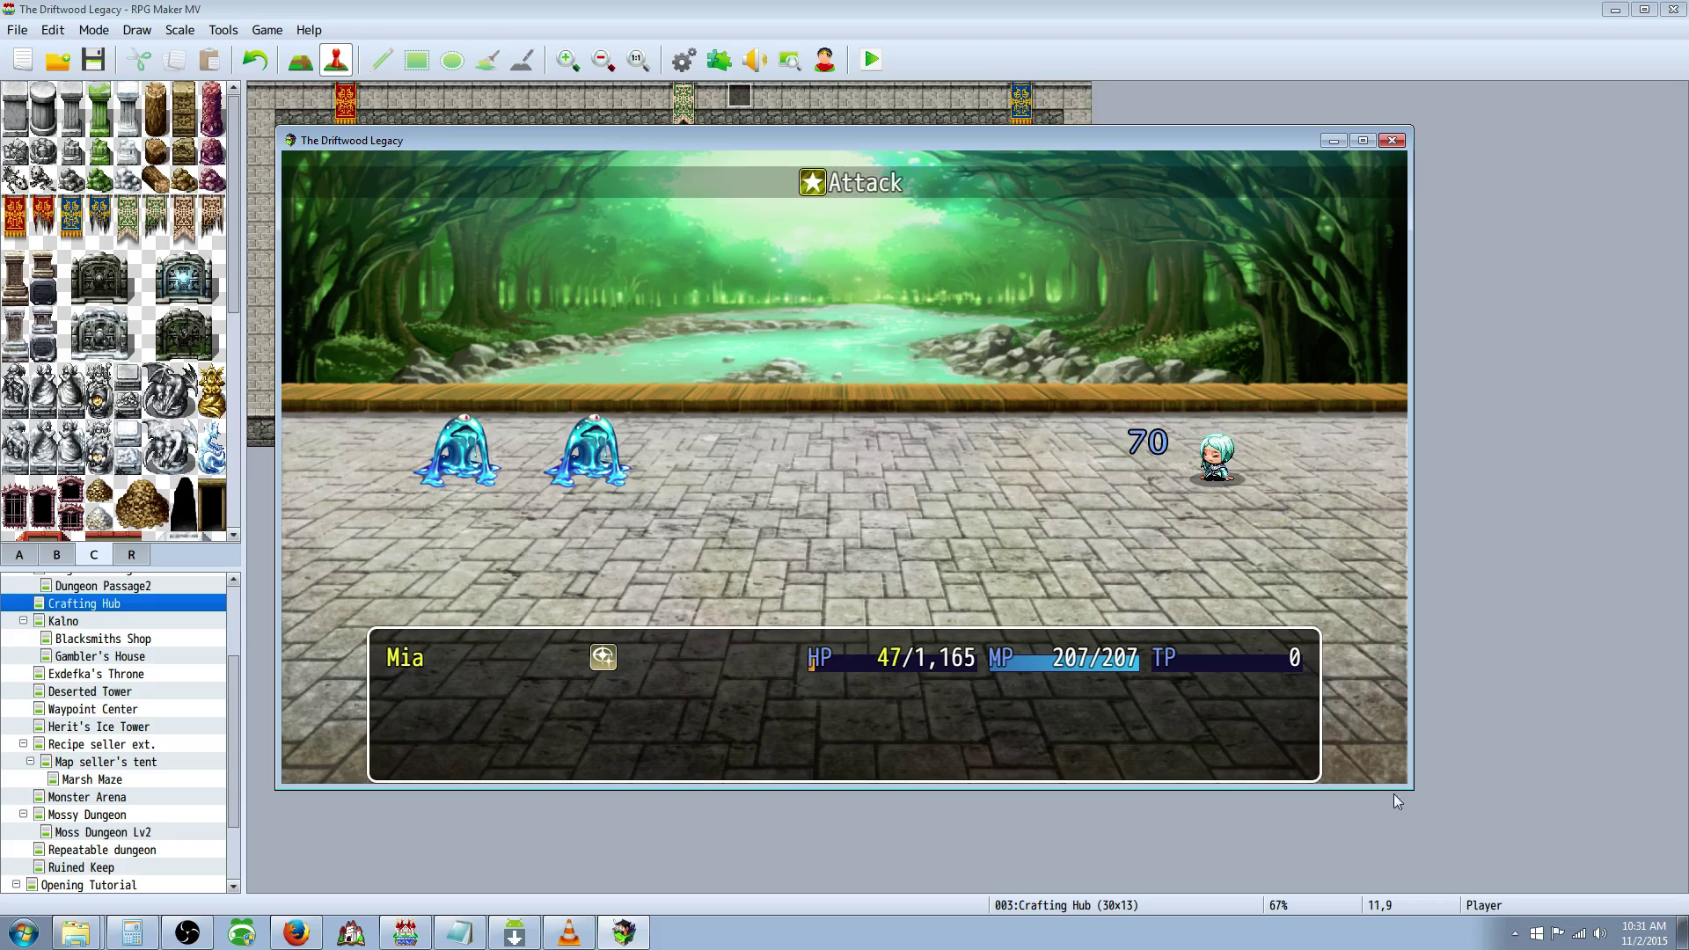
Confirm 186 / 3 equals 62 in Calculator, then close the battle test window
{"action": "left_click", "coordinate": [132, 932]}
{"action": "left_click", "coordinate": [1474, 528]}
{"action": "left_click", "coordinate": [1405, 613]}
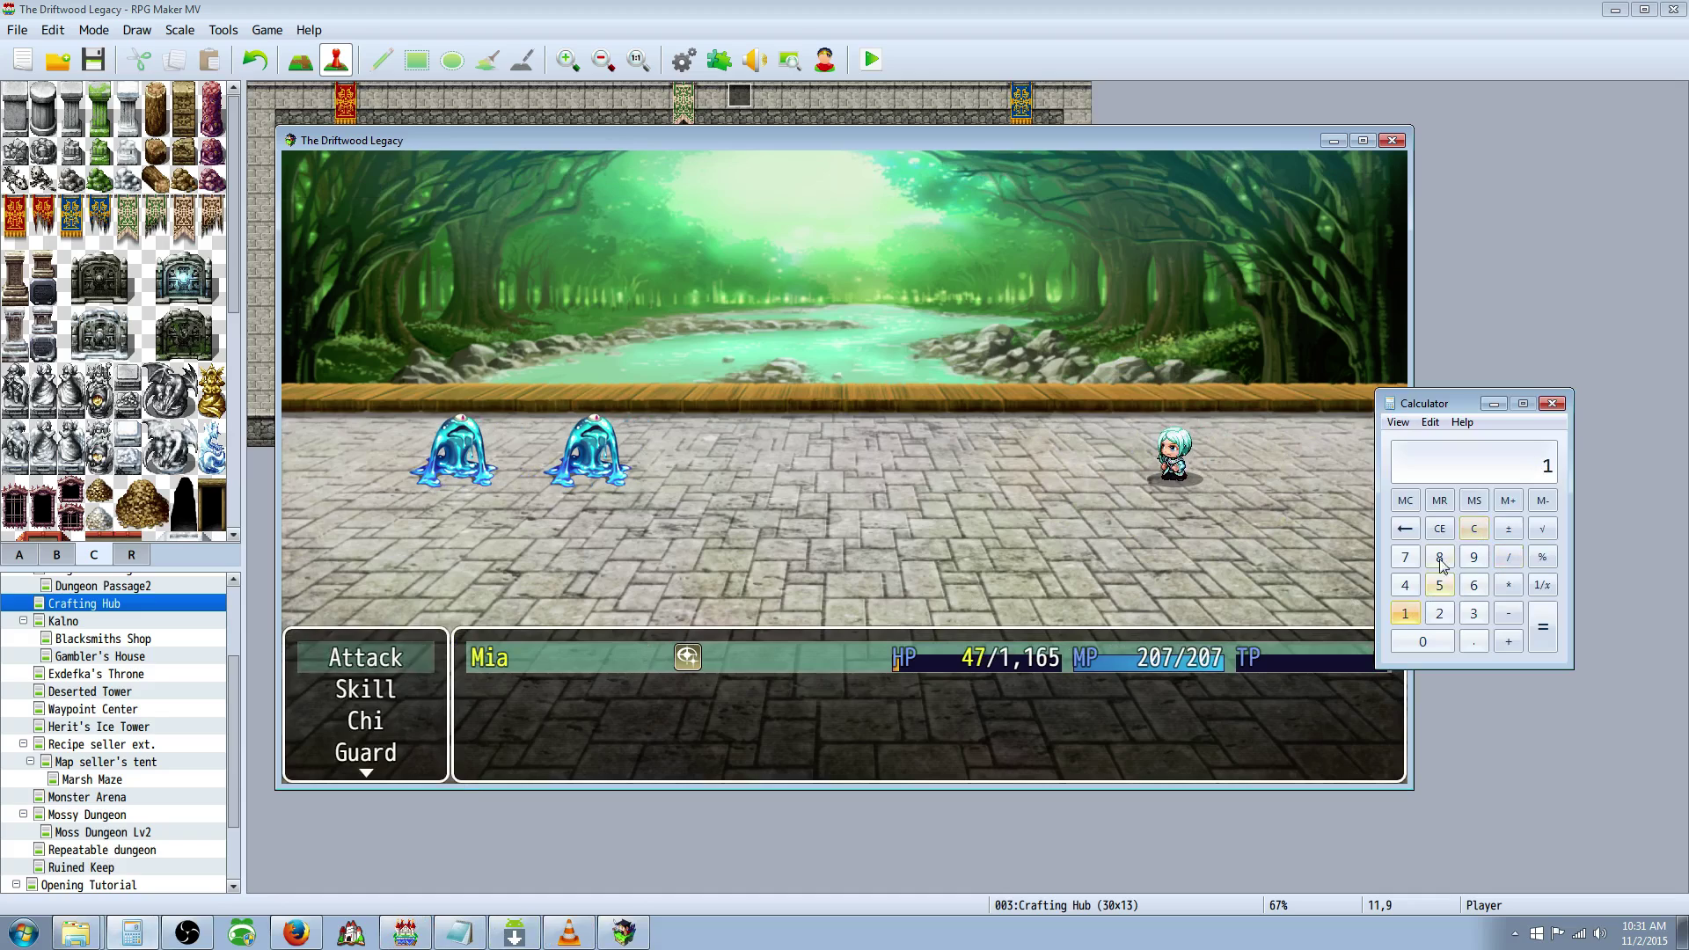
{"action": "left_click", "coordinate": [1439, 557]}
{"action": "left_click", "coordinate": [1474, 586]}
{"action": "left_click", "coordinate": [1508, 557]}
{"action": "left_click", "coordinate": [1473, 613]}
{"action": "left_click", "coordinate": [1543, 627]}
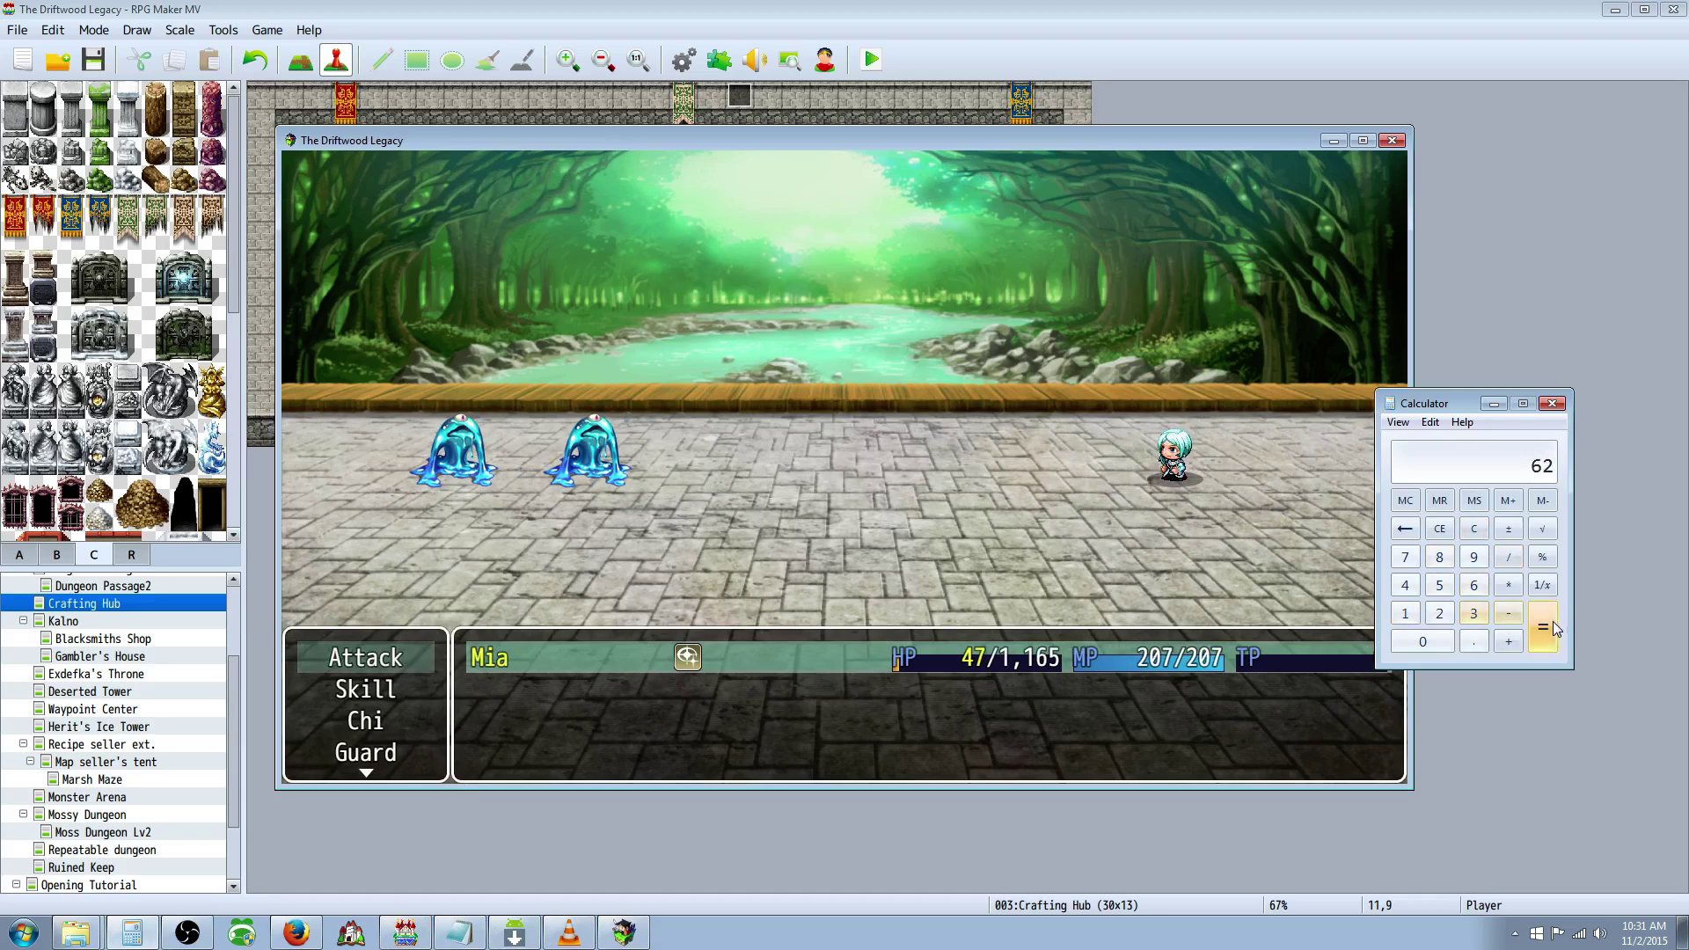
{"action": "left_click", "coordinate": [1083, 489]}
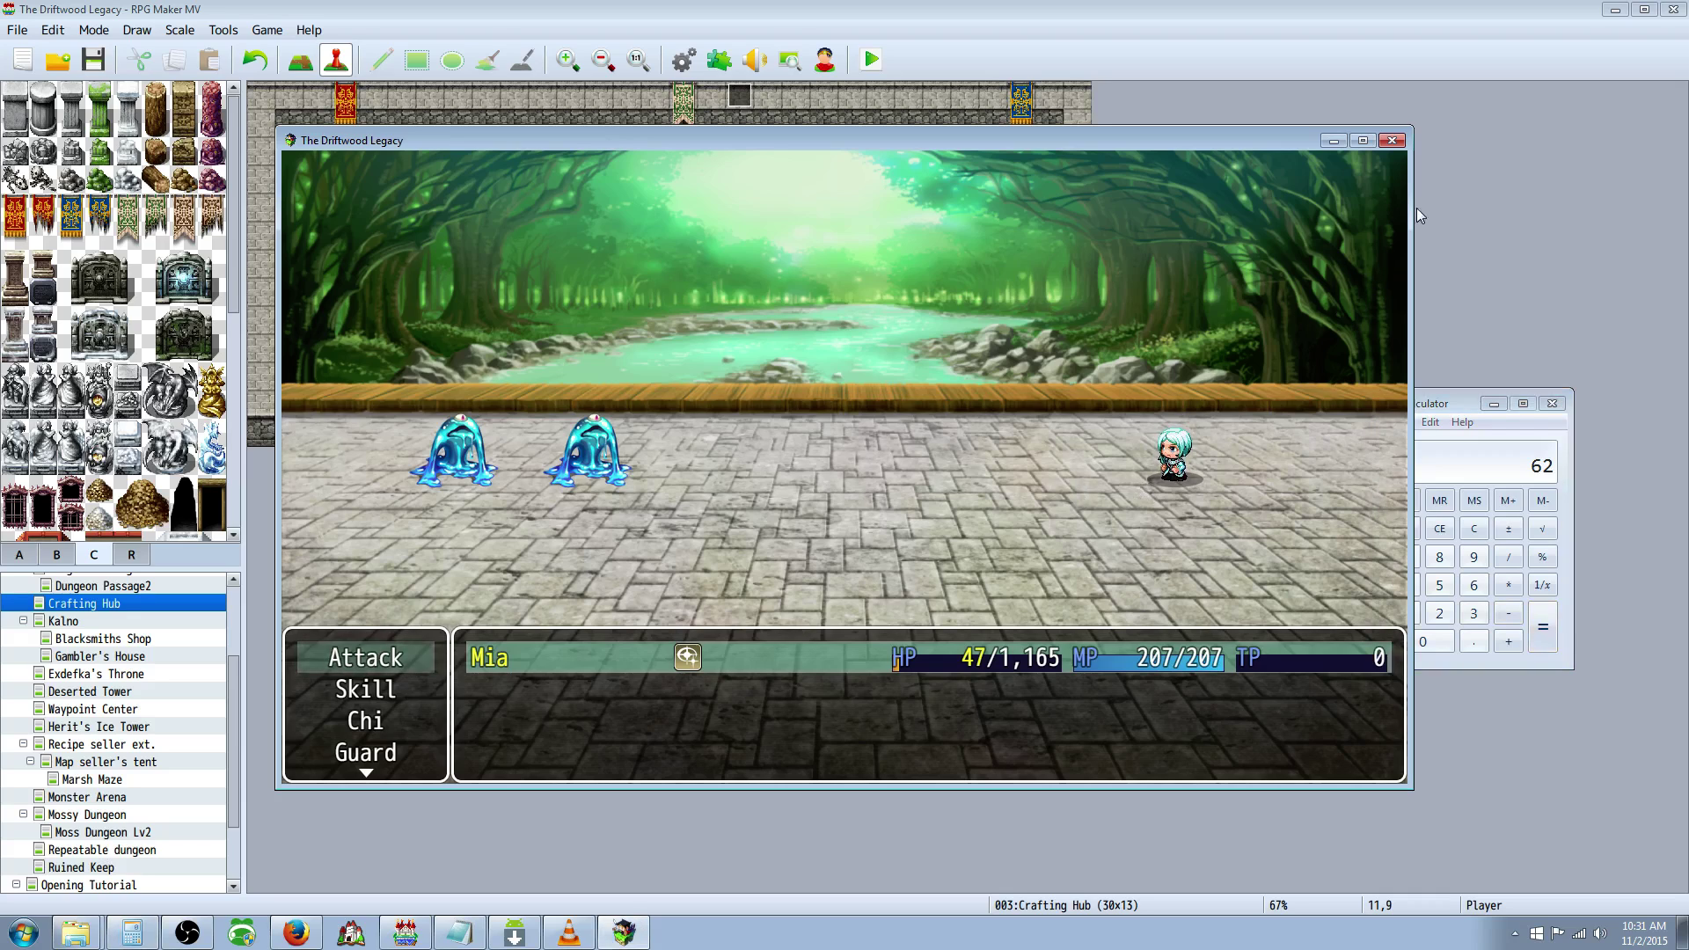
{"action": "left_click", "coordinate": [1392, 140]}
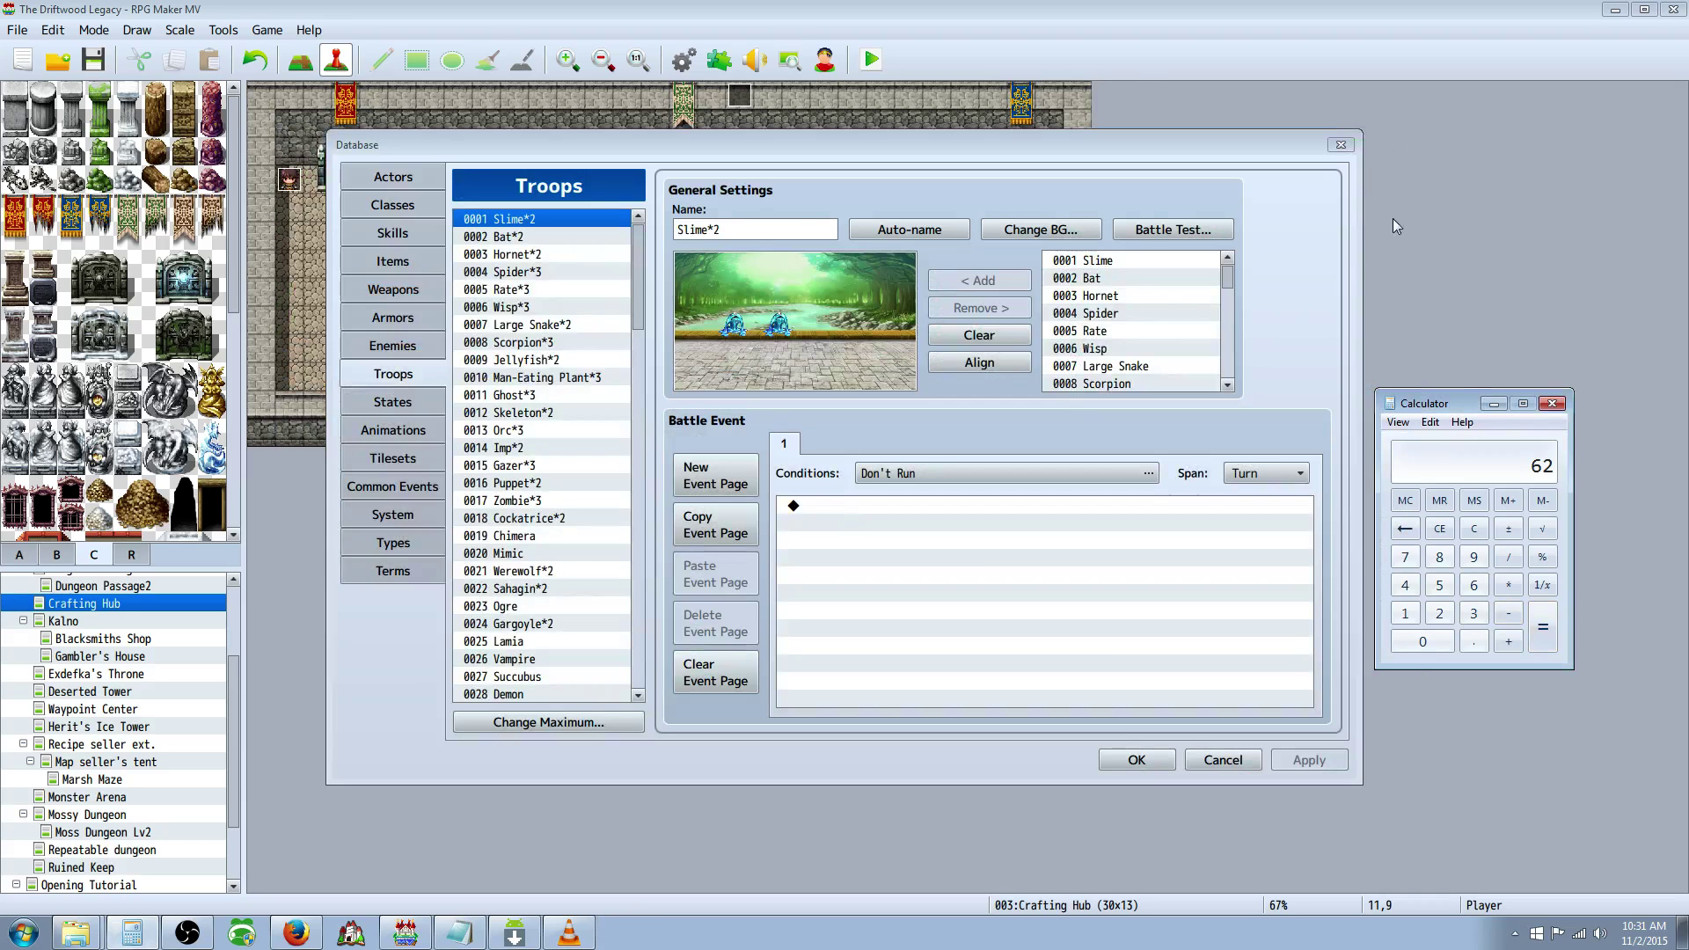
Move through the States and Enemies lists to Armors, landing on 0093 testing helmet
{"action": "left_click", "coordinate": [392, 403]}
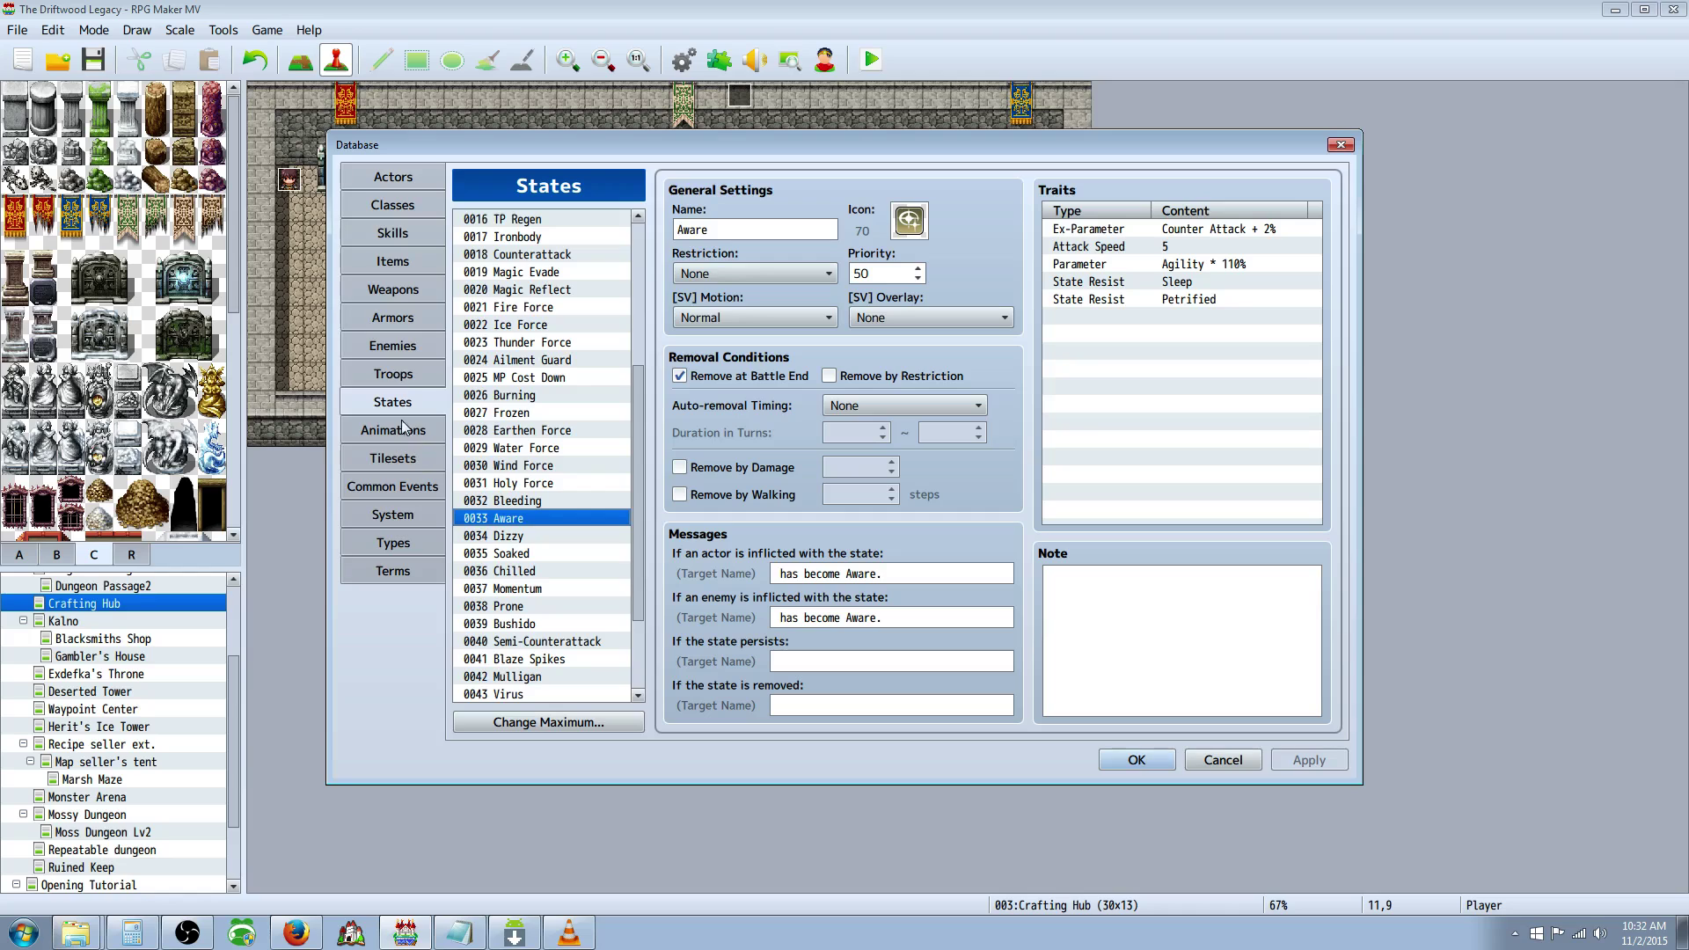
{"action": "left_click", "coordinate": [403, 343]}
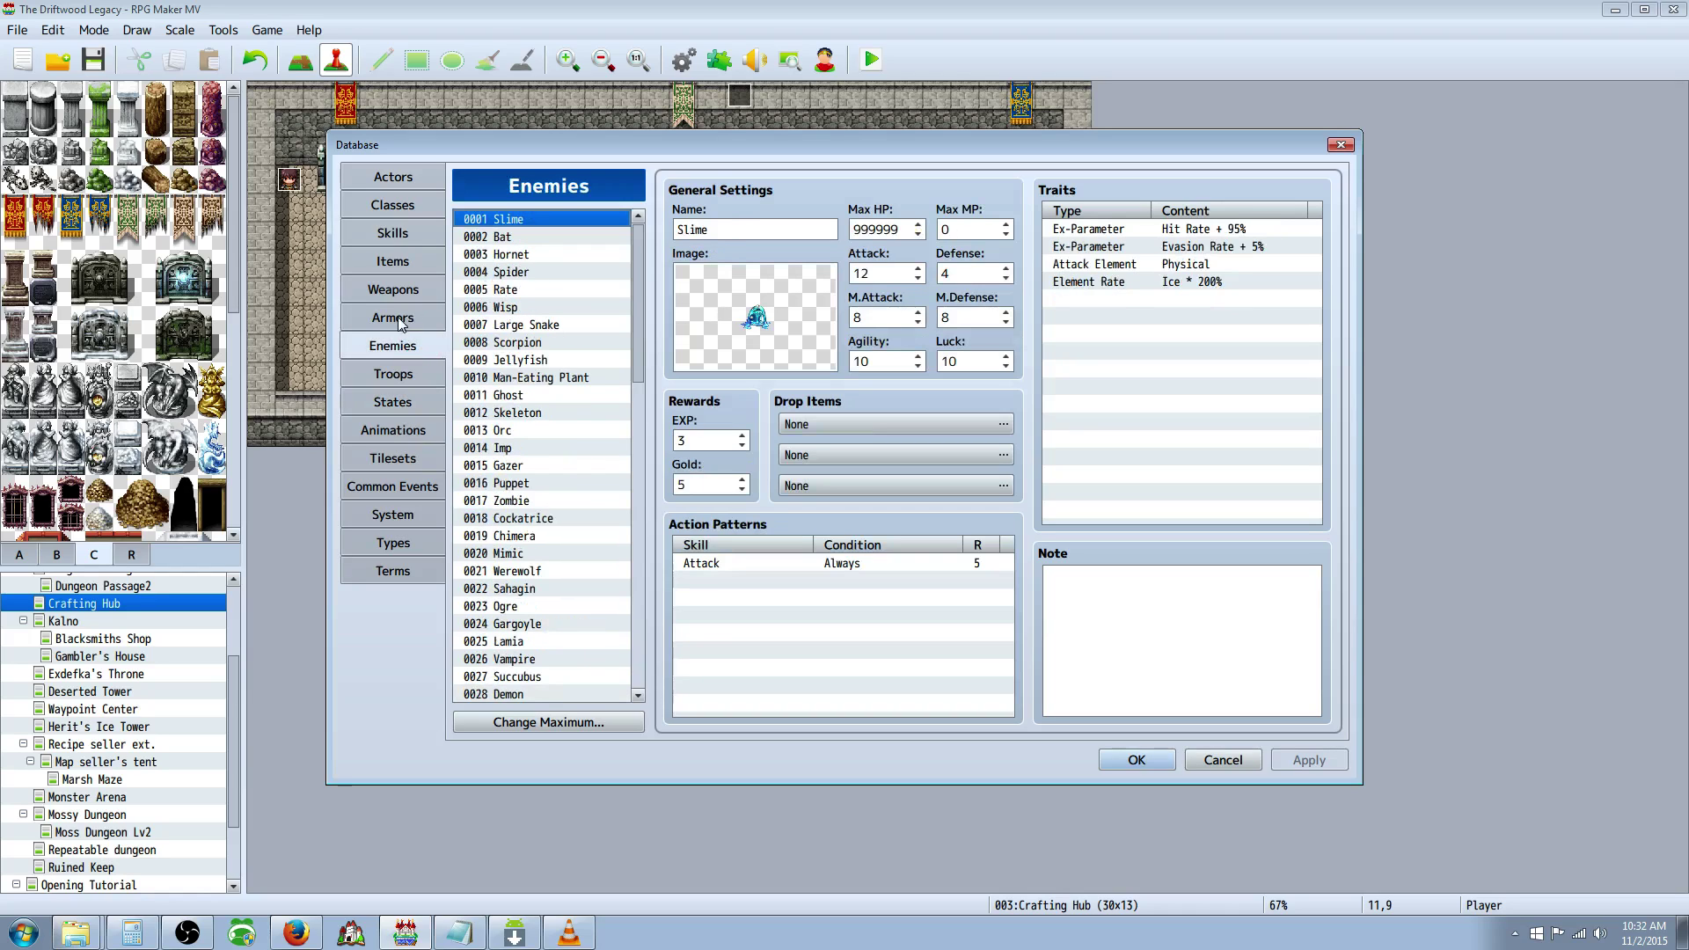
{"action": "left_click", "coordinate": [400, 321]}
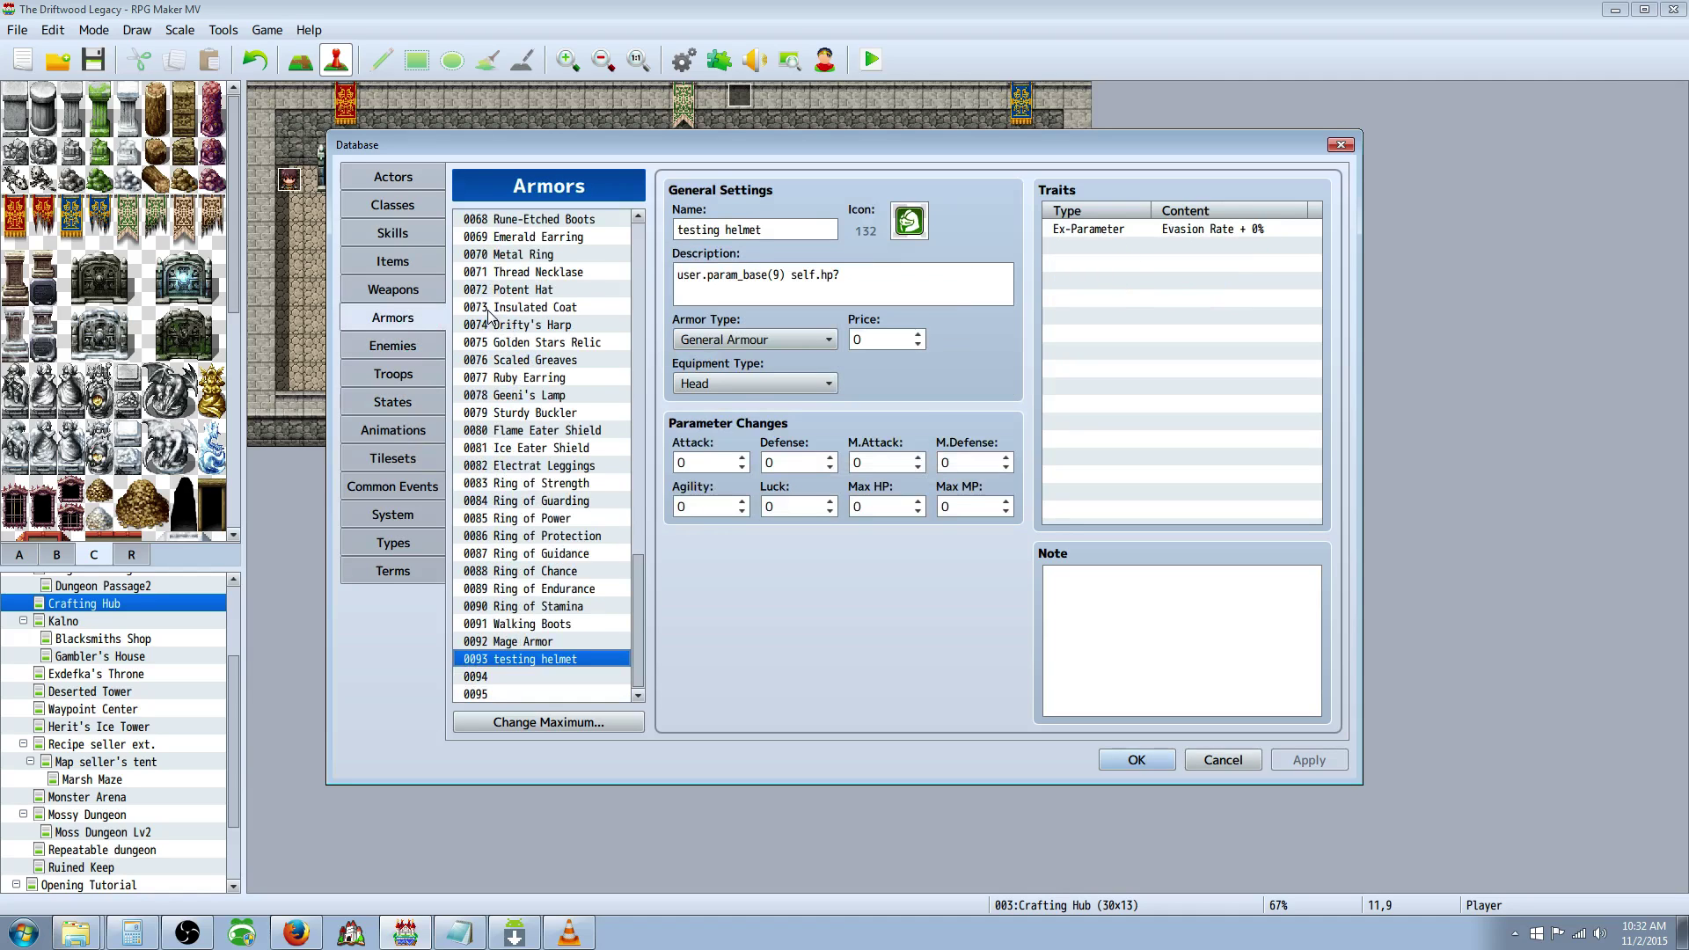